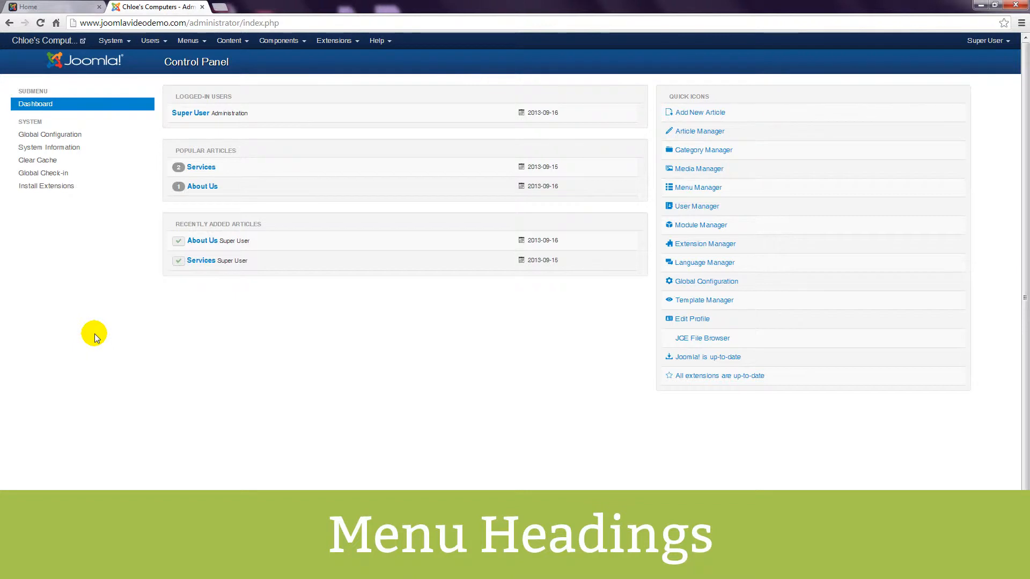
- Start a new Main Menu item and set its type to the Menu Heading system link
left_click(194, 45)
mouse_move(204, 82)
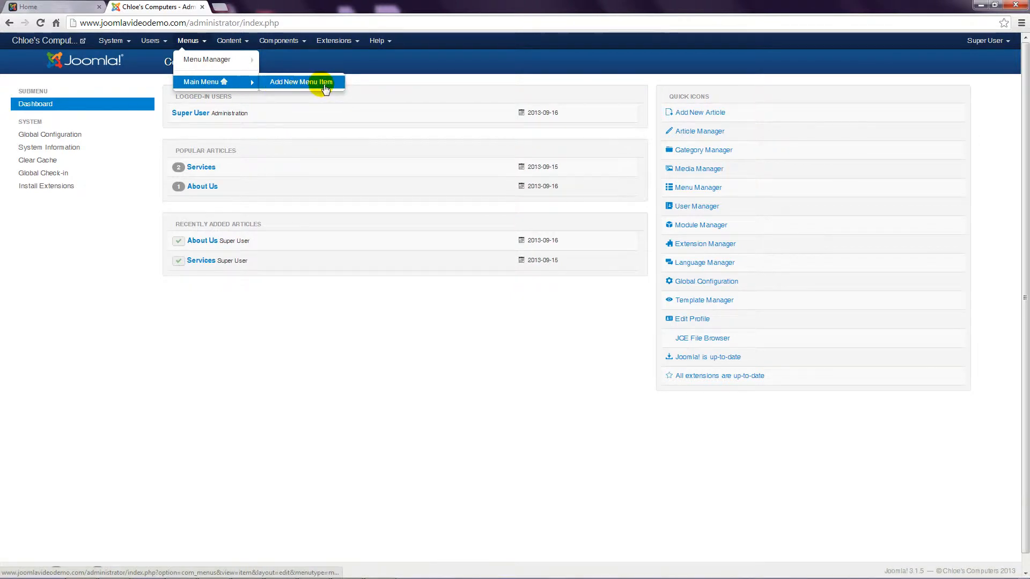
left_click(325, 88)
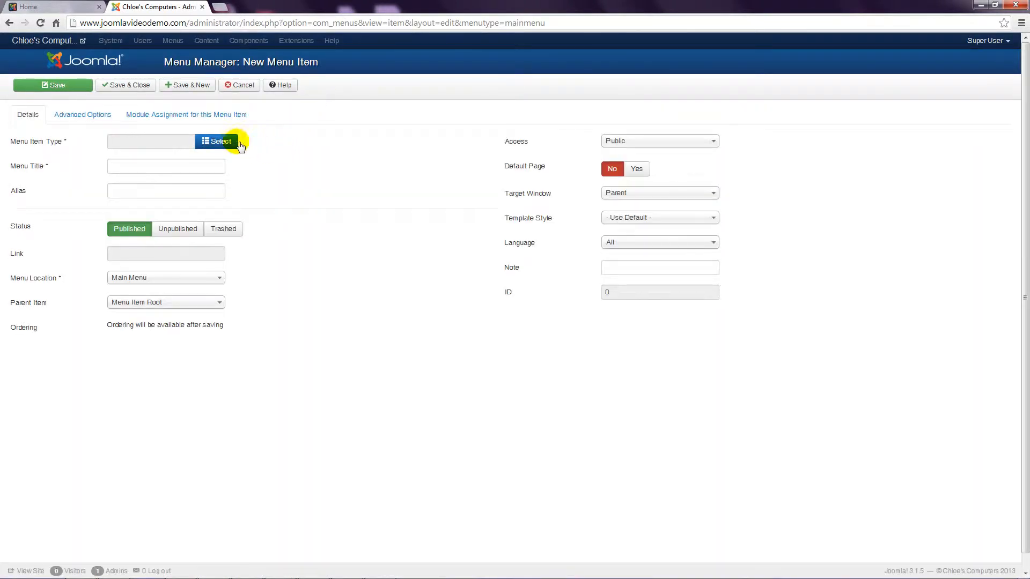
left_click(221, 141)
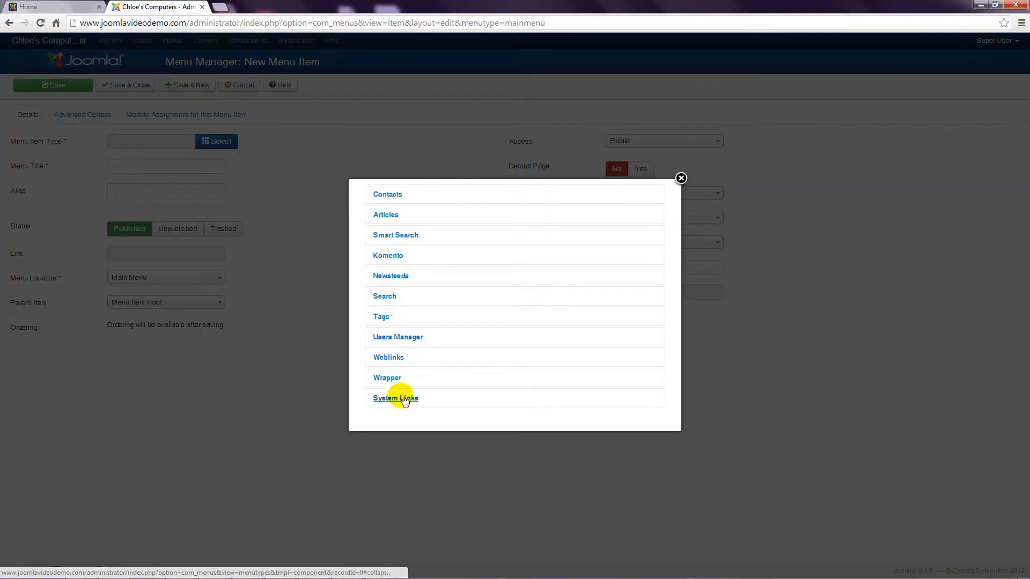
left_click(409, 401)
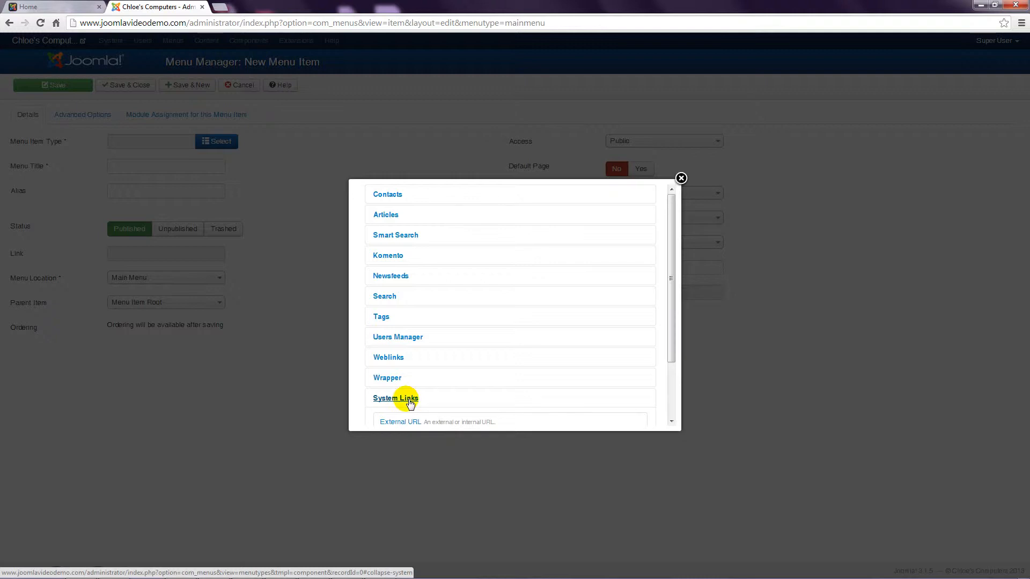
scroll(524, 356, "down", 3)
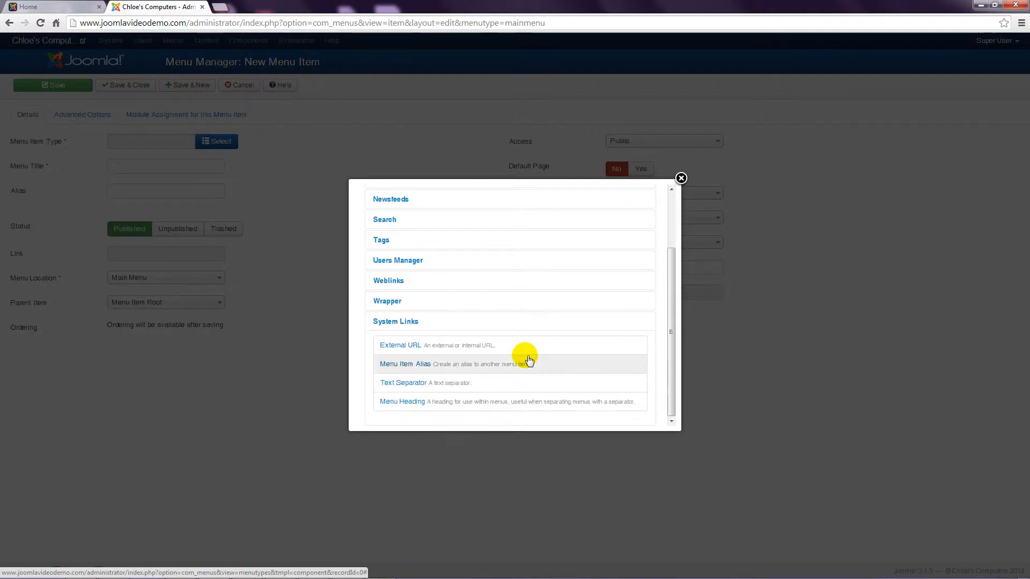
left_click(402, 401)
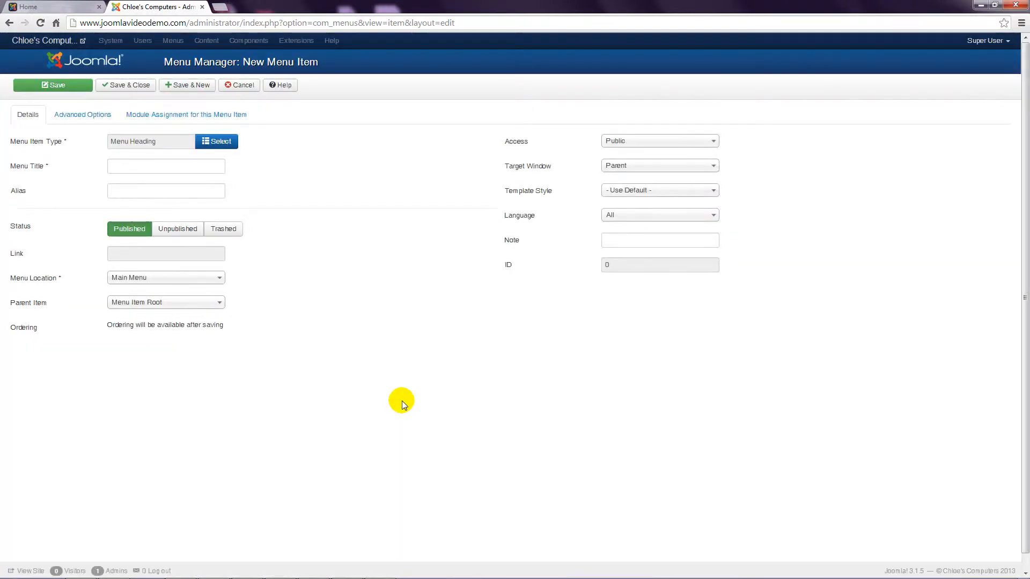
- Title the menu heading "Test", then save and close it
left_click(120, 168)
type("Test")
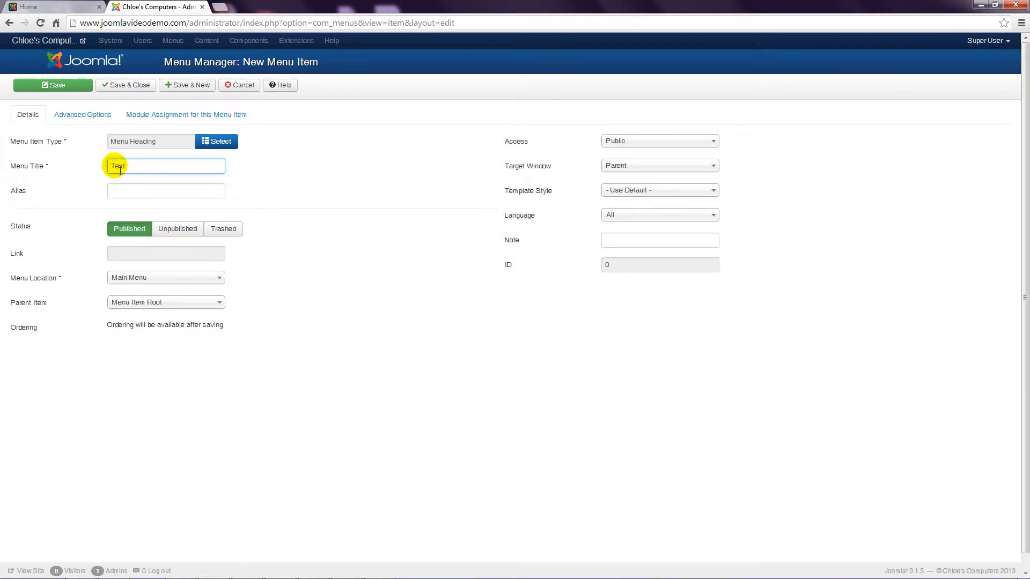
left_click(135, 86)
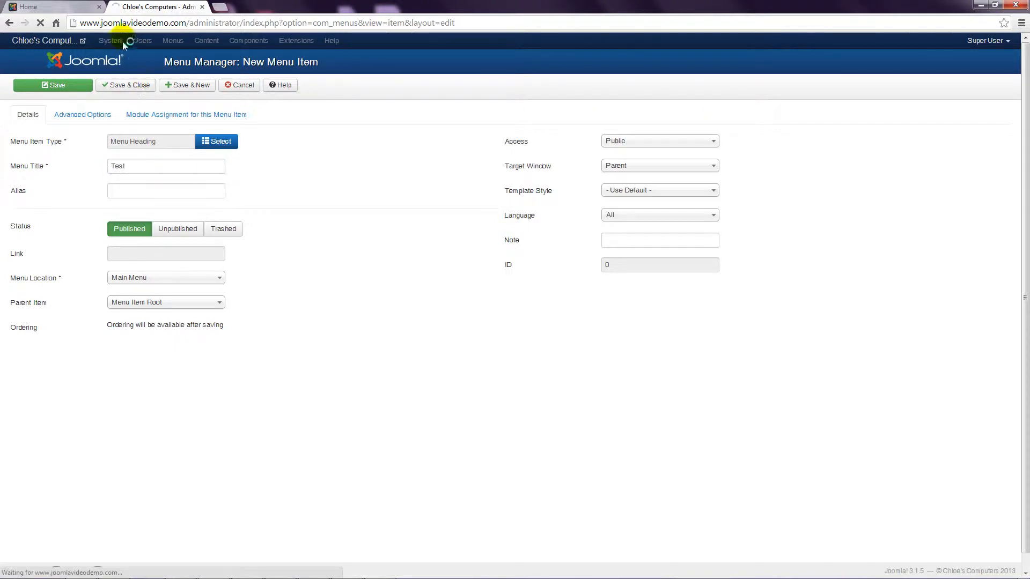
- Reload the site's home page and try the Test entry in its menu to see how a heading behaves
left_click(86, 7)
left_click(300, 78)
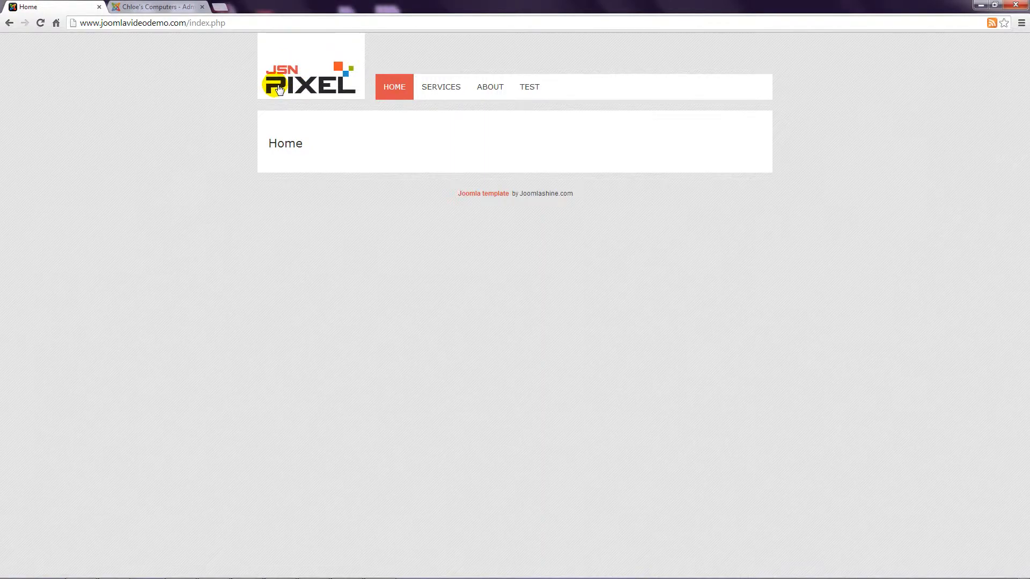
left_click(528, 89)
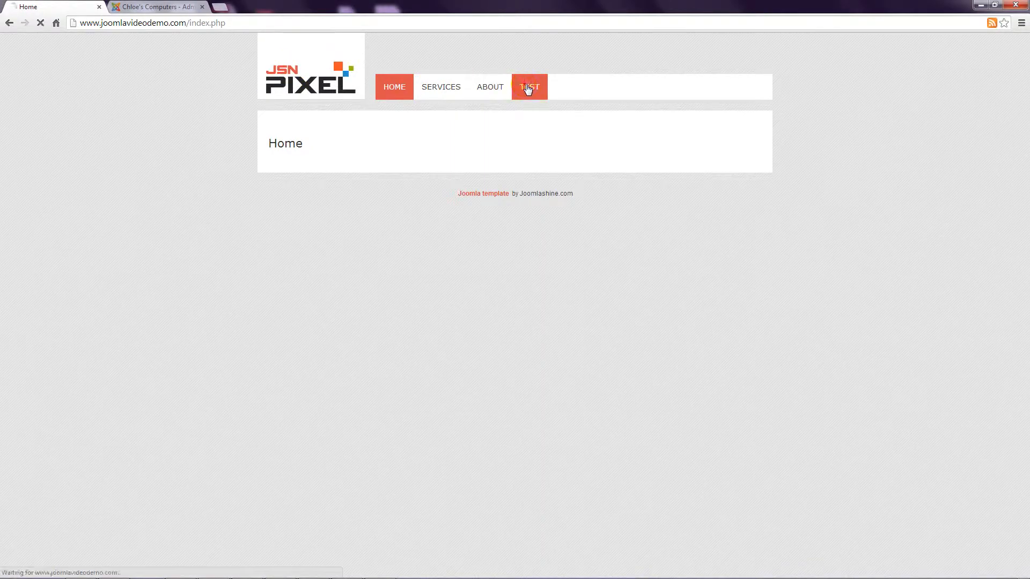
left_click(528, 89)
left_click(528, 89)
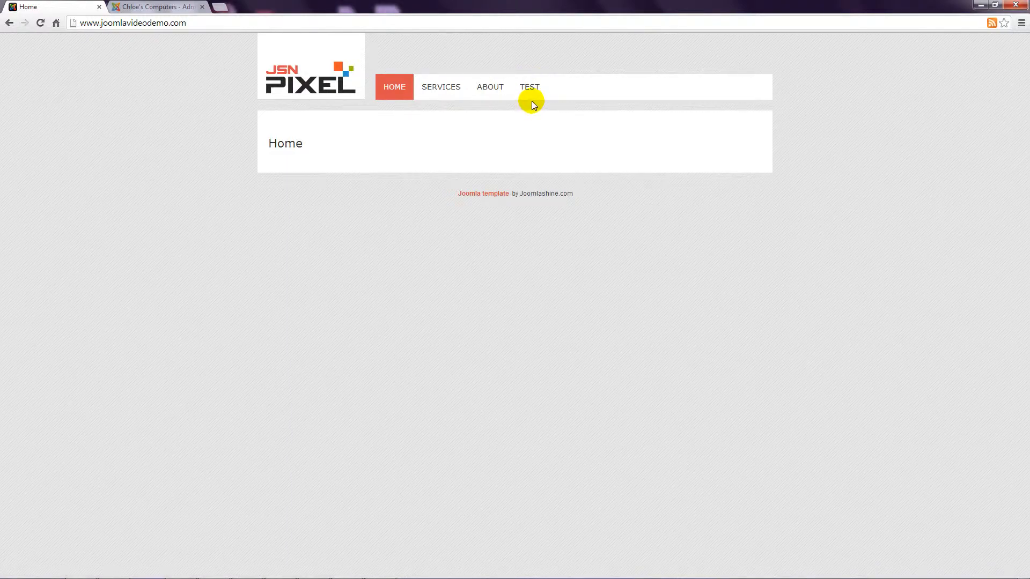
- Return to the administrator's menu items and trash the Test menu heading
left_click(167, 8)
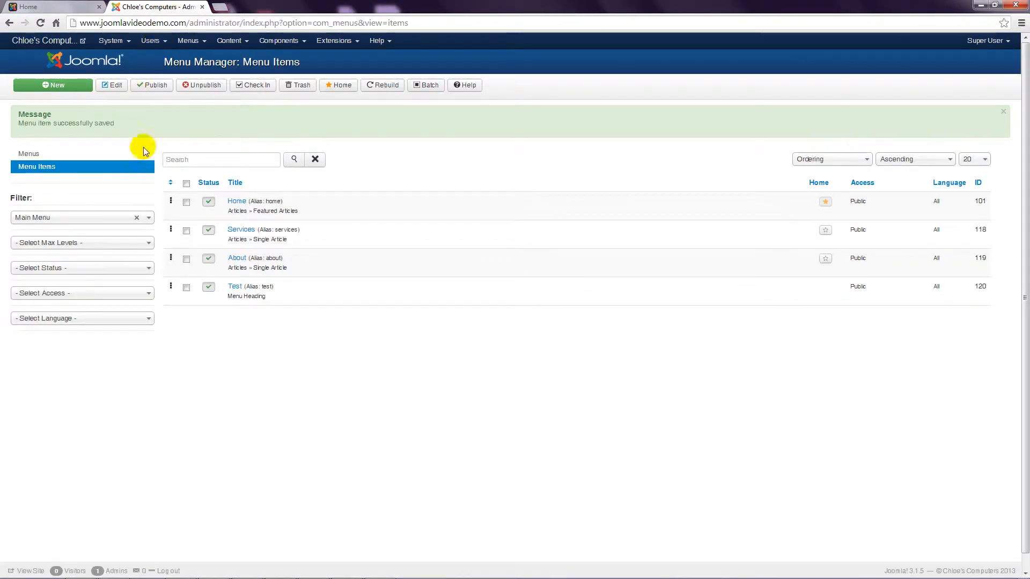
left_click(187, 288)
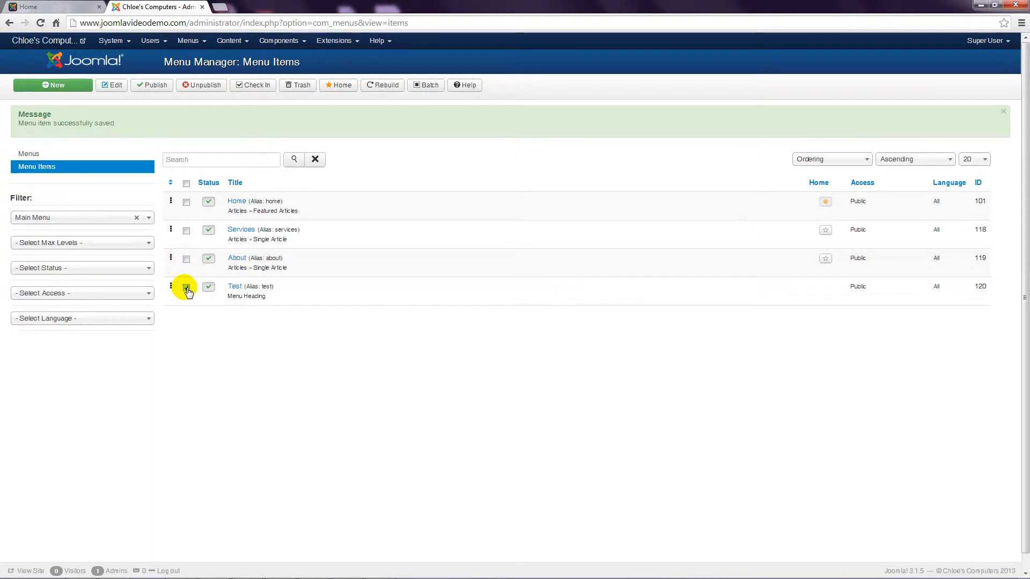
left_click(299, 85)
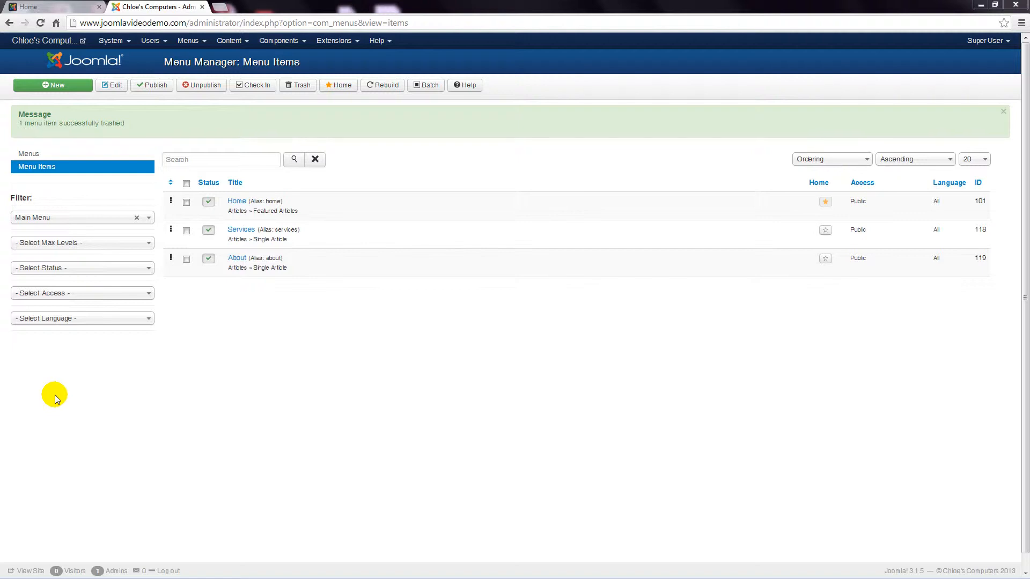
- Start a new Main Menu item and set its type to the Category List article layout
left_click(191, 43)
mouse_move(207, 82)
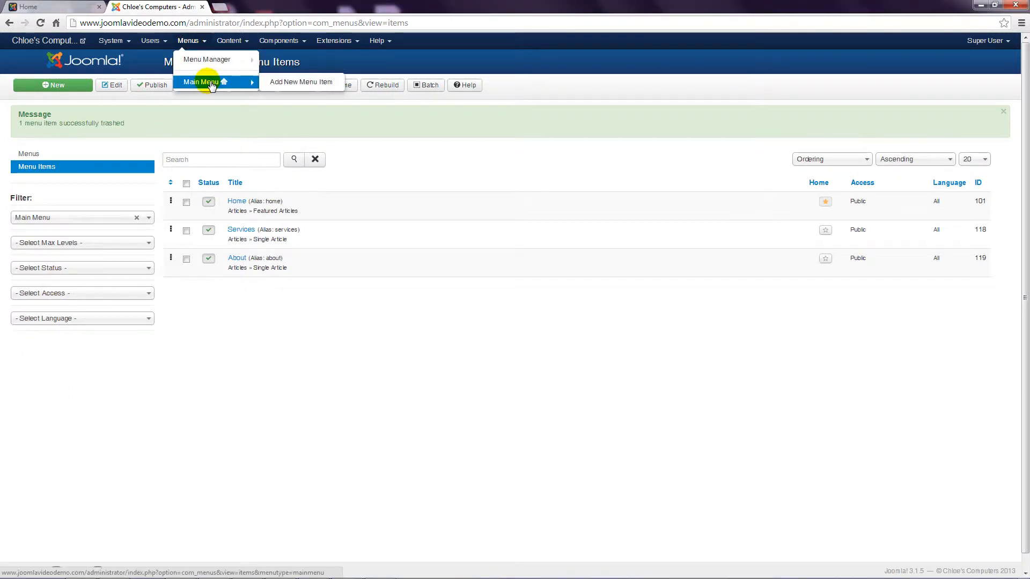
left_click(317, 83)
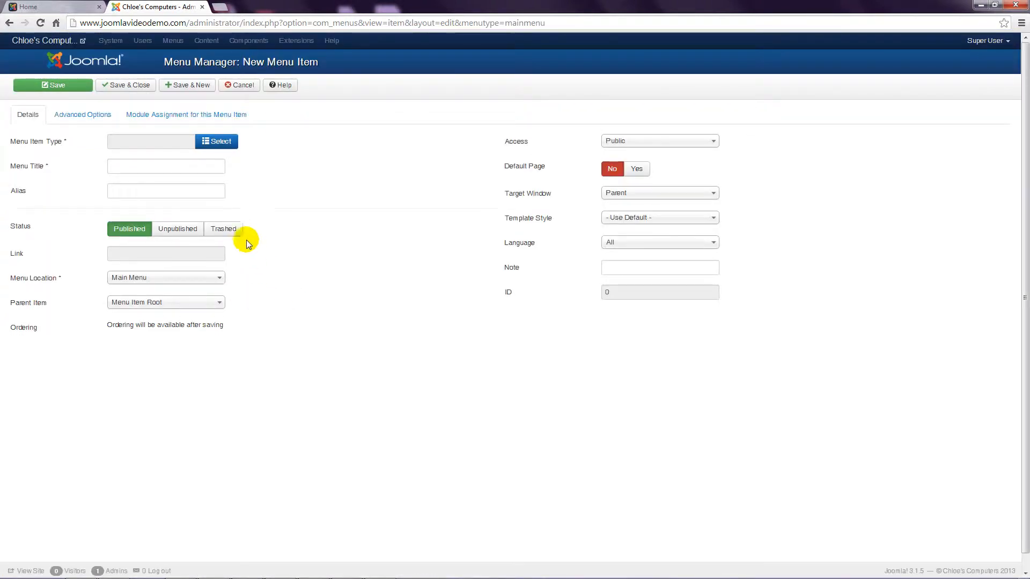
left_click(213, 141)
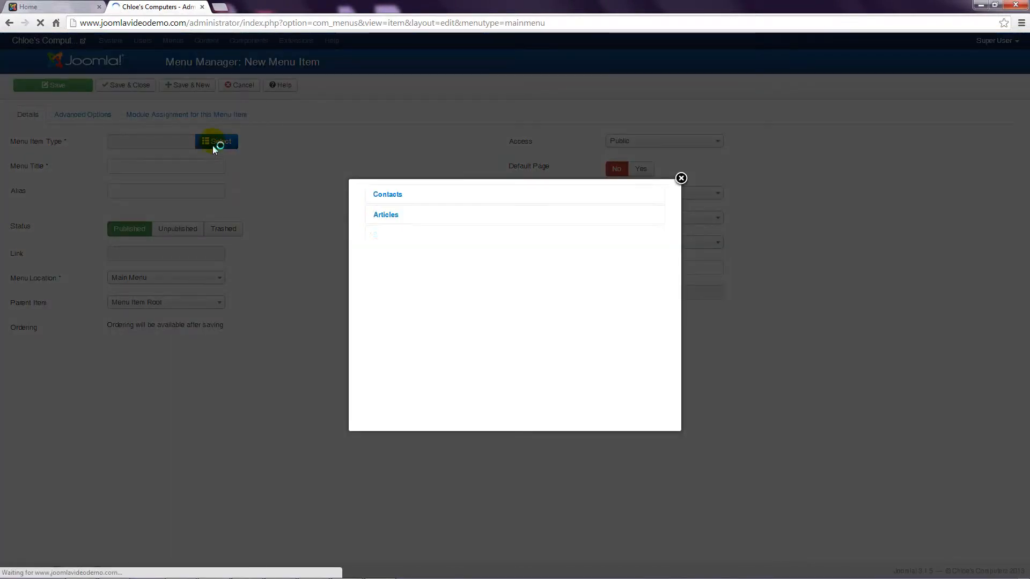
left_click(387, 216)
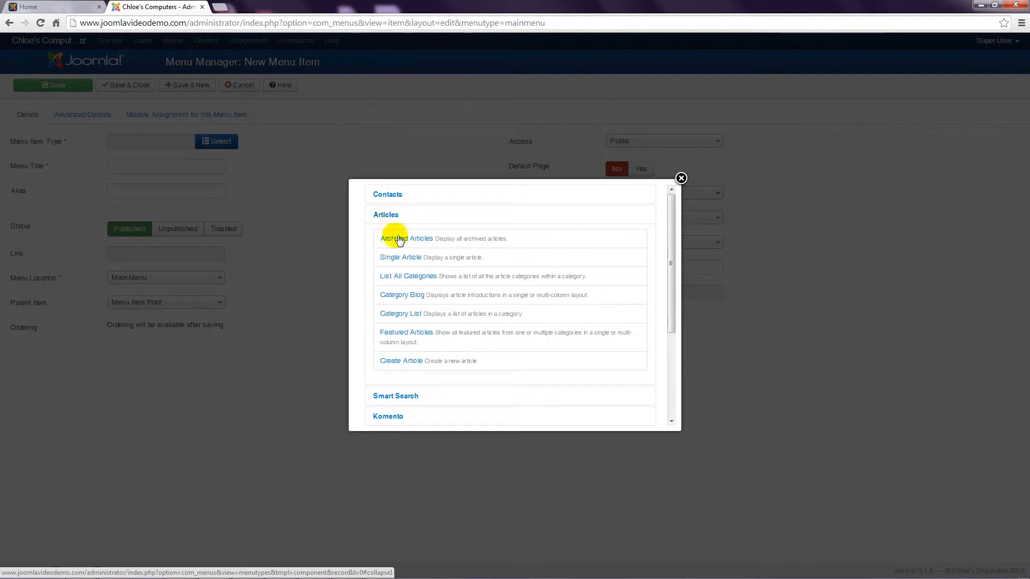
left_click(402, 314)
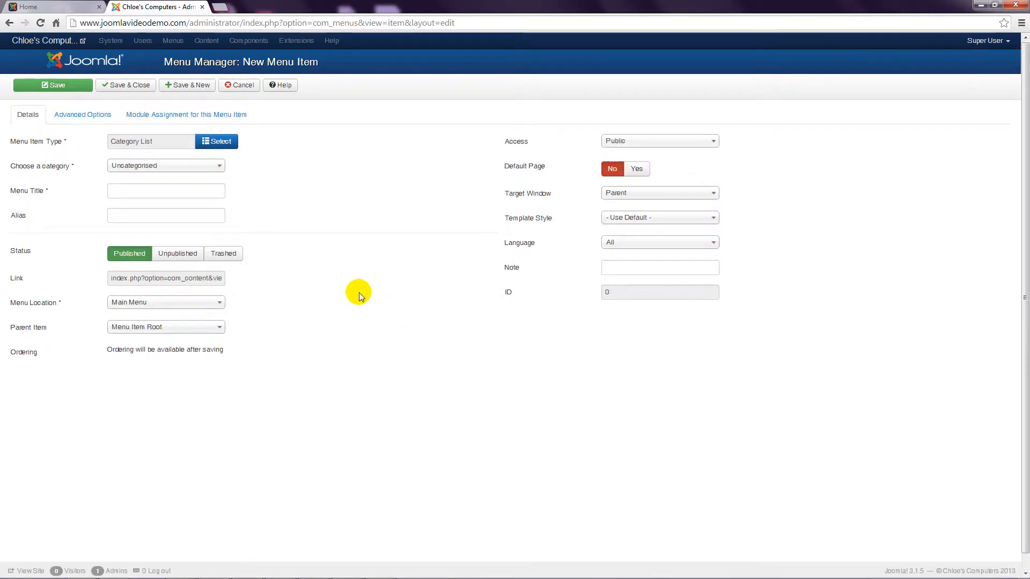
- Choose the Products category for the menu item, title it "Products", then save and close it
left_click(221, 165)
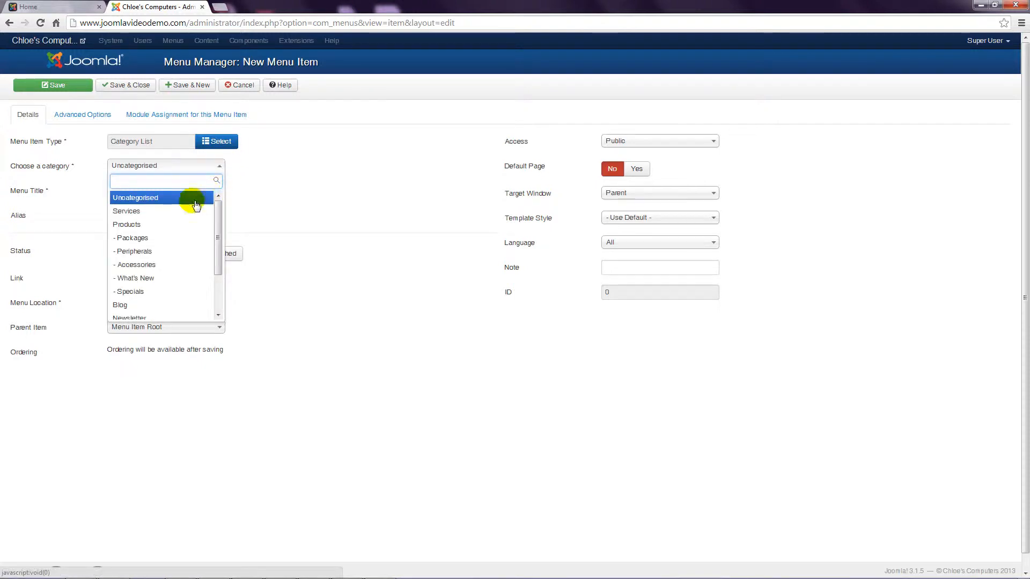
left_click(138, 228)
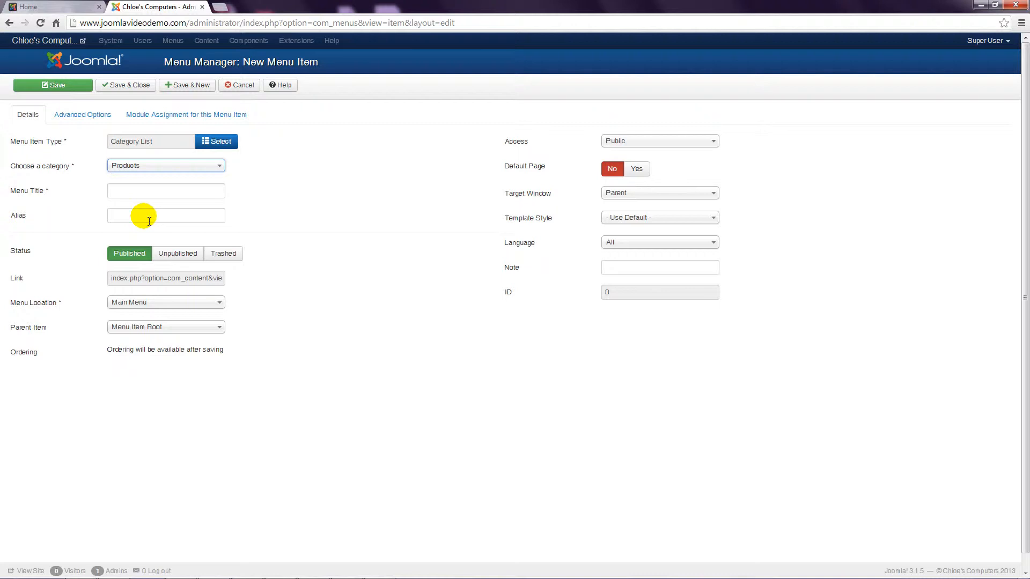
left_click(134, 191)
type("Products")
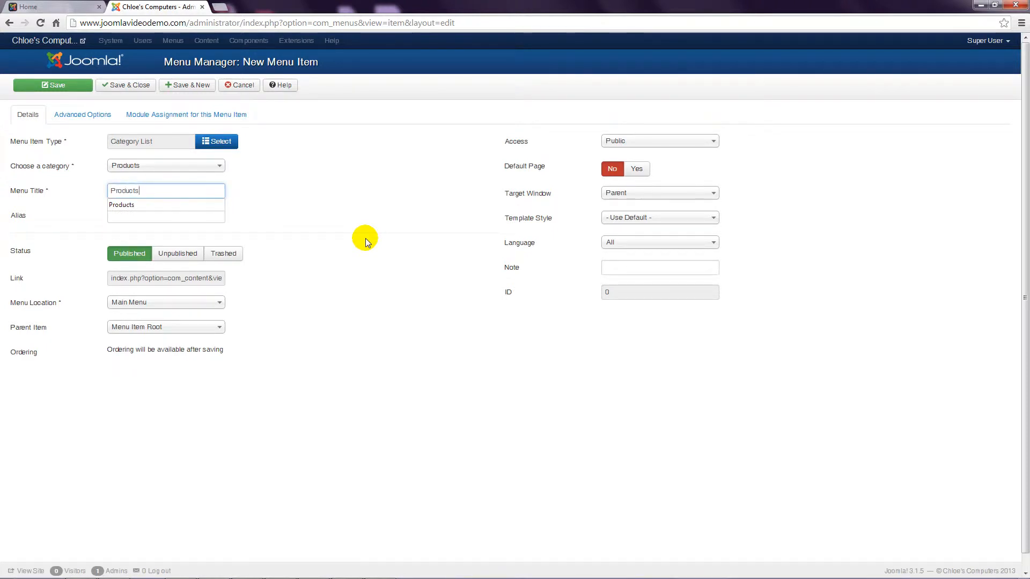
left_click(140, 85)
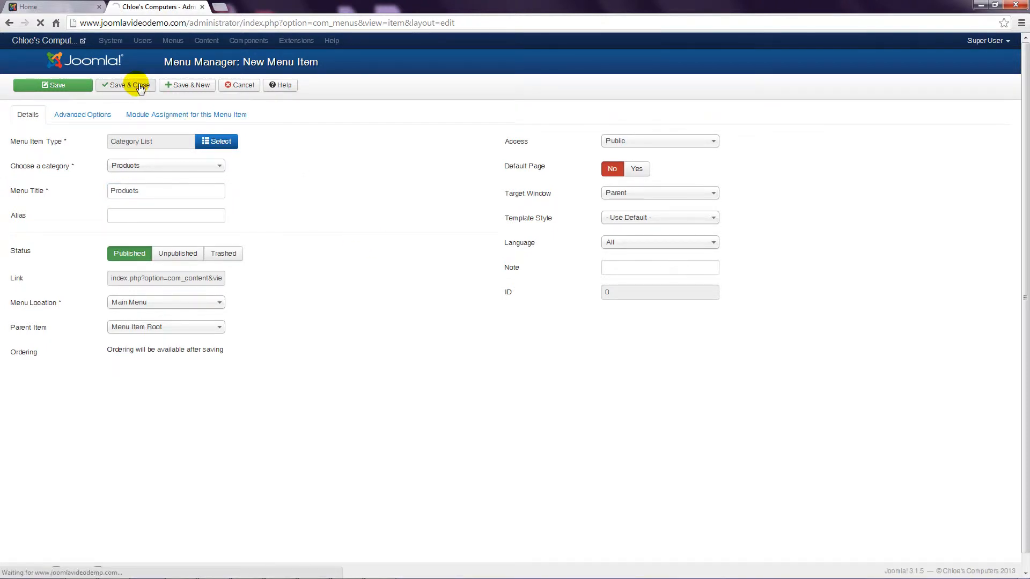
- Reload the site's home page and open the Products page from its menu
left_click(71, 8)
left_click(284, 81)
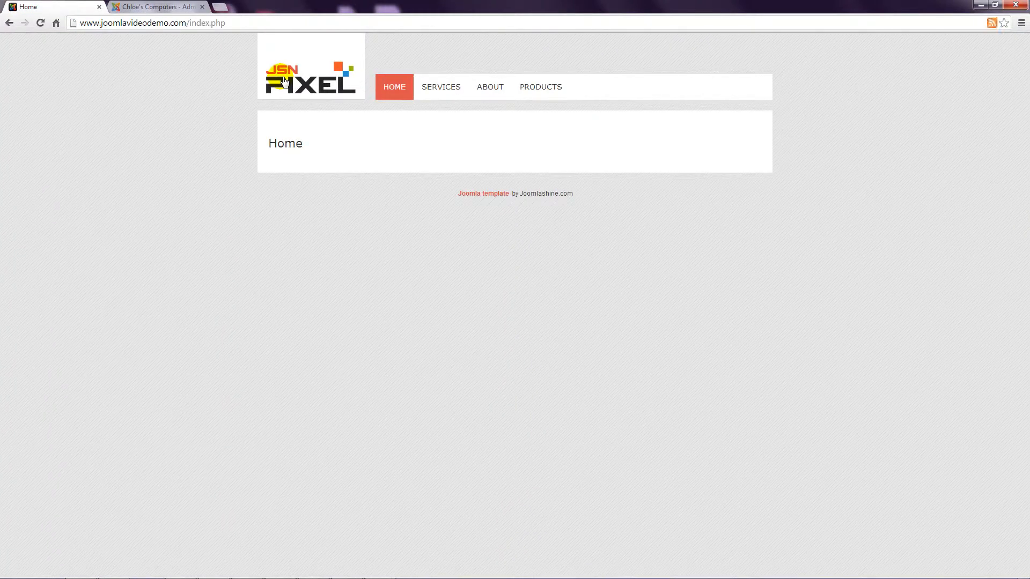
left_click(530, 93)
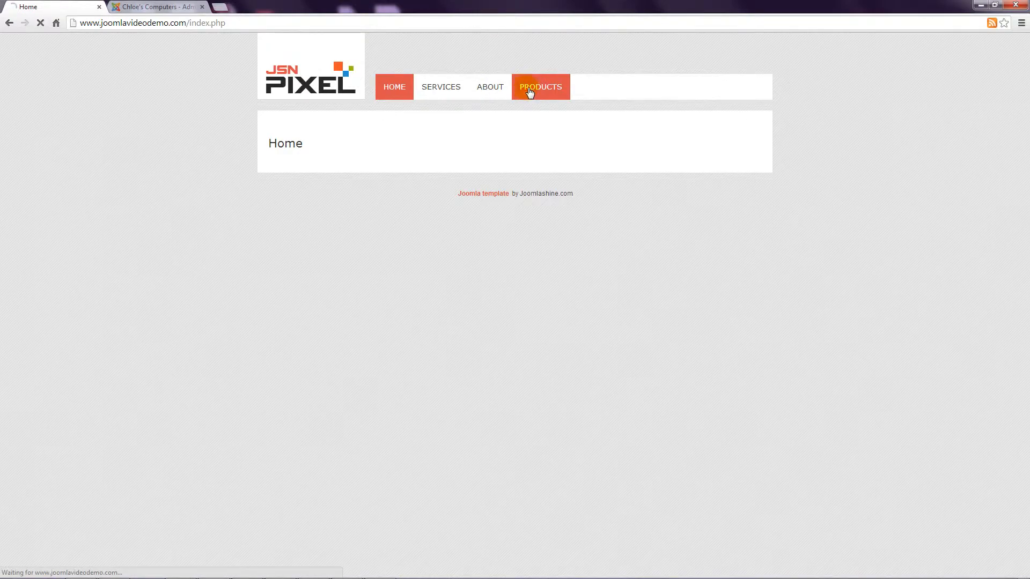
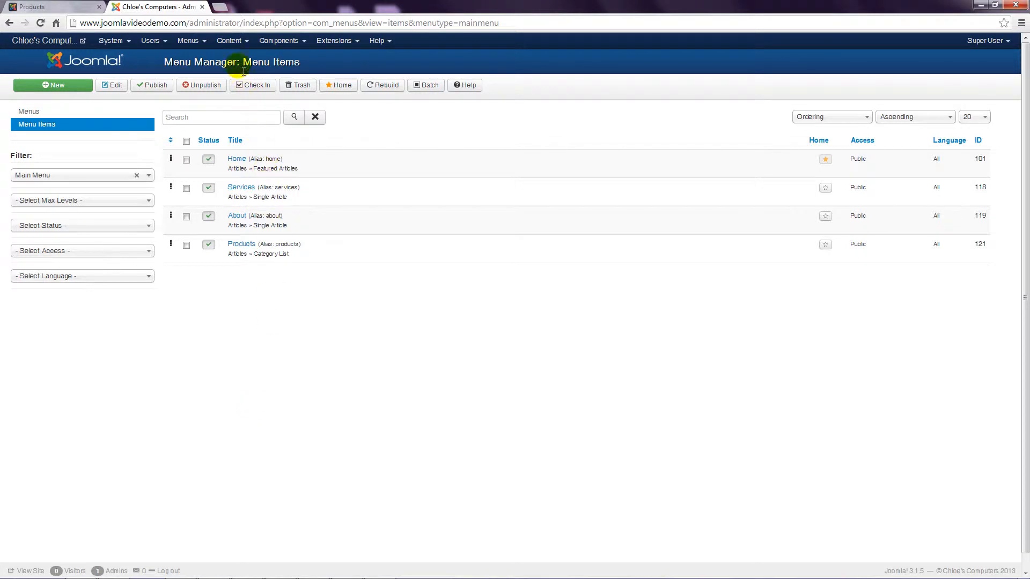
- Start a new article titled "Package 1" and assign it to the Packages category under Products
left_click(231, 41)
mouse_move(235, 60)
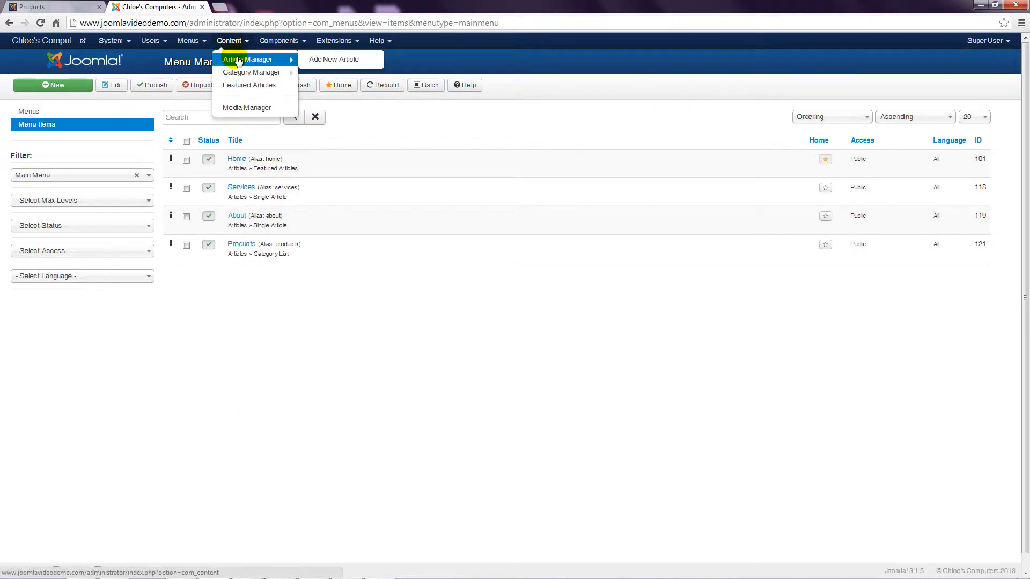
left_click(328, 62)
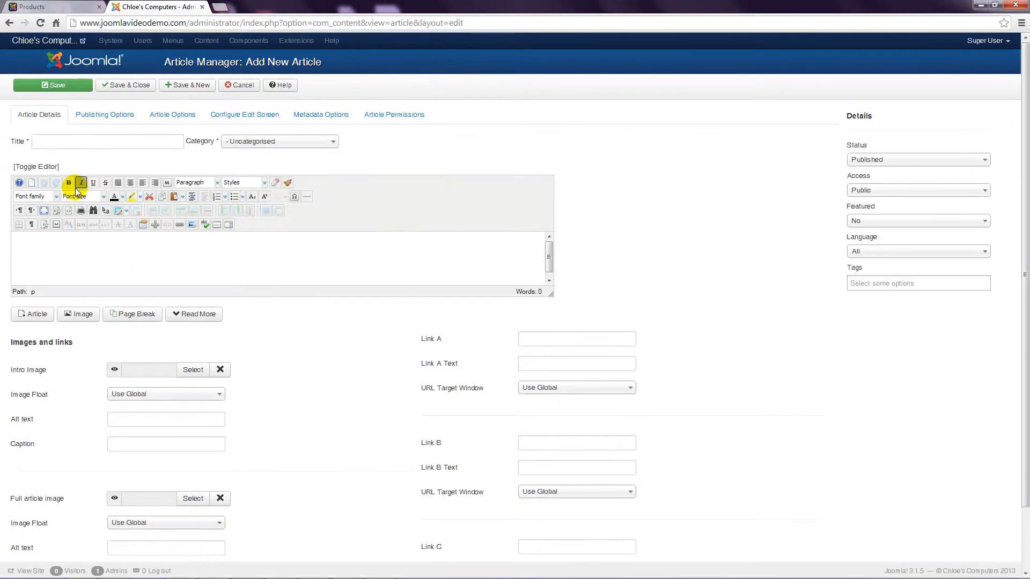
left_click(48, 143)
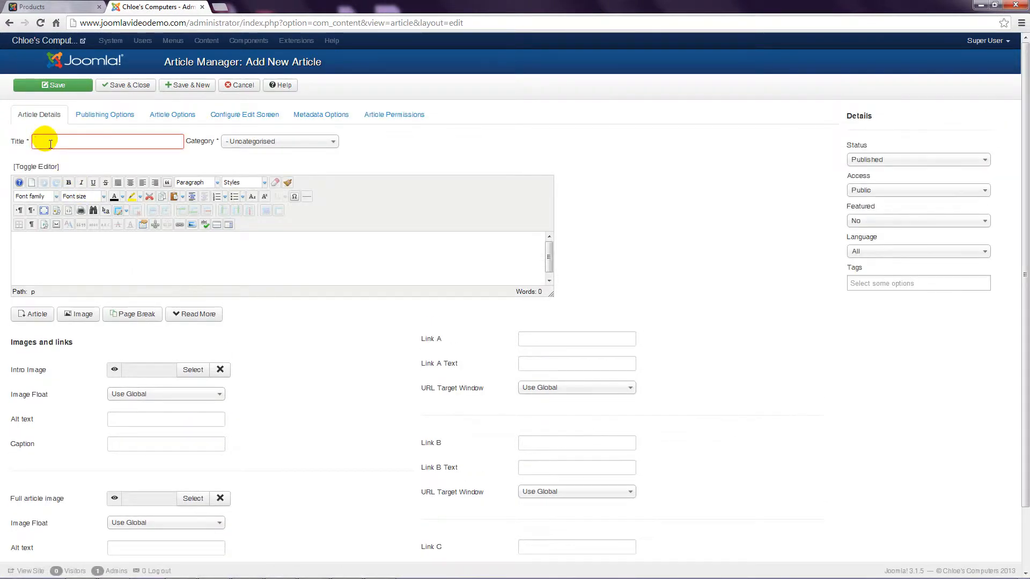
type("Pa")
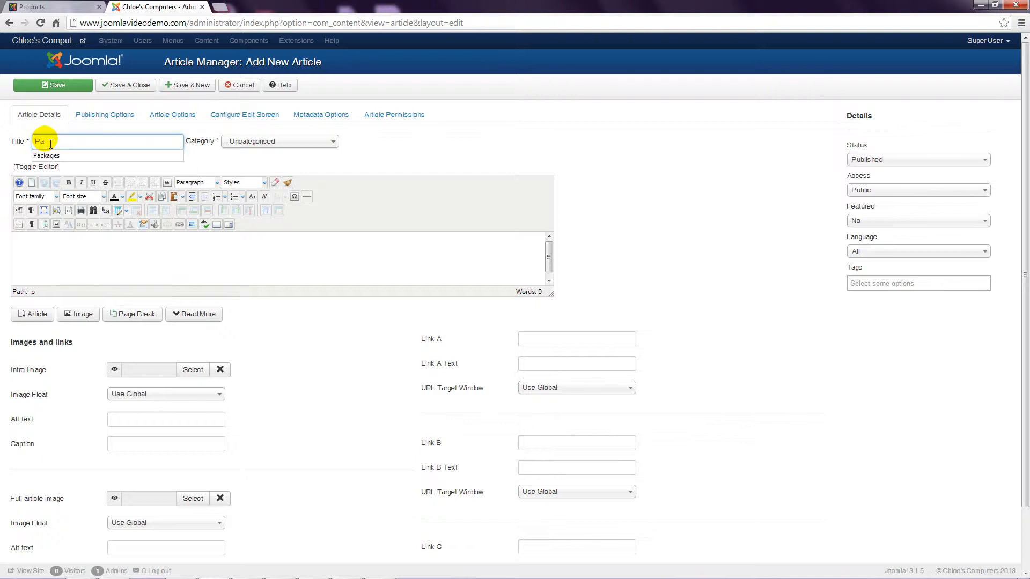
type("ckage 1")
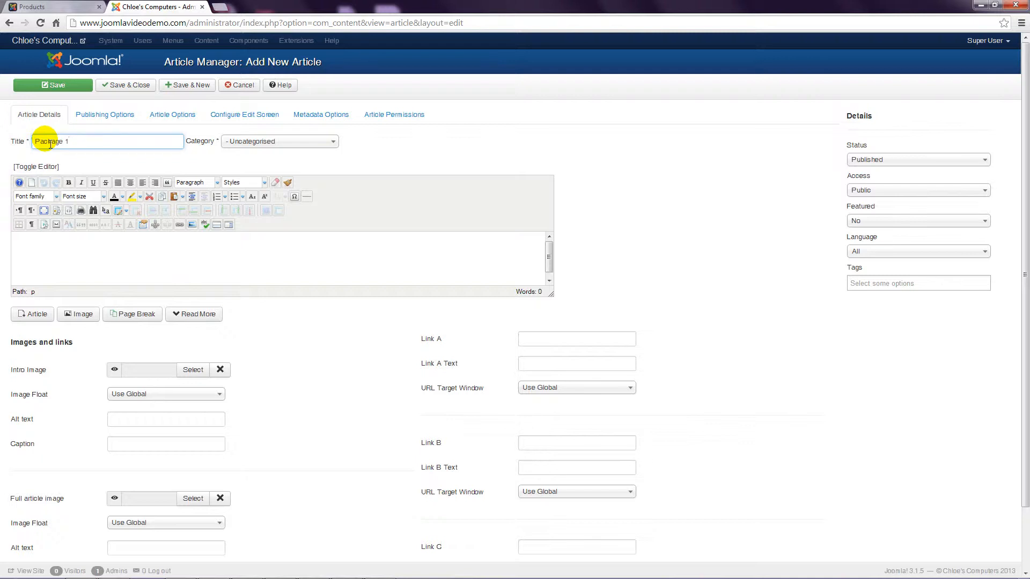
left_click(280, 141)
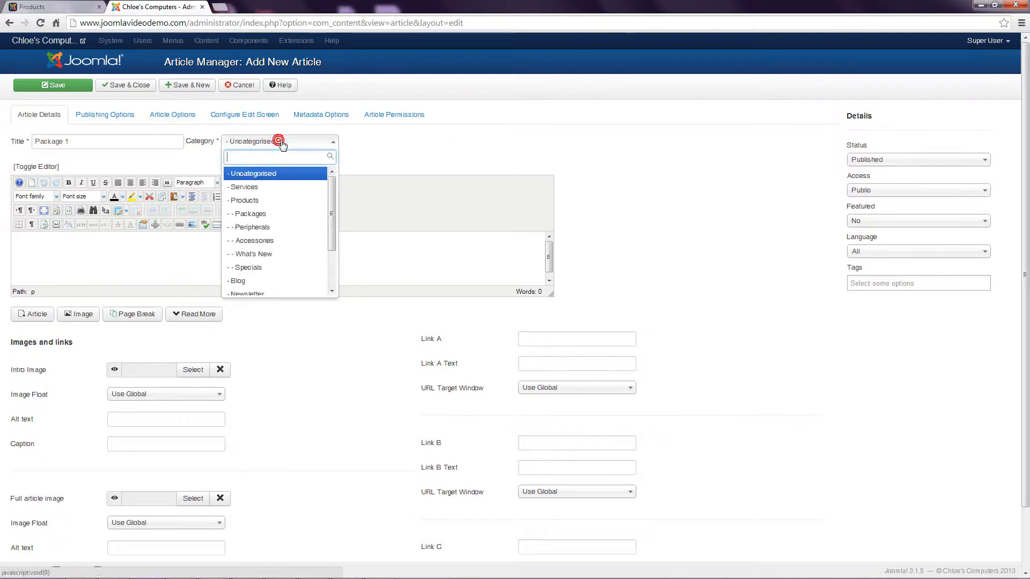
left_click(253, 214)
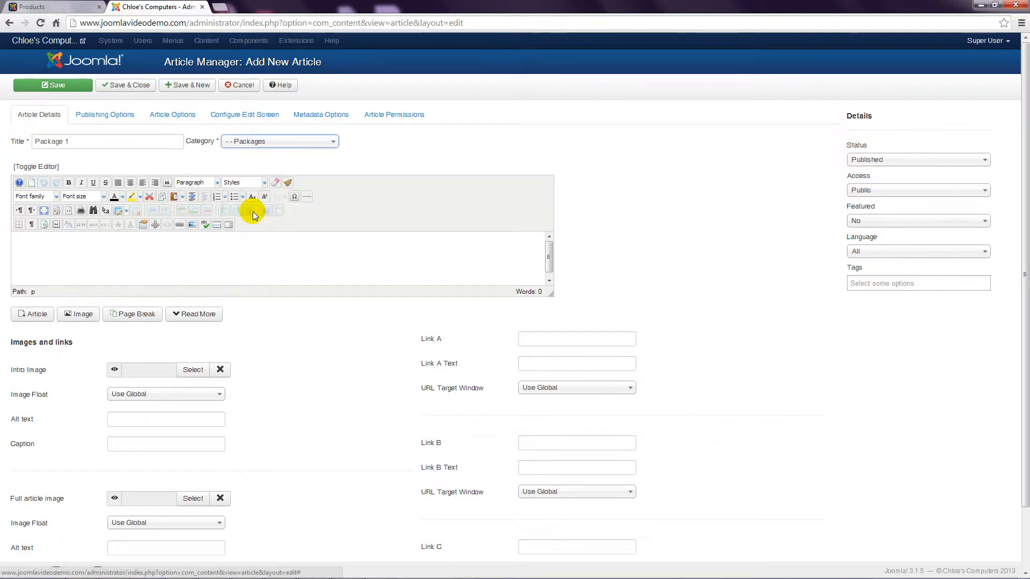
- Switch to the Category blog pages.txt file in Notepad and copy the paragraph under Package 1
left_click(104, 261)
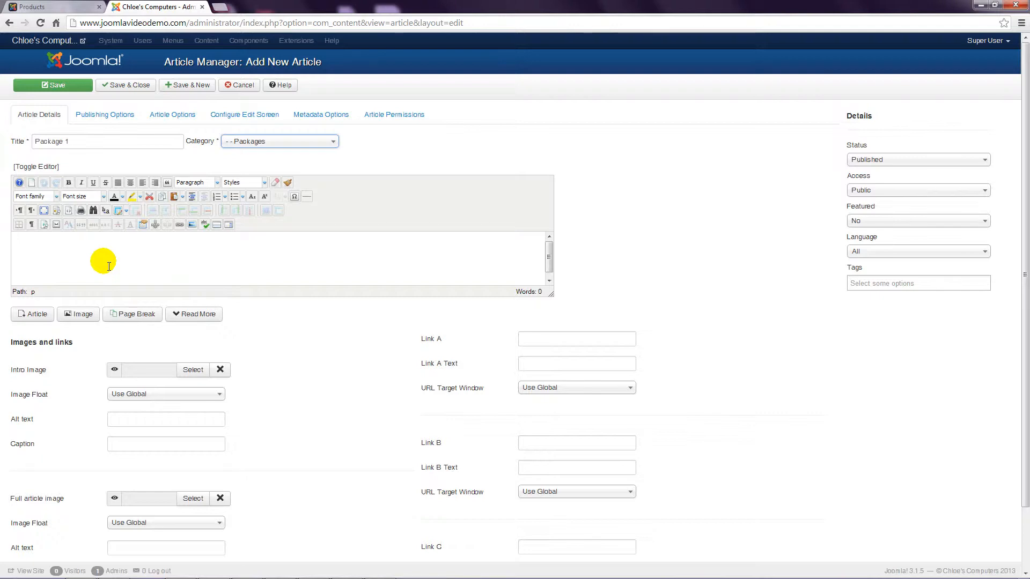
key("alt+Tab")
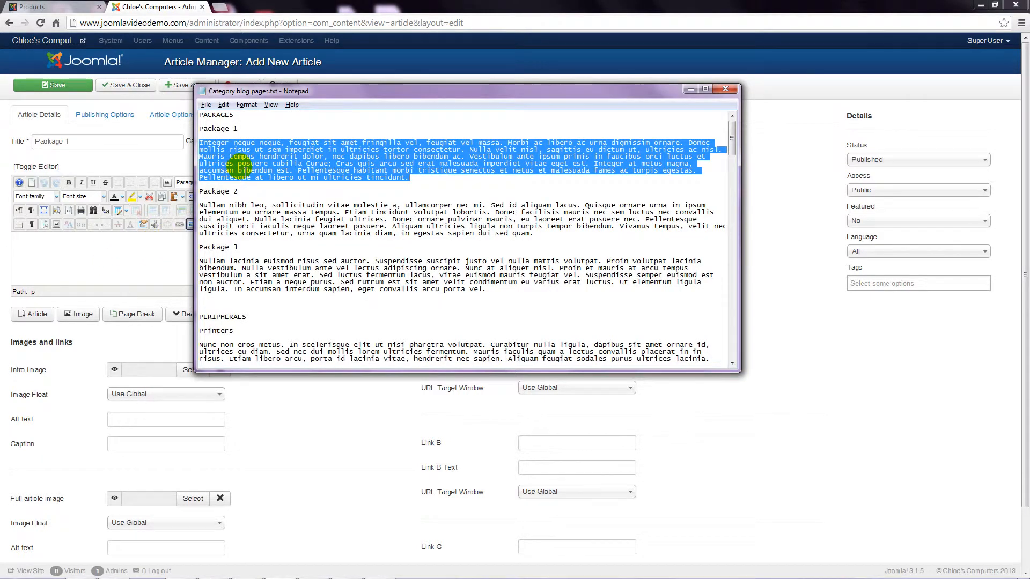
right_click(240, 168)
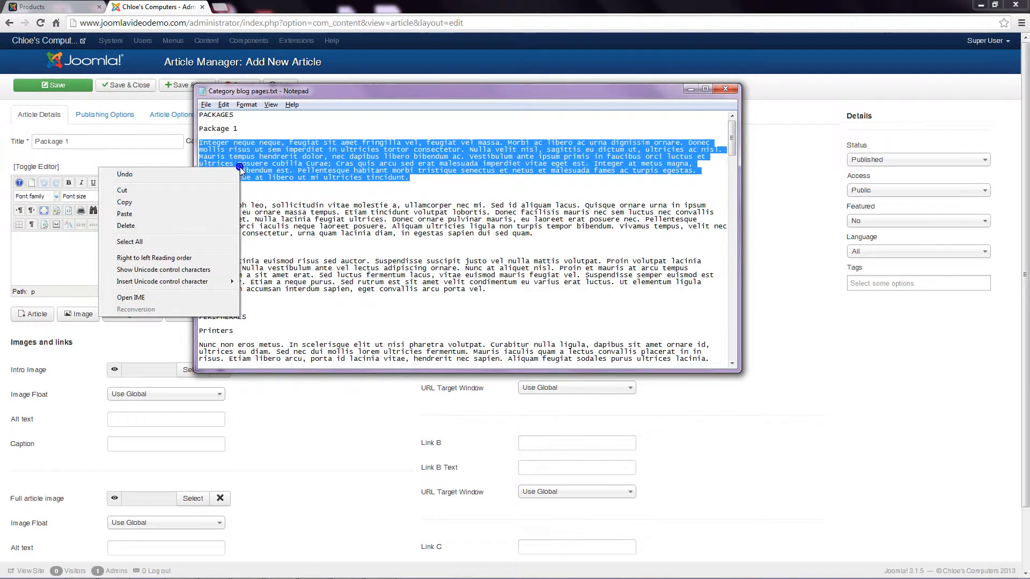
left_click(204, 202)
- Insert the copied paragraph into the Package 1 article body as plain text, then save and close the article
left_click(57, 259)
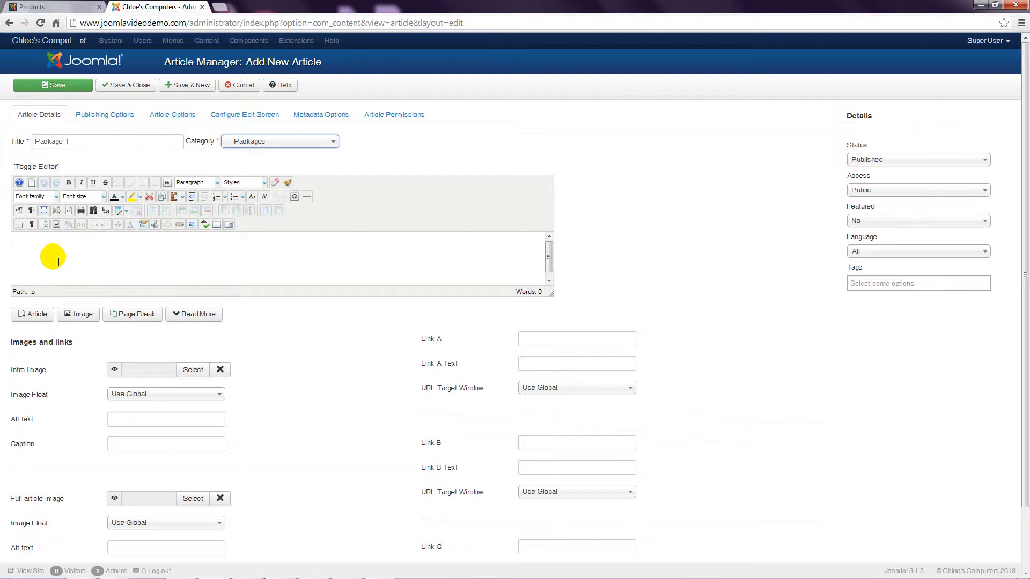
left_click(182, 196)
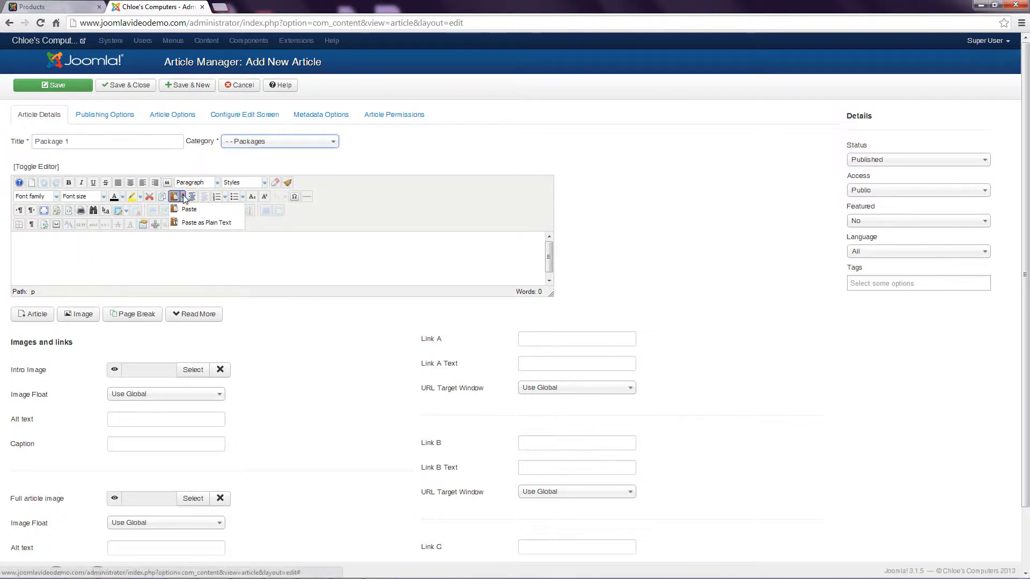
left_click(193, 224)
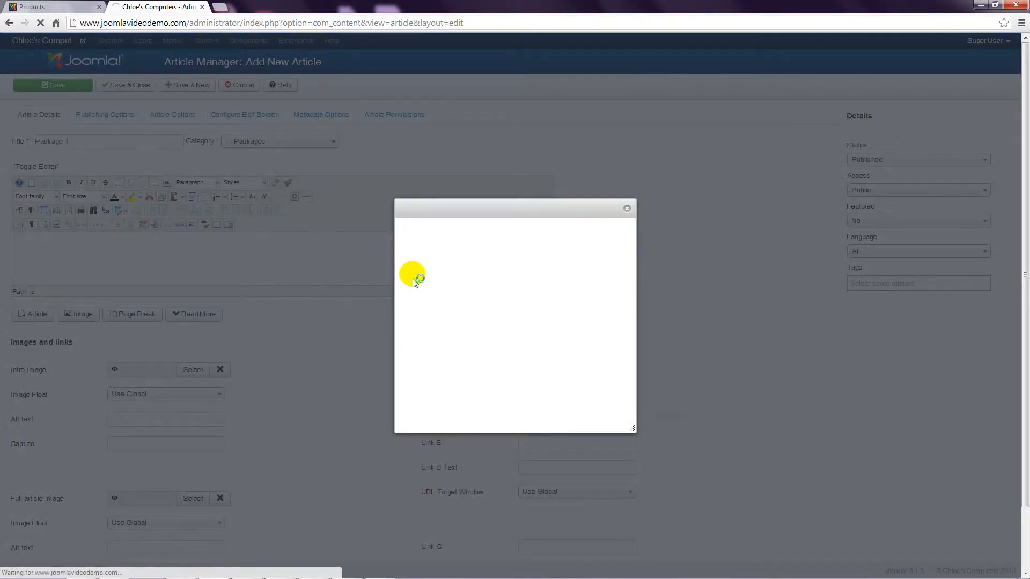
left_click(476, 297)
type("Integer neque neque, feugiat sit amet fringilla vel, feugiat vel massa. Morbi ac libero ac urna dignissim ornare. Donec  mollis risus ut sem imperdiet in ultricies tortor consectetur. Nulla velit nisl, sagittis eu dictum ut, ultricies ac nisl.  Mauris tempus hendrerit dolor, nec dapibus libero bibendum ac. Vestibulum ante ipsum primis in faucibus orci luctus et  ultrices posuere cubilia Curae; Cras quis arcu sed erat malesuada imperdiet vitae eget est. Integer at metus magna,  accumsan bibendum est. Pellentesque habitant morbi tristique senectus et netus et malesuada fames ac turpis egestas.  Pellentesque at libero ut mi ultricies tincidunt.")
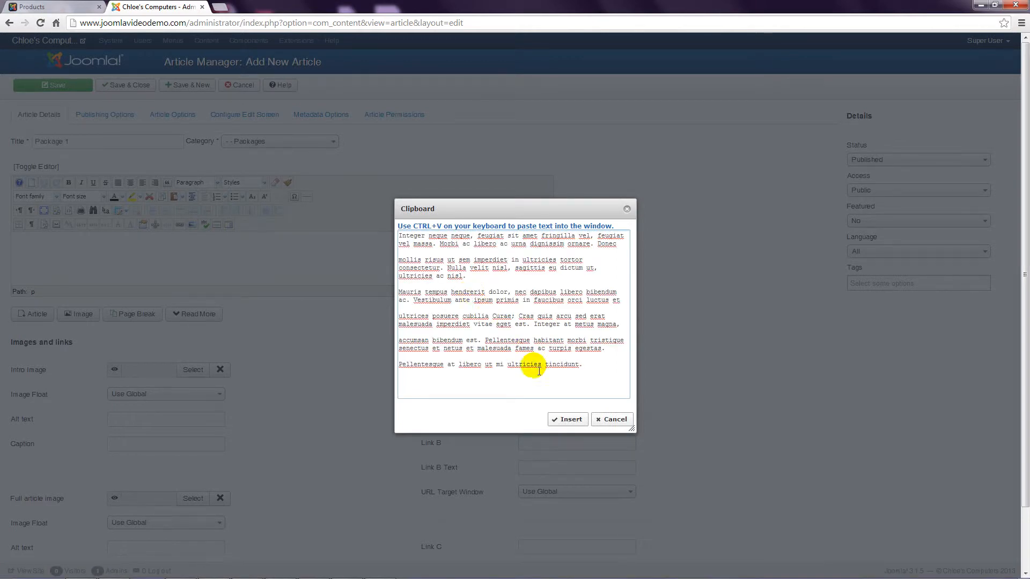
left_click(560, 419)
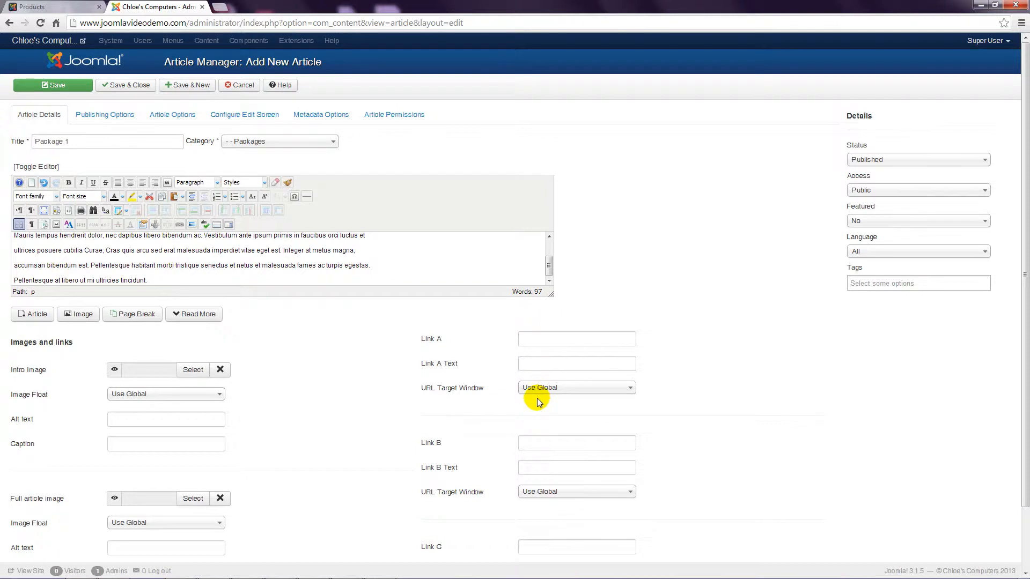
left_click(138, 86)
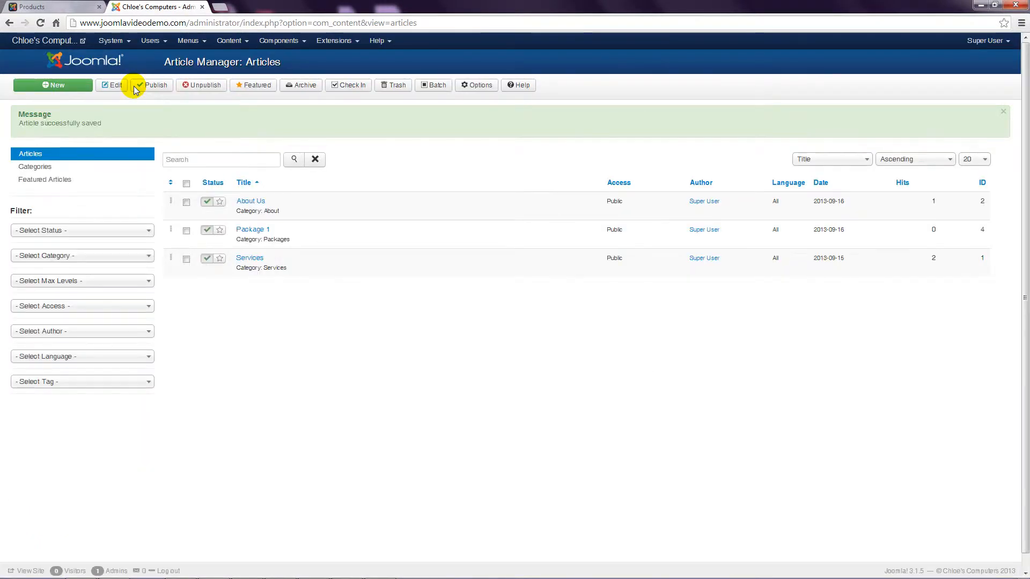
- Start a new Main Menu item and set its type to the Category Blog article layout
left_click(191, 41)
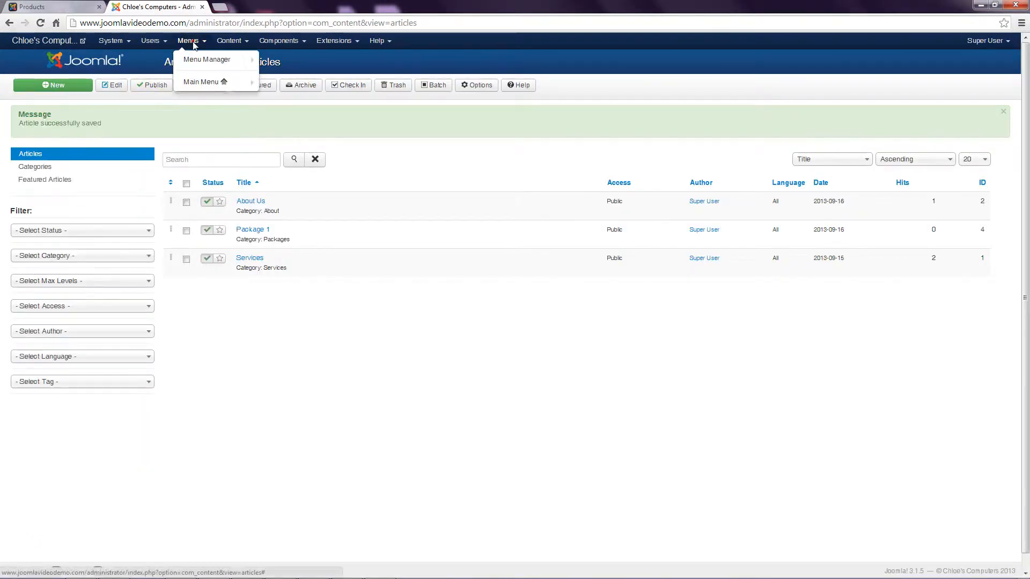
mouse_move(204, 64)
mouse_move(204, 82)
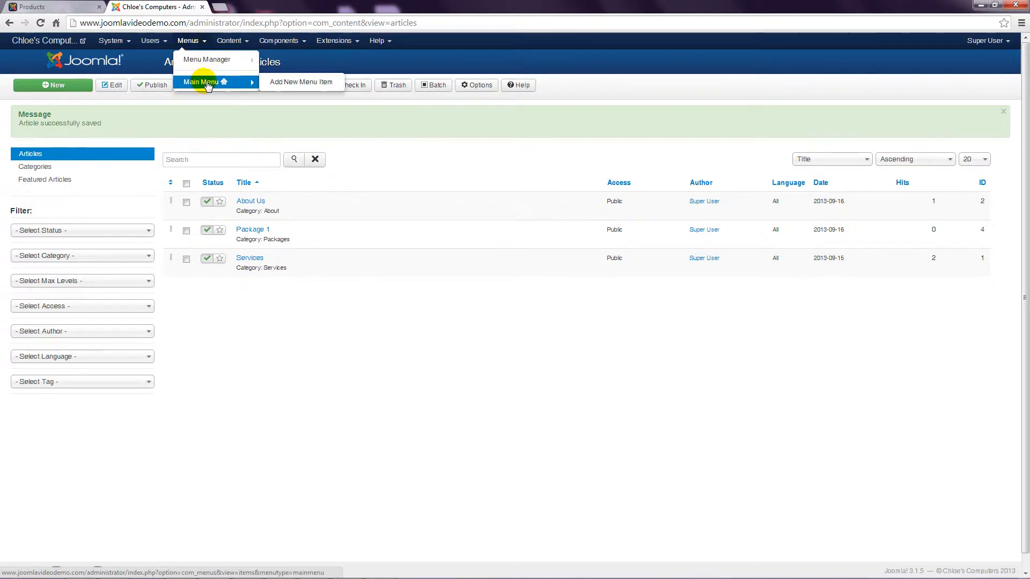
left_click(293, 84)
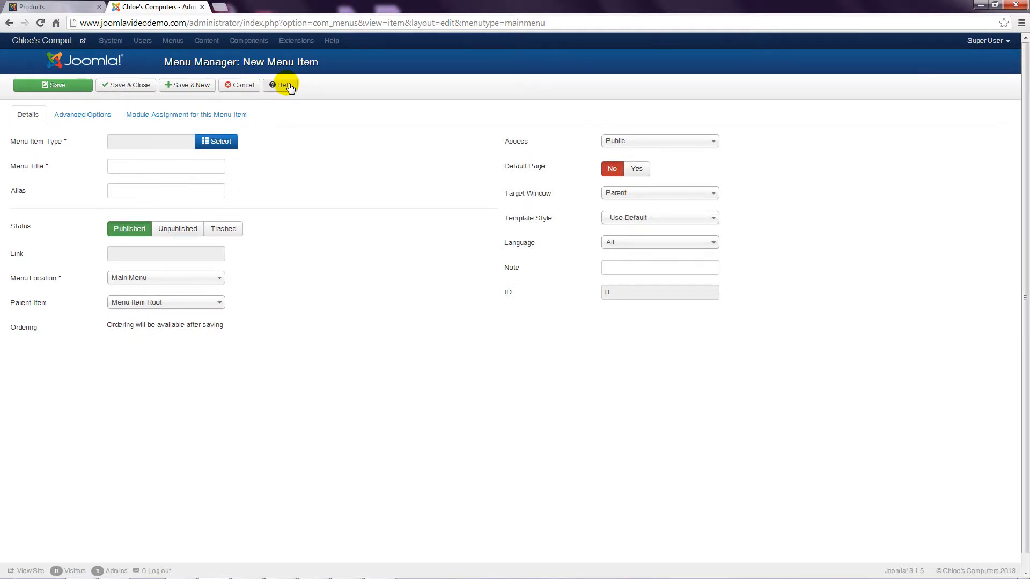
left_click(219, 141)
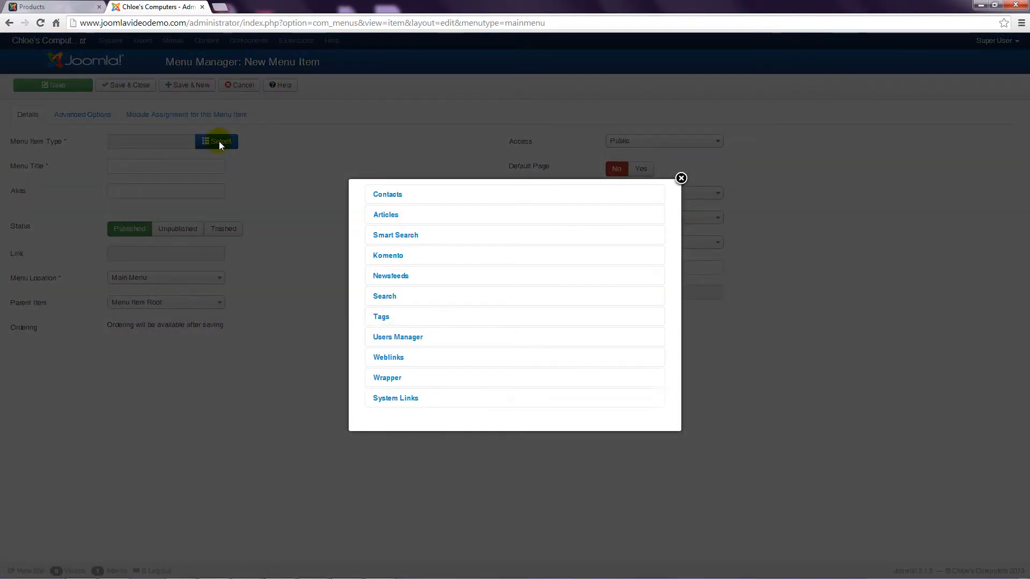
left_click(384, 214)
left_click(536, 370)
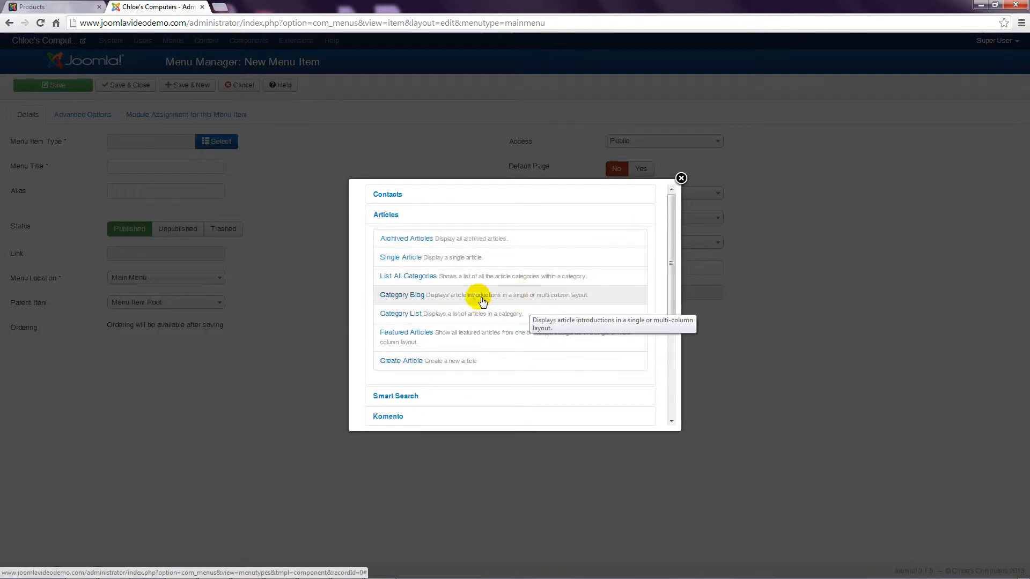
left_click(423, 300)
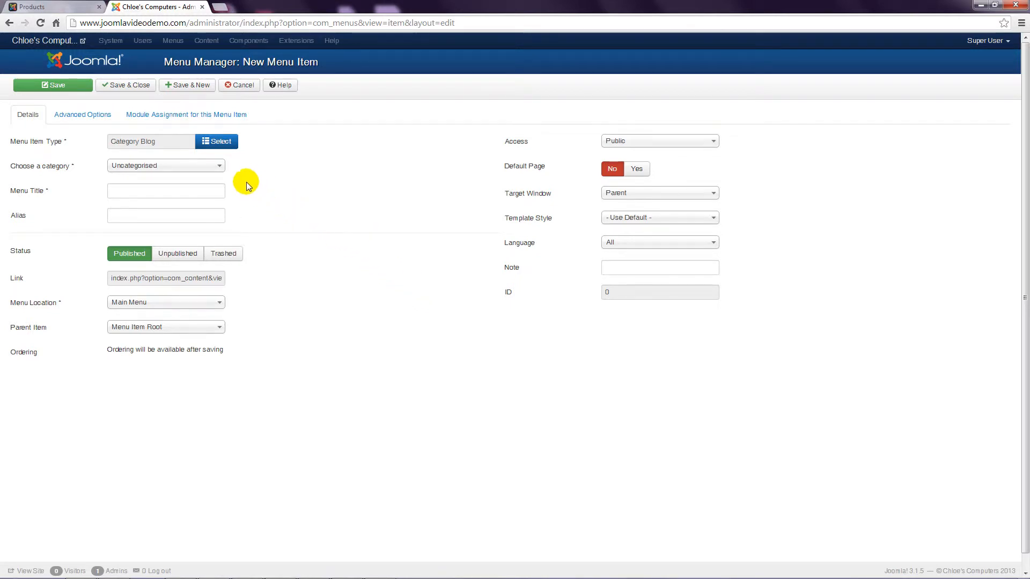
- Choose the Packages category for the blog menu item and title it "Packages"
left_click(220, 170)
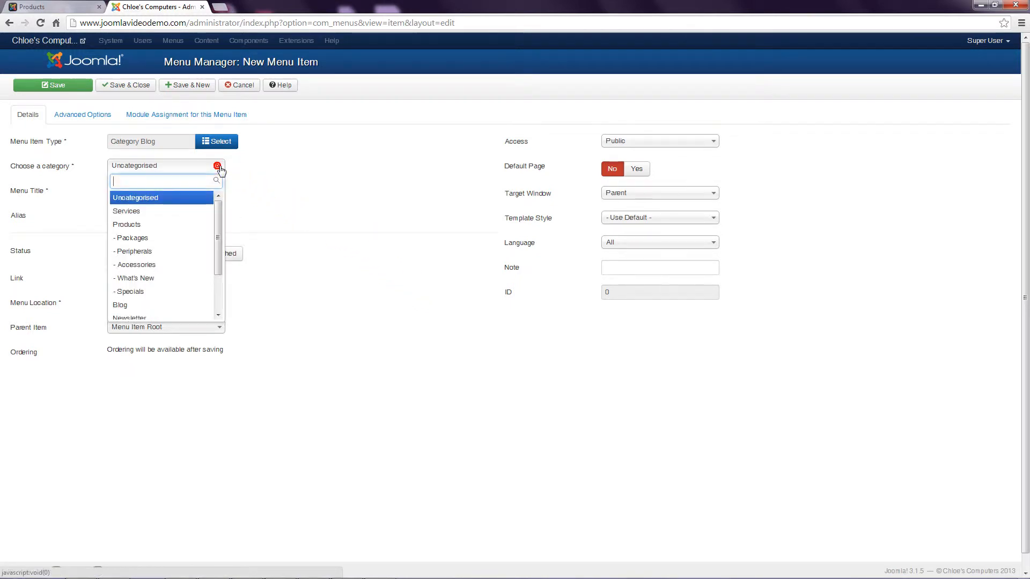
left_click(139, 236)
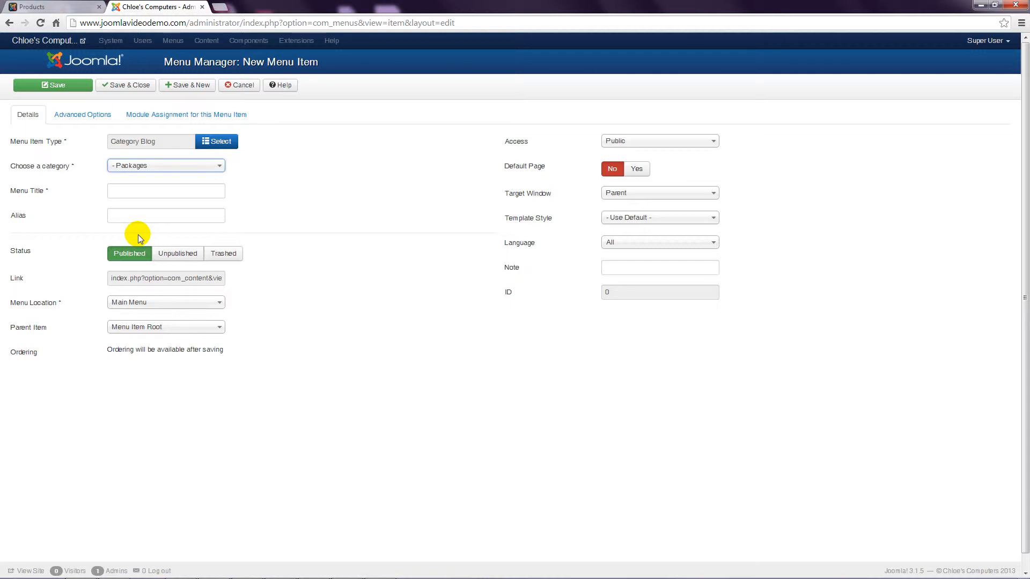
left_click(119, 191)
type("P")
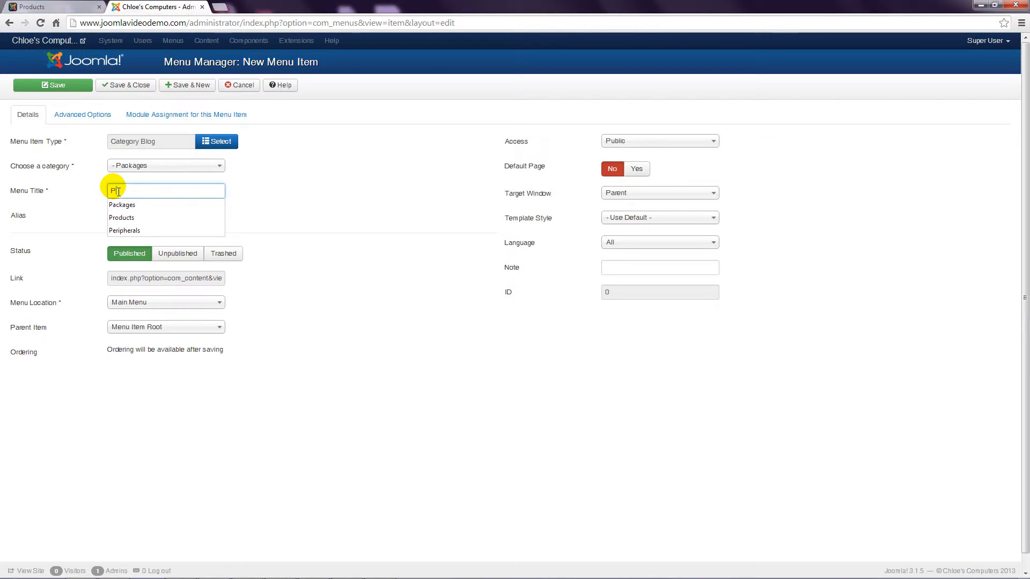
key("Down")
key("Return")
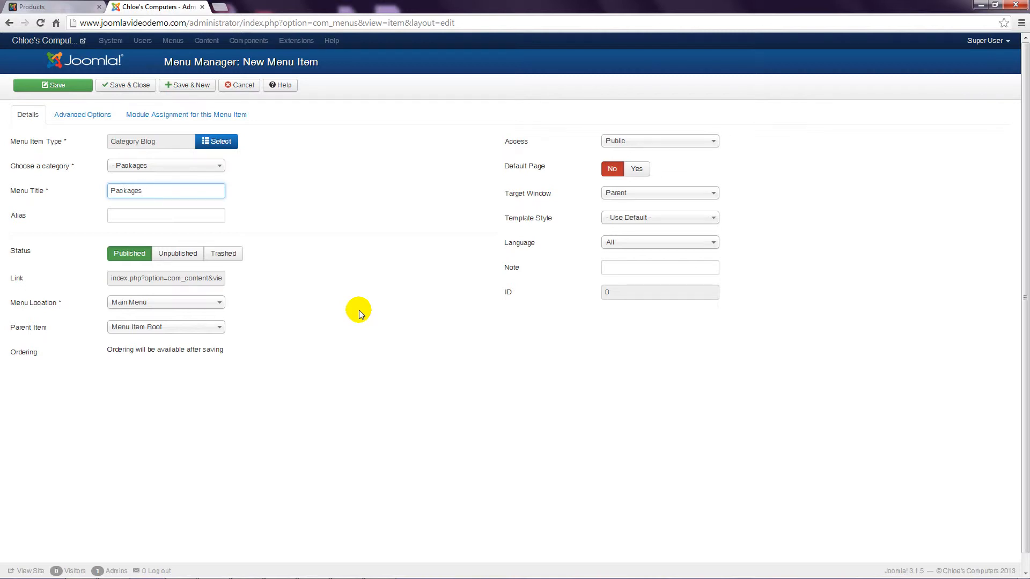
- Make Products the parent of the Packages menu item, then save and close it
left_click(202, 329)
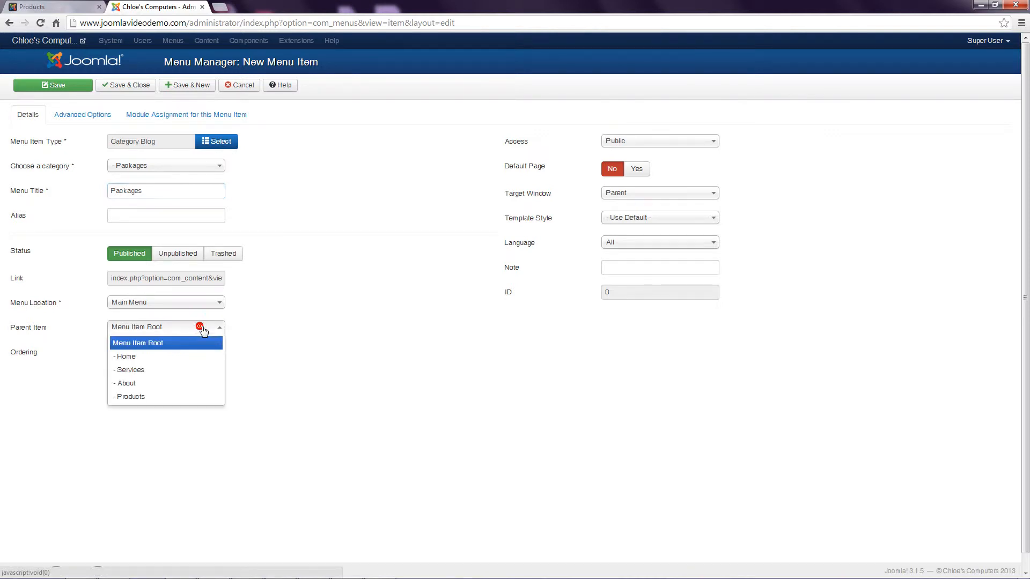
left_click(155, 396)
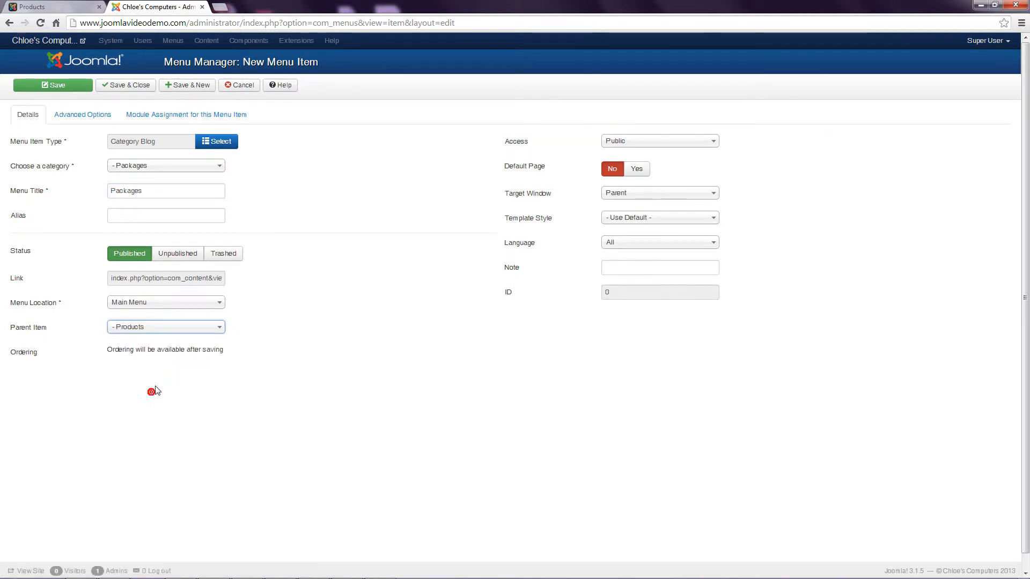
left_click(337, 371)
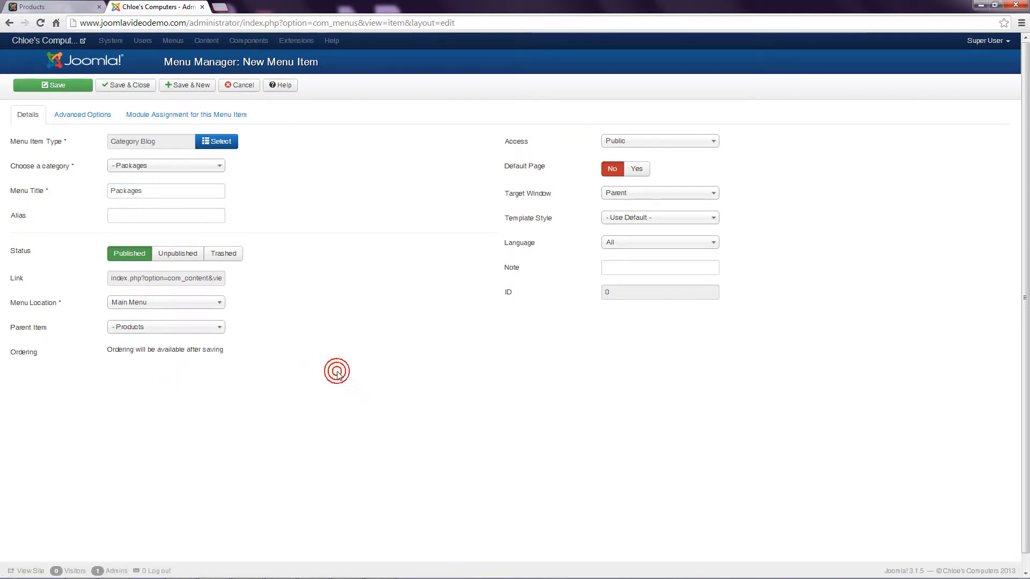
left_click(138, 87)
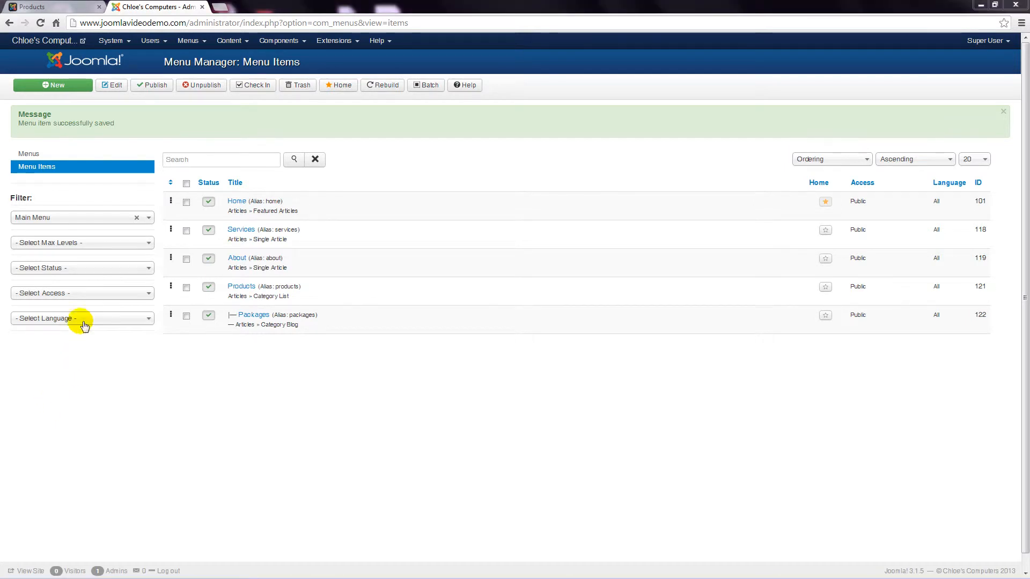
- Reload the public site's home page and open the Packages page from the Products submenu
left_click(76, 10)
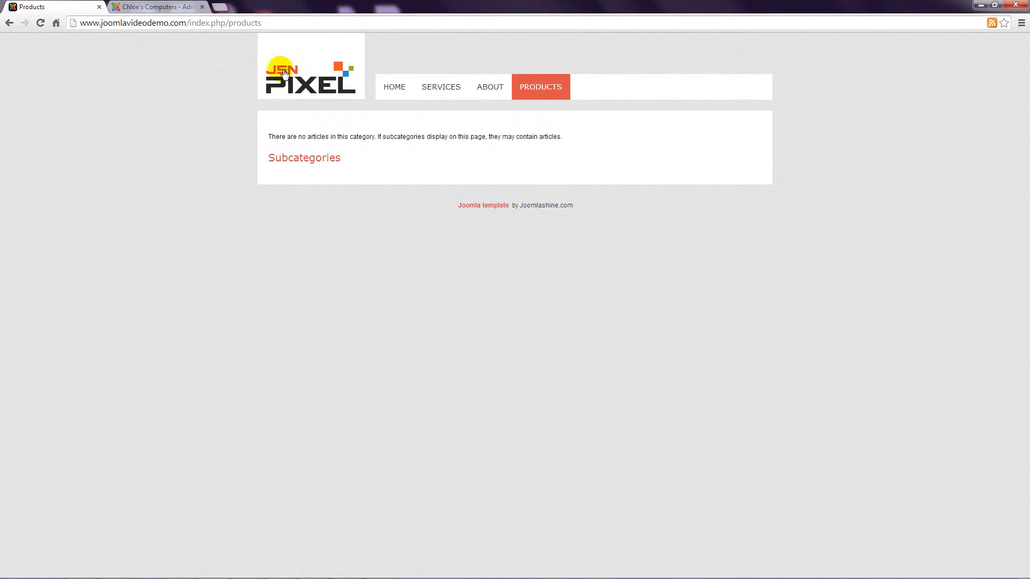
key("F5")
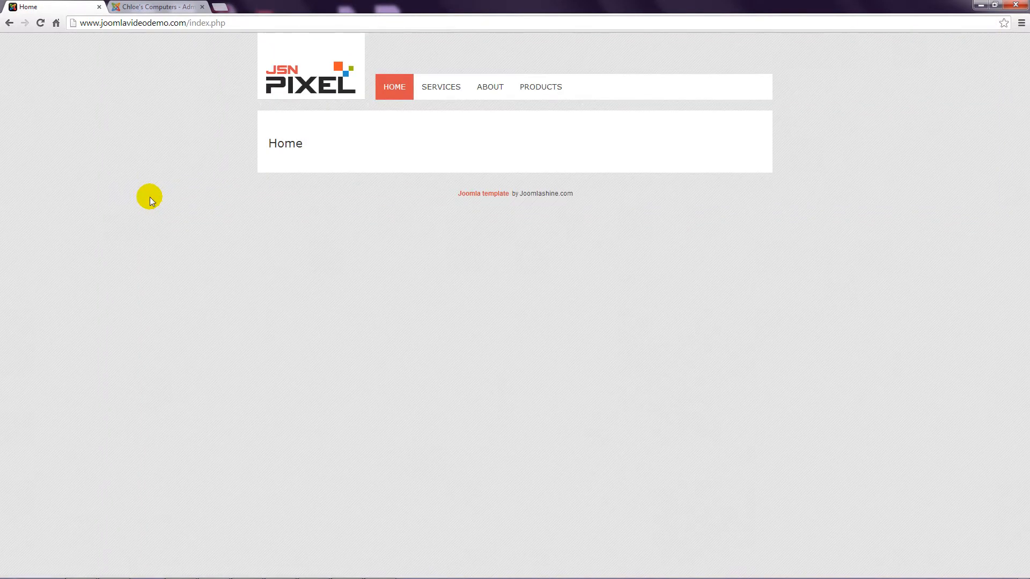
mouse_move(561, 86)
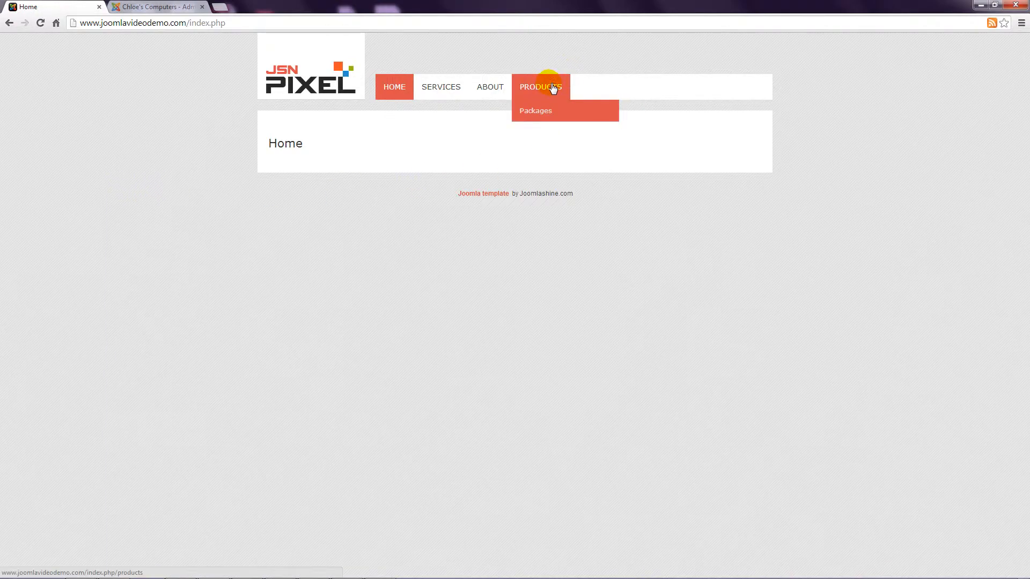
left_click(545, 111)
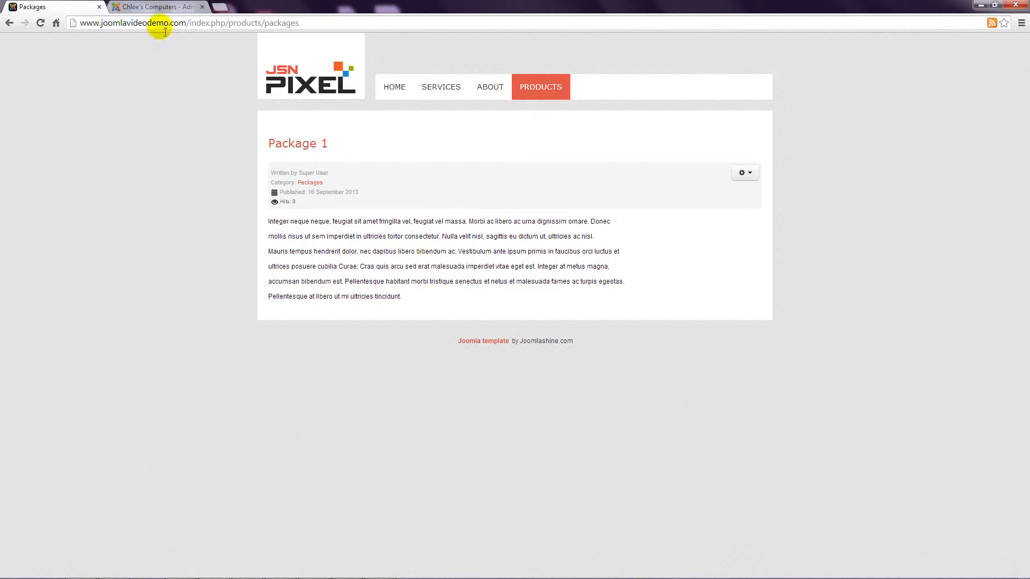
- Return to the administrator site, start a new article titled "Package 2" and assign it to the Packages category
left_click(160, 7)
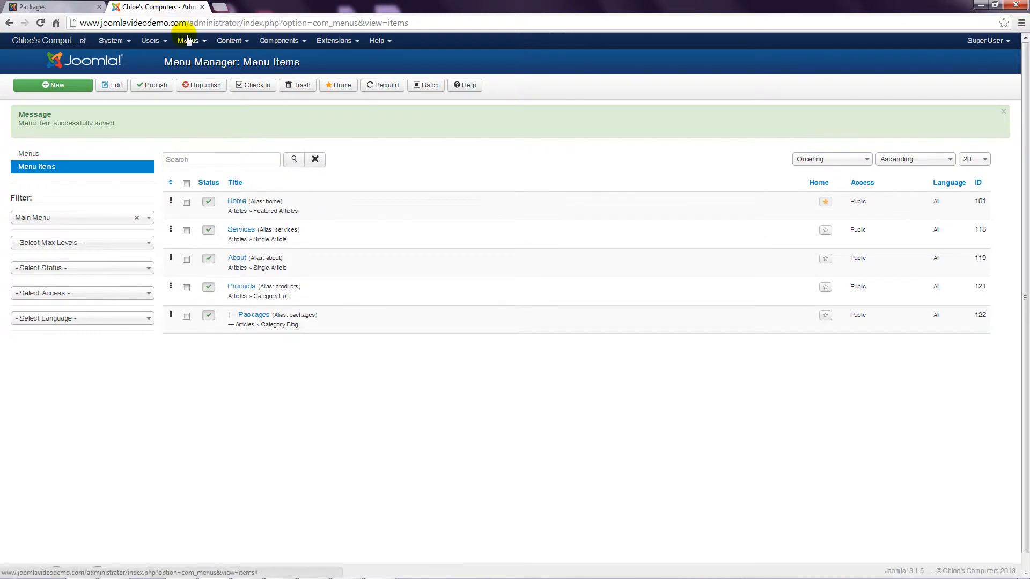
left_click(226, 41)
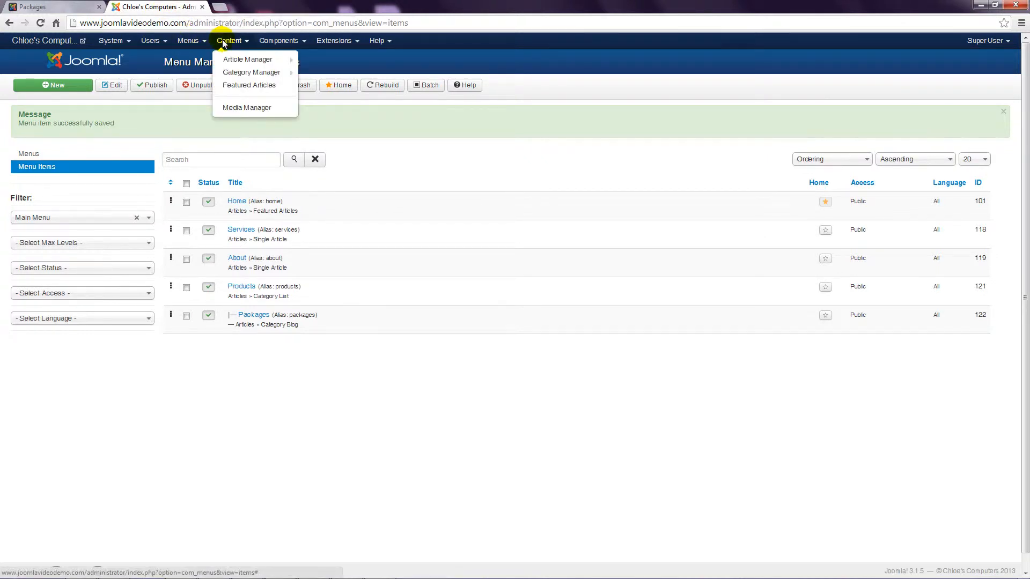
mouse_move(230, 59)
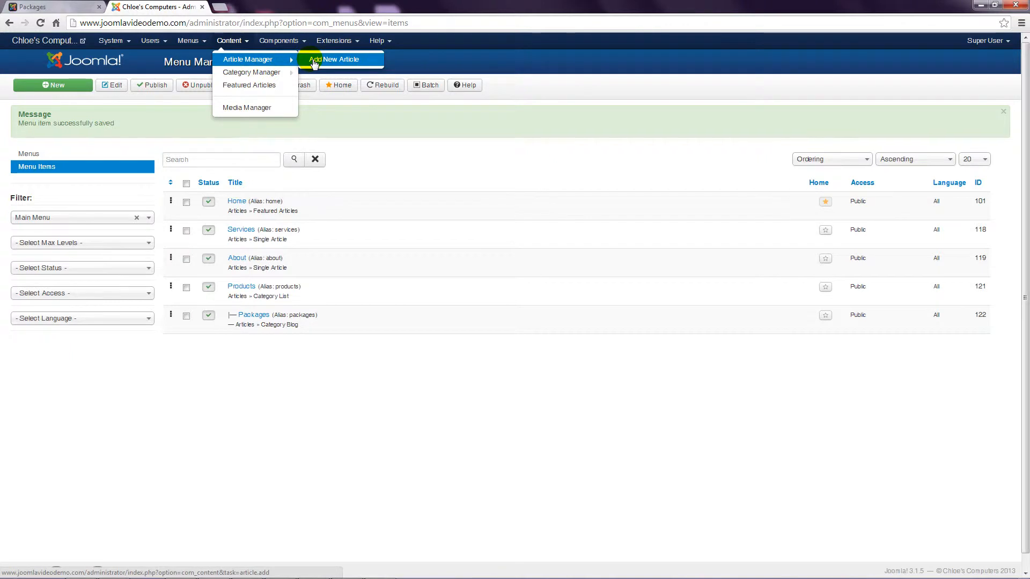
left_click(314, 61)
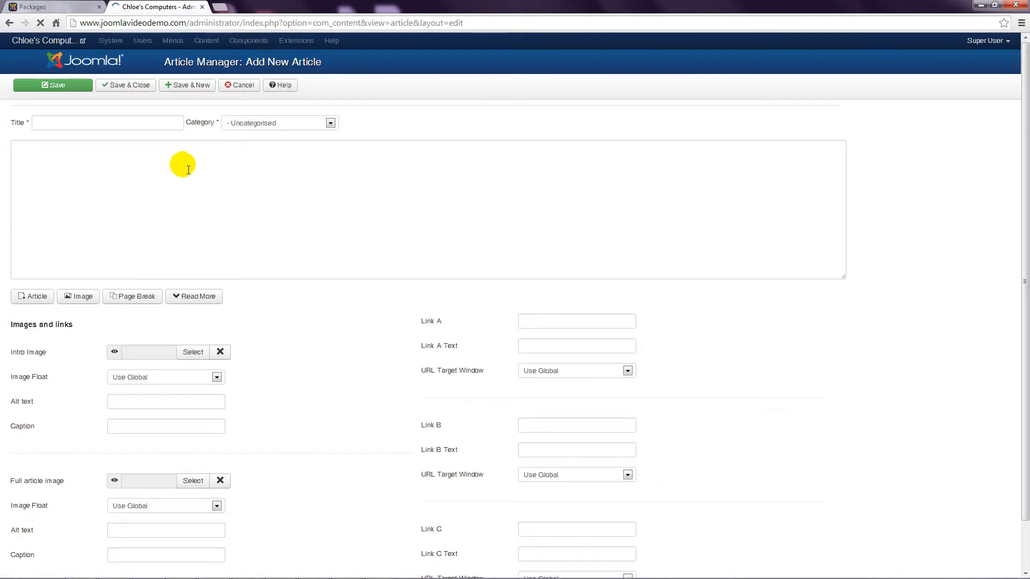
left_click(95, 123)
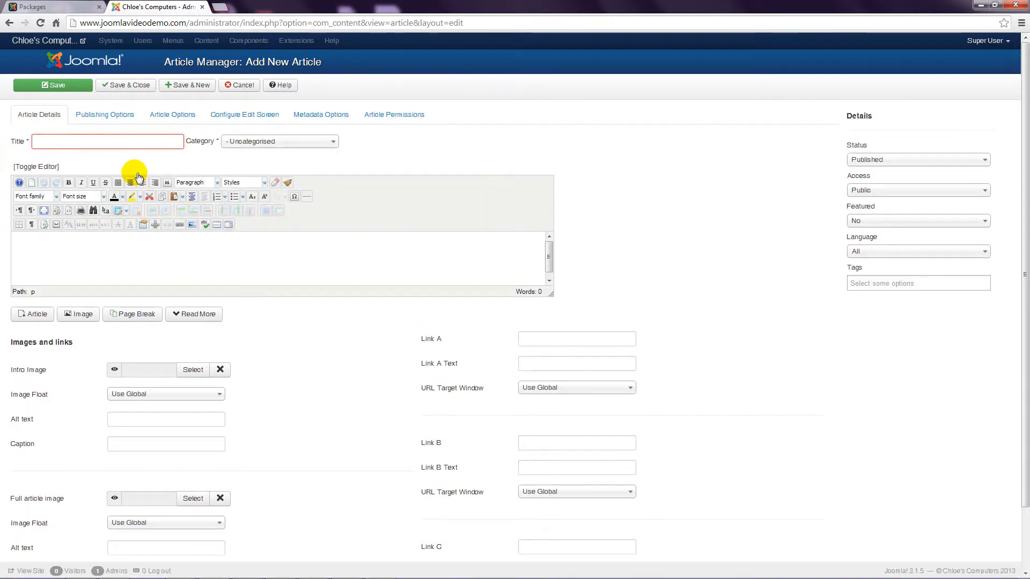
type("Package 2")
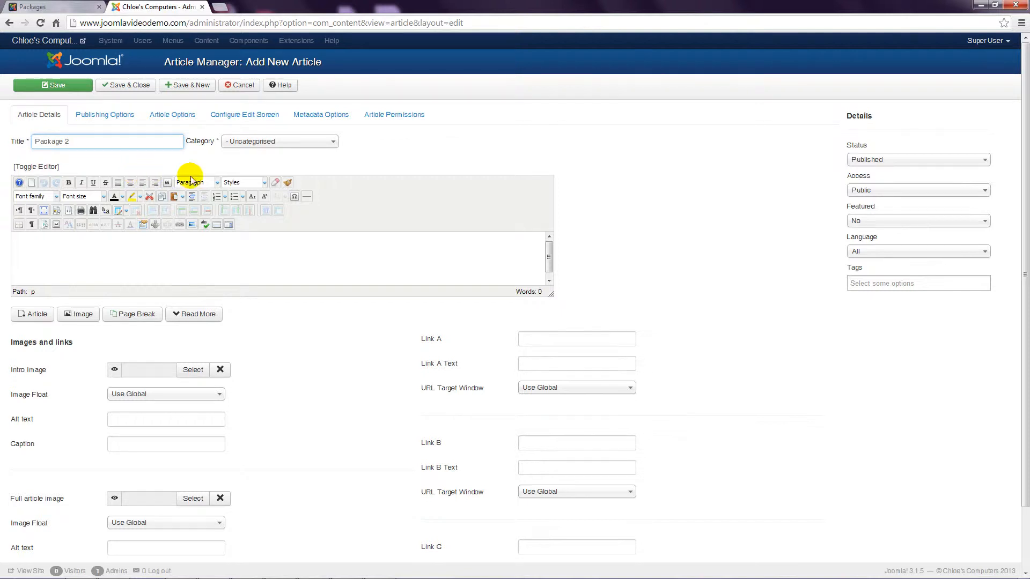
left_click(292, 141)
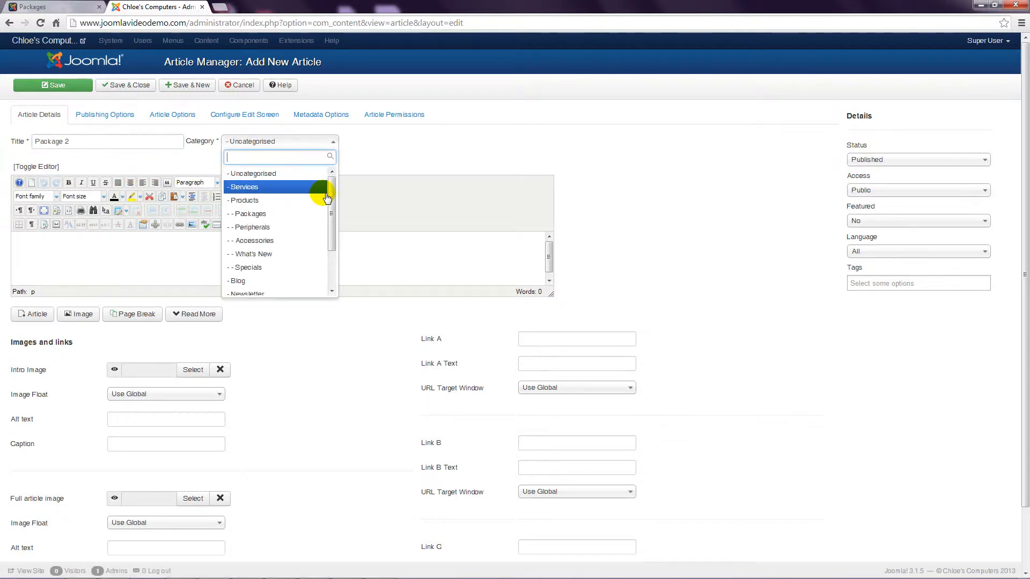
left_click(261, 214)
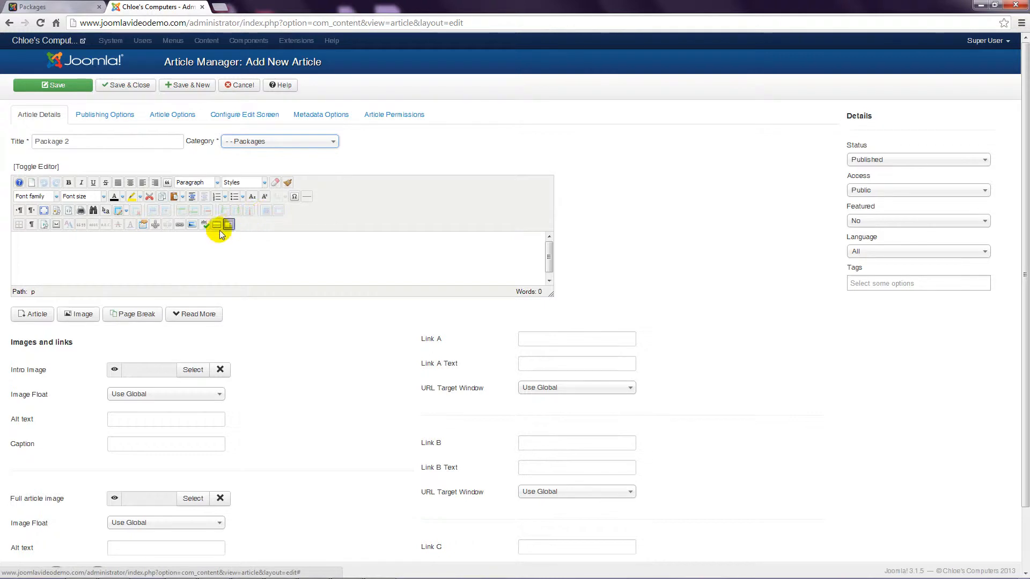
- Paste the Package 2 paragraph from Category blog pages.txt into the article body, save the article and start another one
left_click(147, 252)
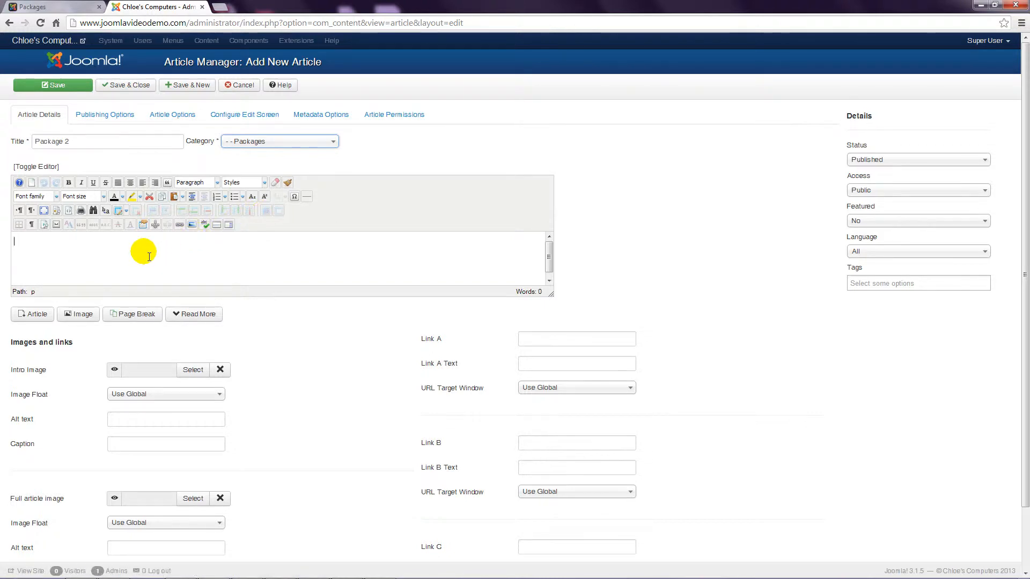
key("alt+Tab")
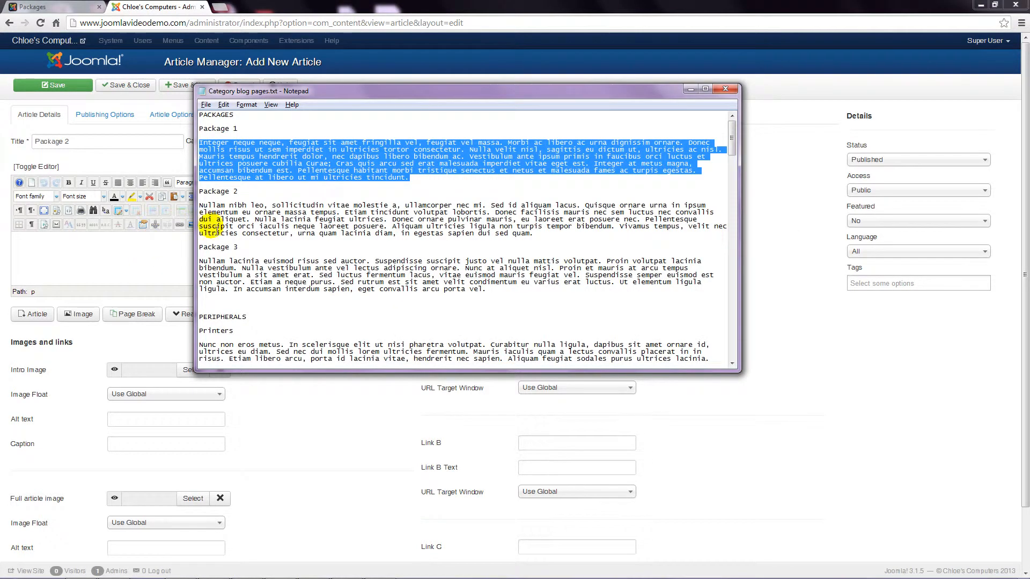
left_click_drag(534, 234, 200, 209)
key("ctrl+c")
left_click(66, 265)
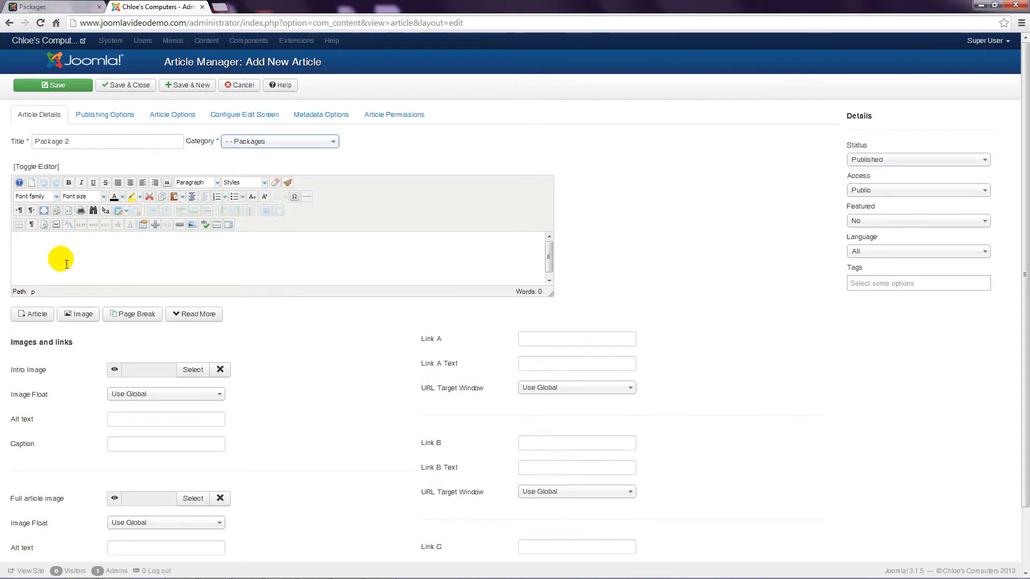
key("ctrl+v")
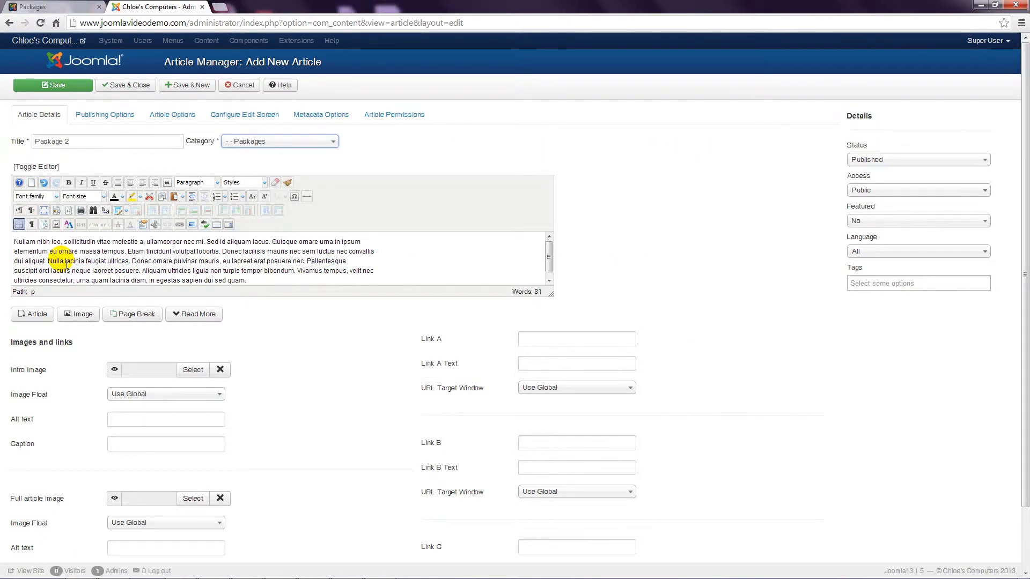
left_click(186, 87)
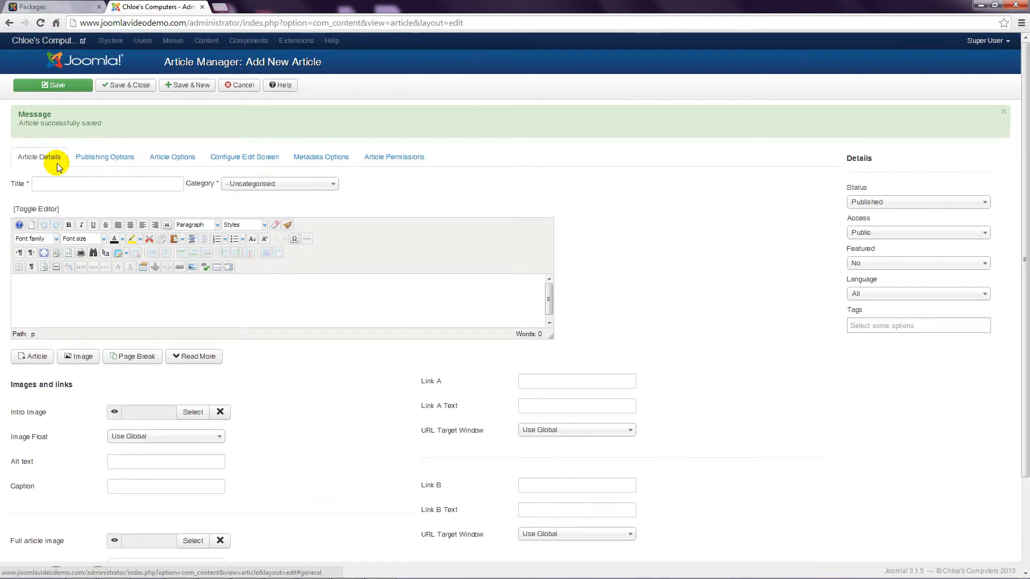
- Title the new article "Package 3" and assign it to the Packages category
left_click(56, 184)
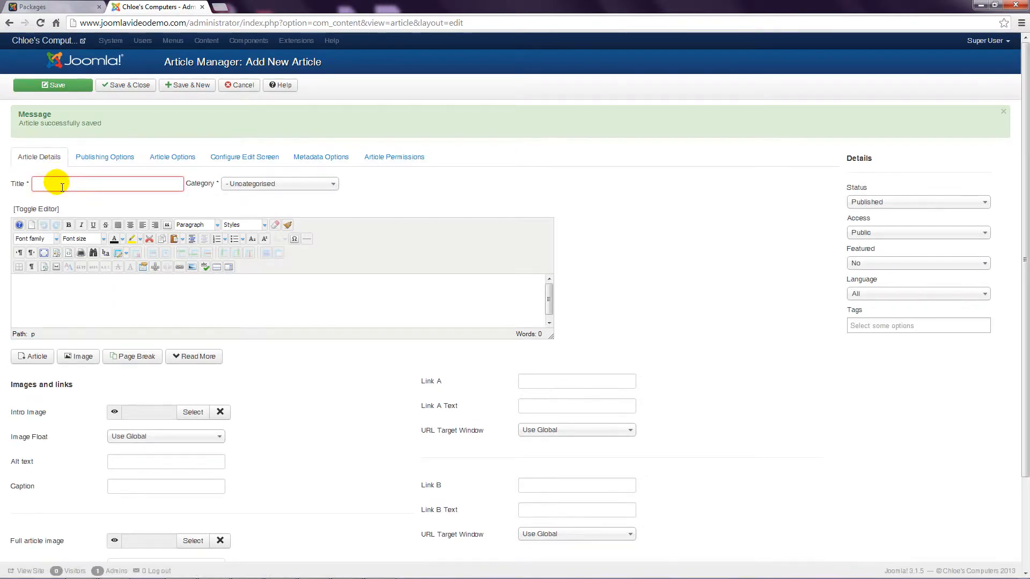
type("Package 3")
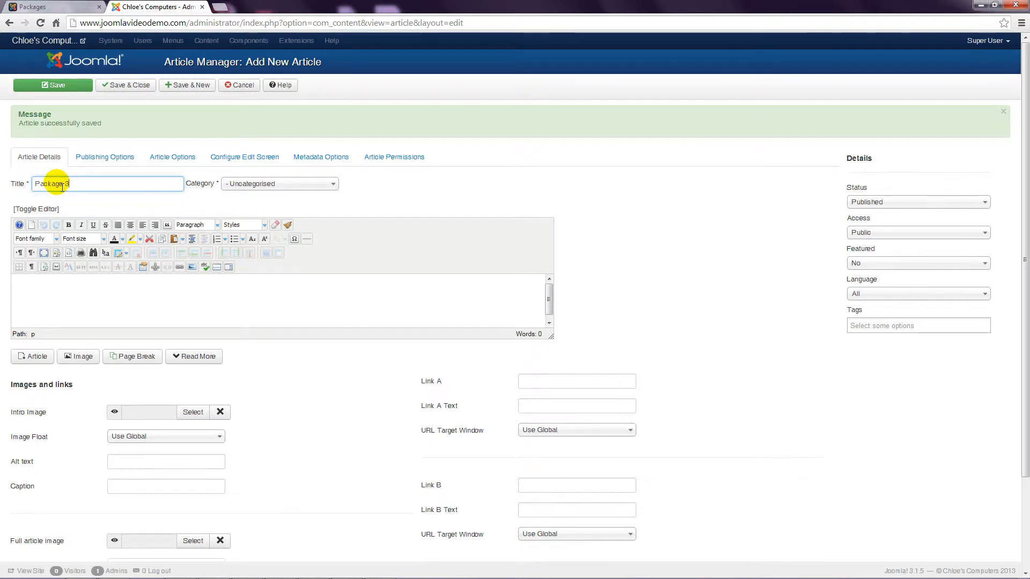
left_click(277, 184)
left_click(259, 258)
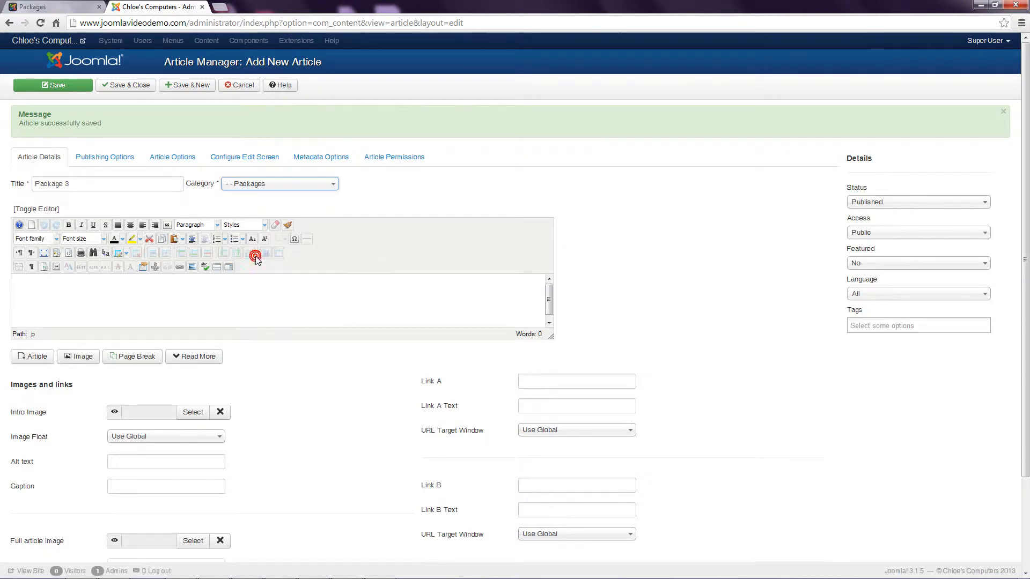
- Copy the Package 3 paragraph from Category blog pages.txt into the article body, then save and close the article
left_click(185, 310)
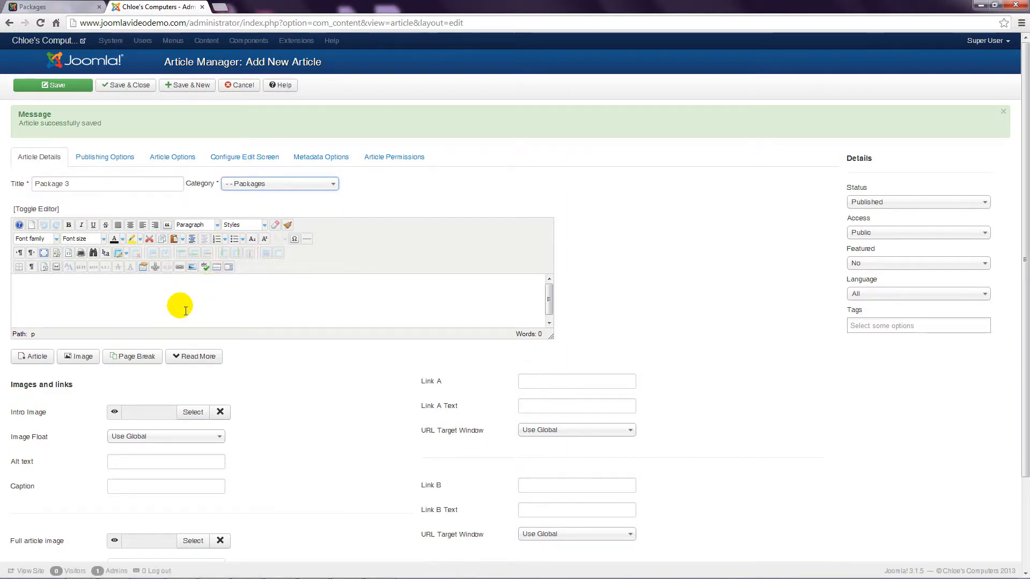
key("alt+Tab")
left_click_drag(497, 294, 184, 260)
key("ctrl+c")
left_click(143, 291)
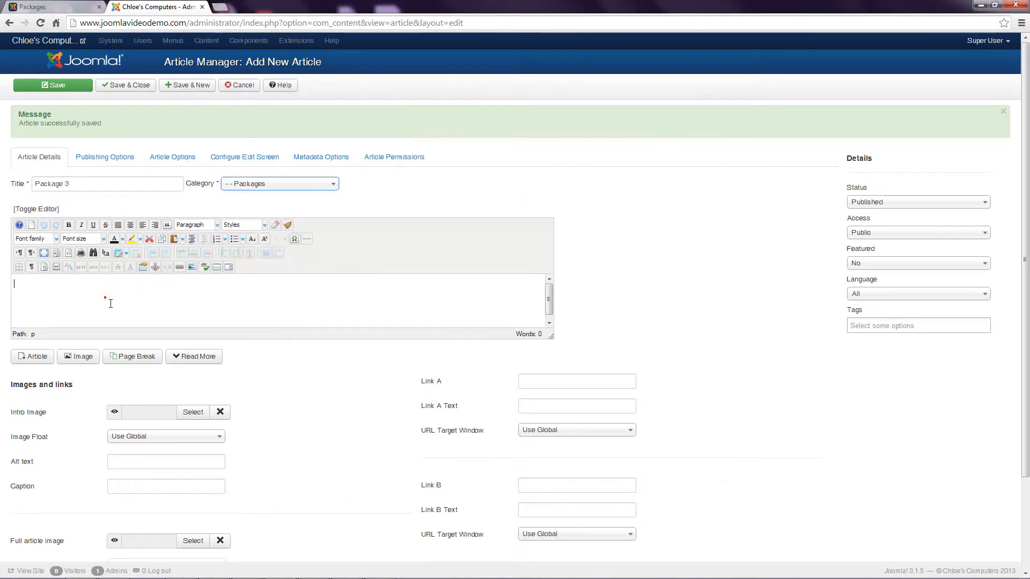
left_click(106, 298)
key("ctrl+v")
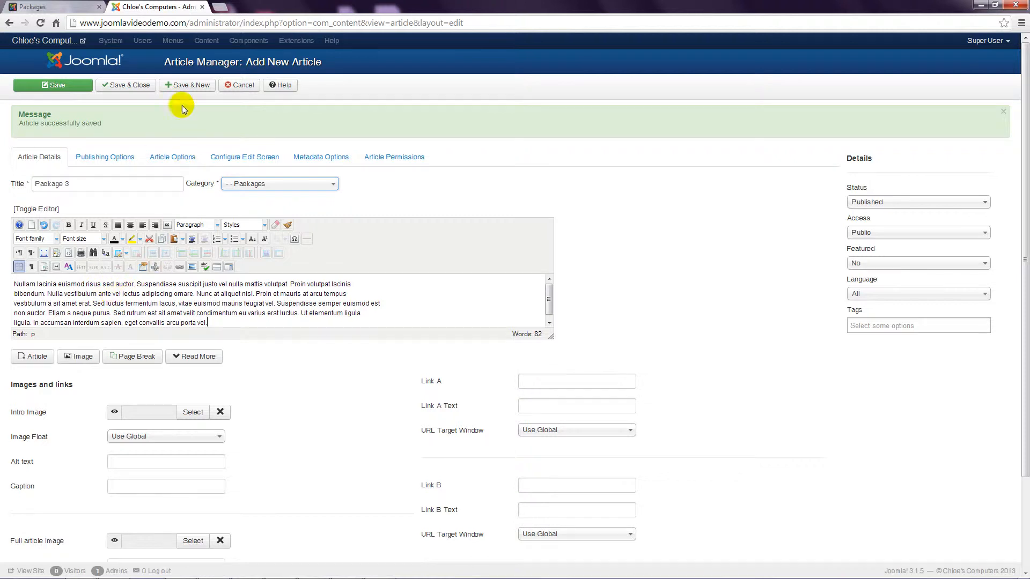
left_click(141, 84)
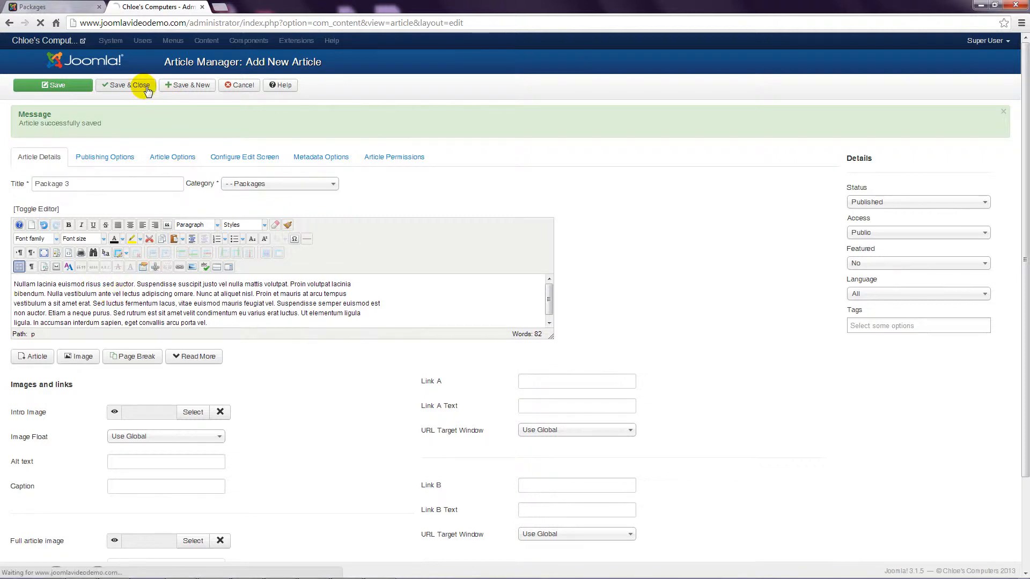
- Reload the public site's Packages page to check its articles, then open the Products page
left_click(68, 6)
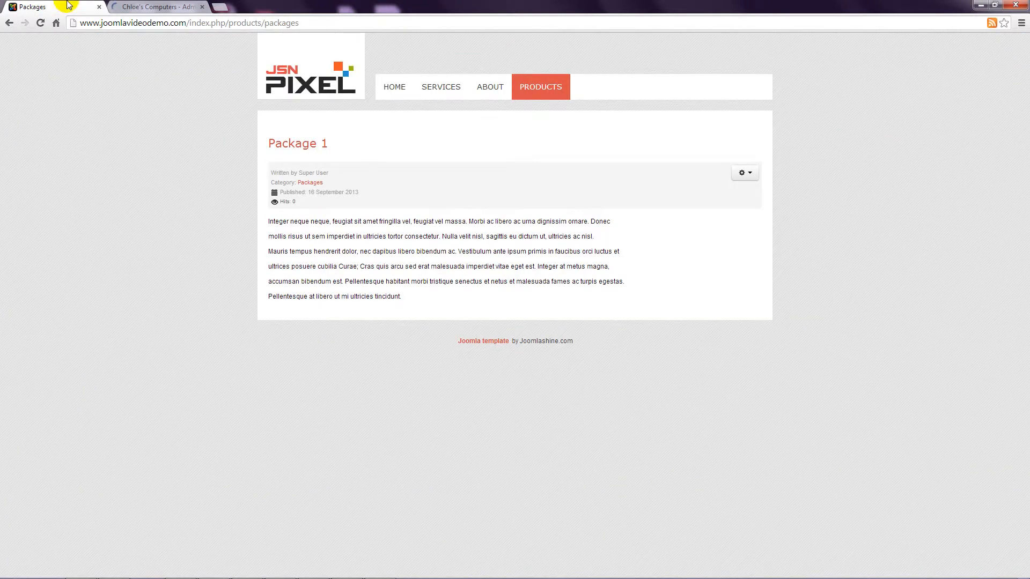
left_click(41, 22)
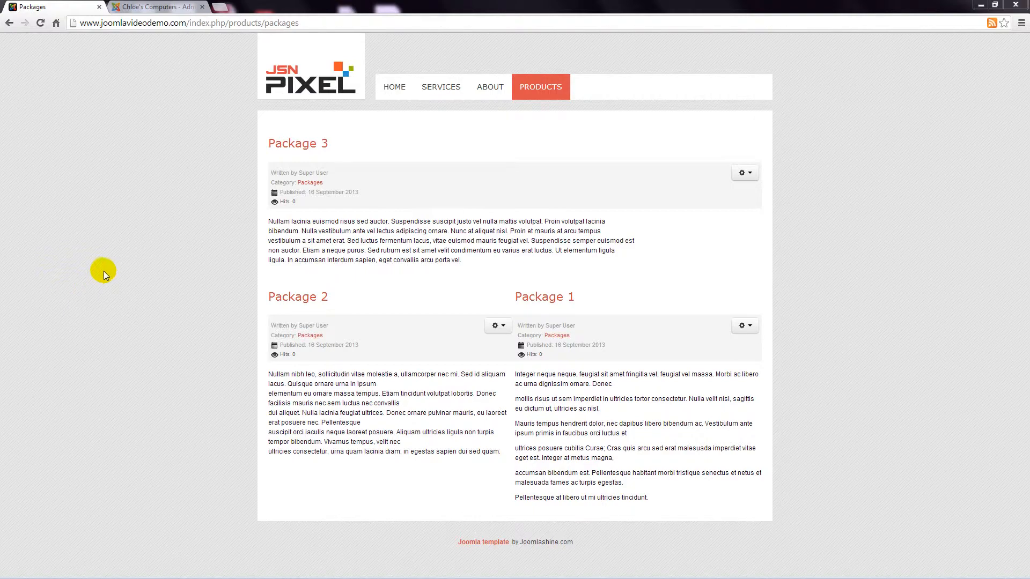
left_click(540, 87)
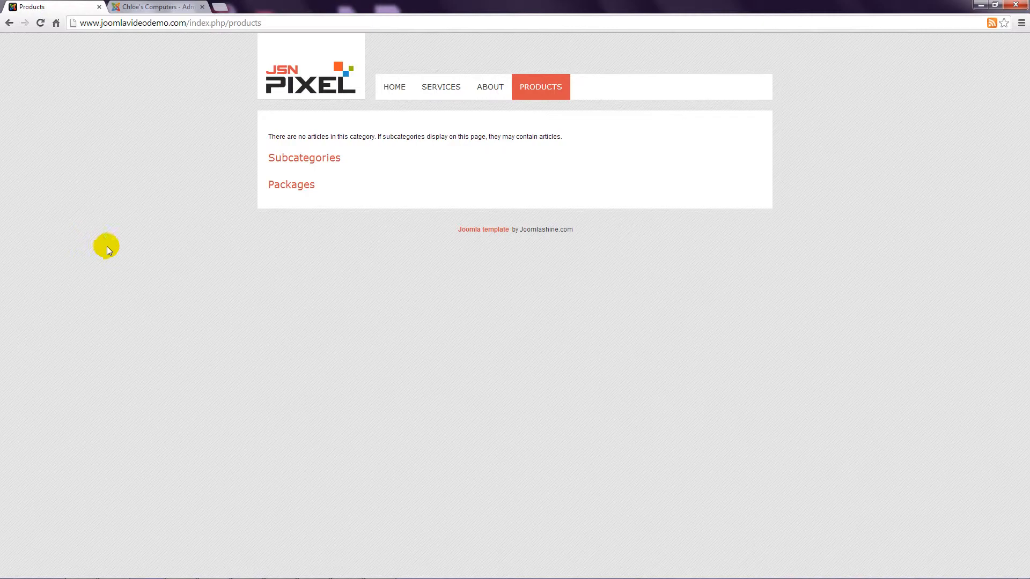
- Start a new article in the administrator site and copy the Printers paragraph from Category blog pages.txt
left_click(154, 7)
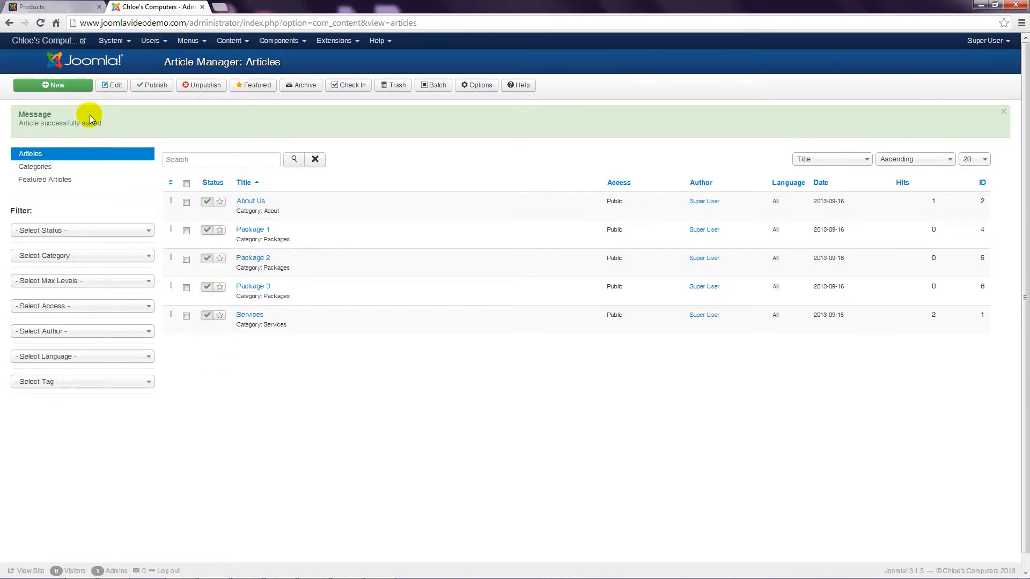
left_click(79, 88)
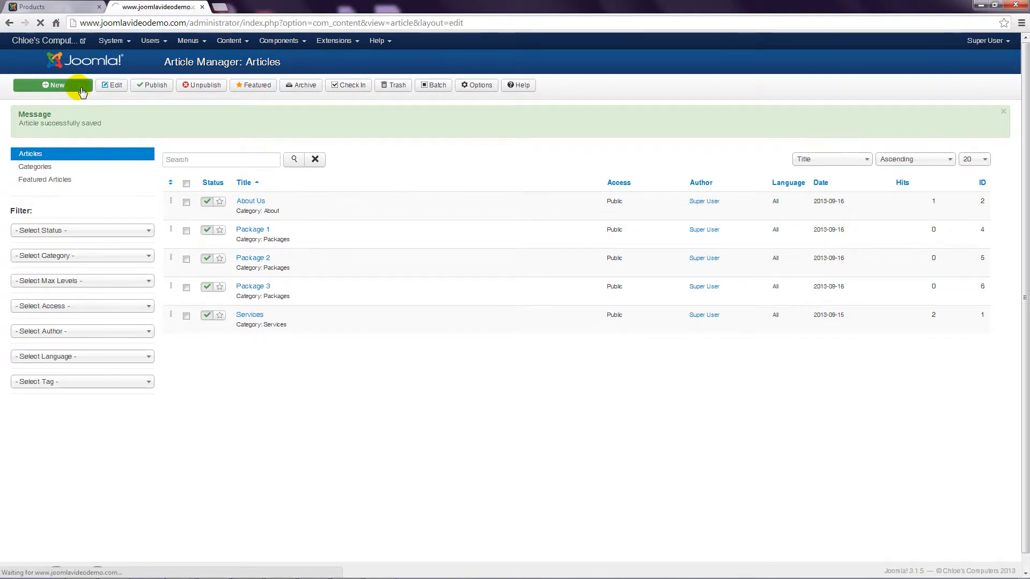
key("alt+Tab")
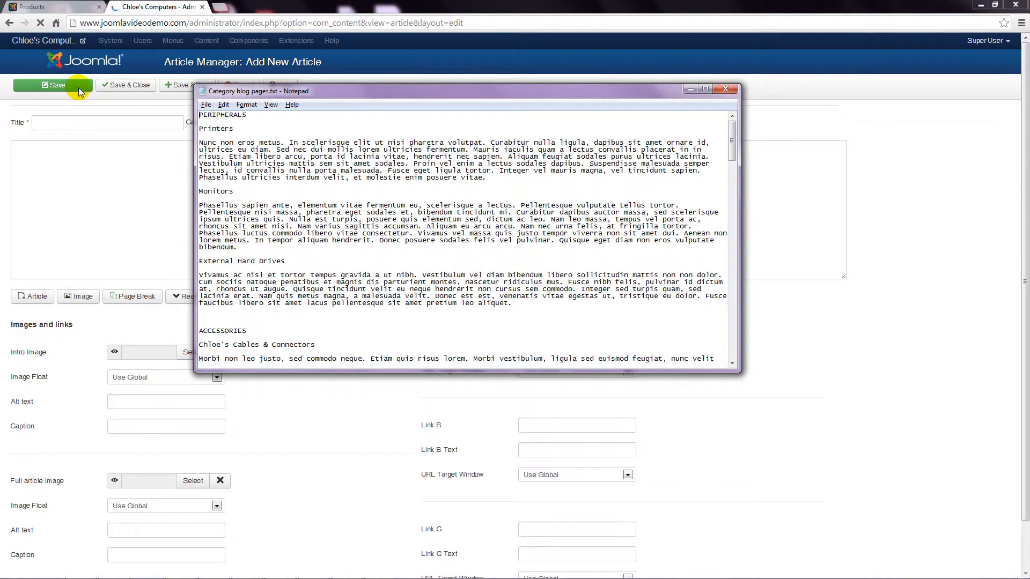
left_click_drag(487, 180, 202, 145)
key("ctrl+c")
- Fill in the article as "Printers" in the Peripherals category with the copied paragraph, then save it and start another
left_click(48, 143)
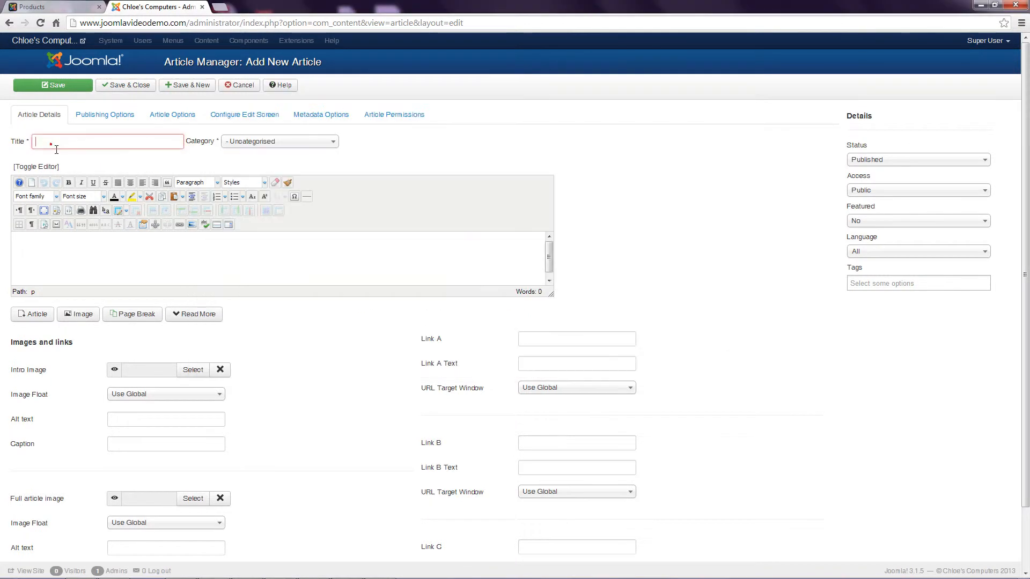
type("Printers")
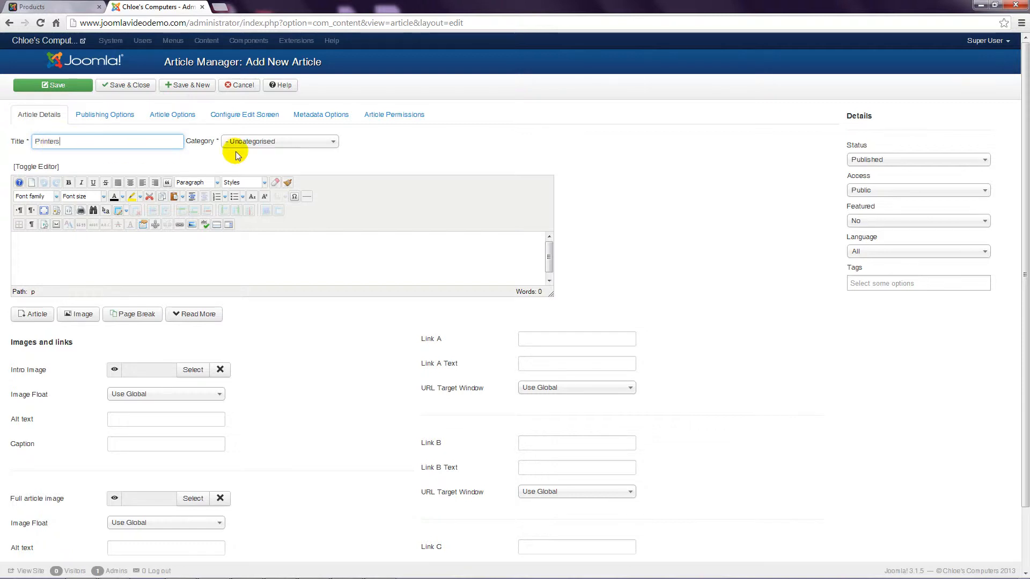
left_click(253, 142)
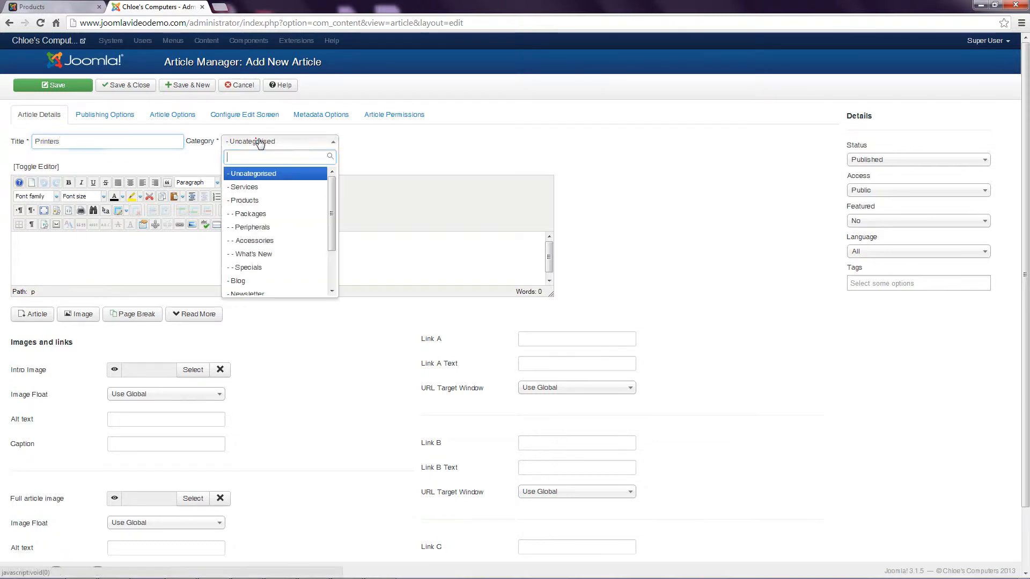
left_click(256, 227)
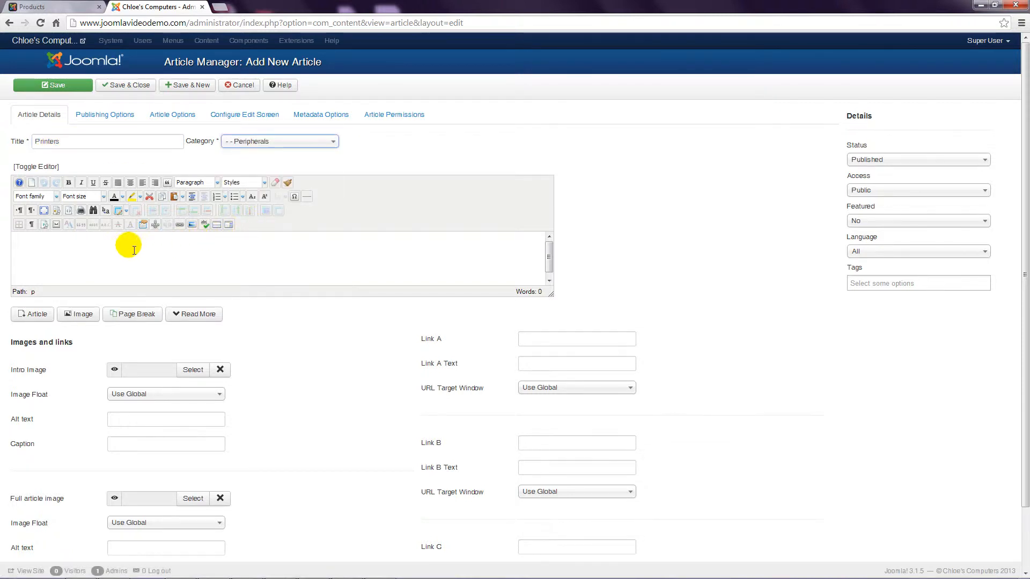
left_click(95, 257)
key("ctrl+v")
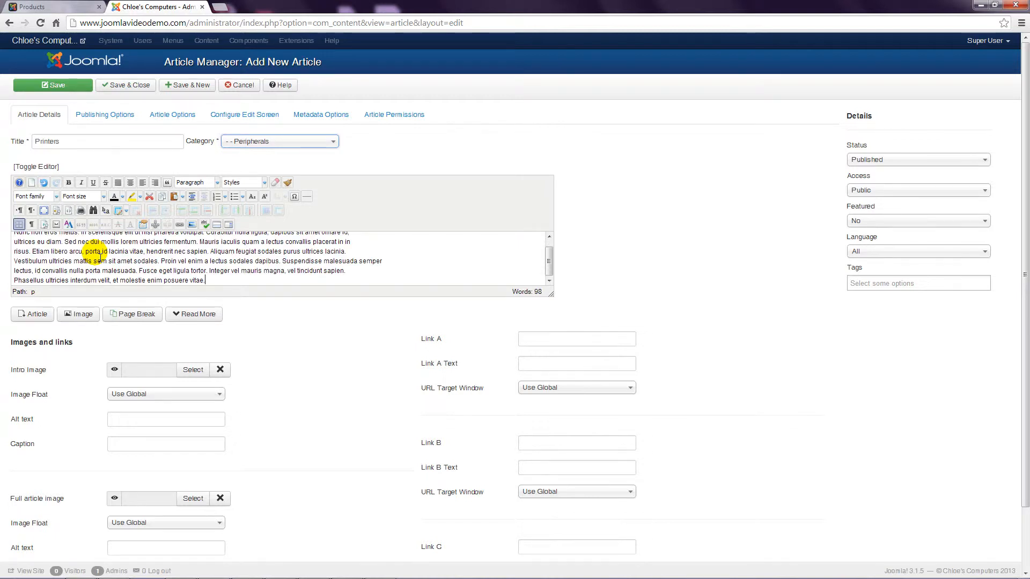
left_click(182, 86)
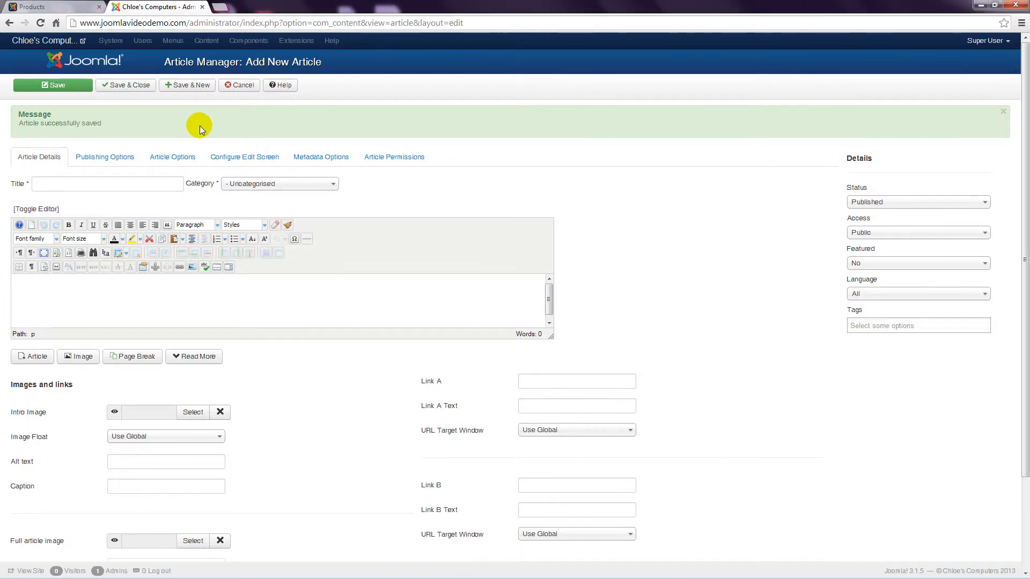
- Create a "Monitors" article in the Peripherals category using its paragraph from Category blog pages.txt, then save it and start another
key("alt+Tab")
left_click_drag(239, 247, 190, 212)
key("ctrl+c")
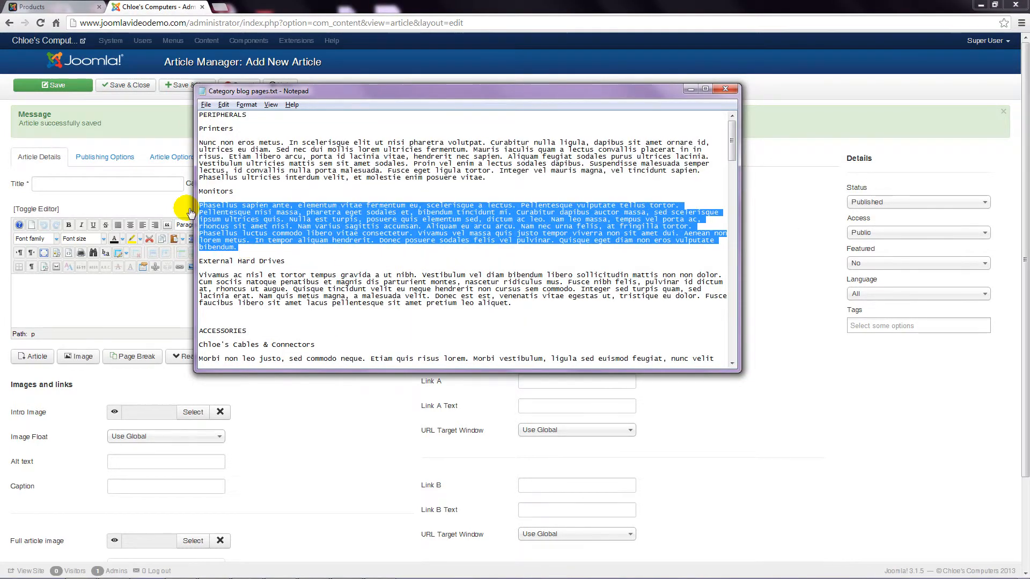
left_click(35, 185)
type("Monitors")
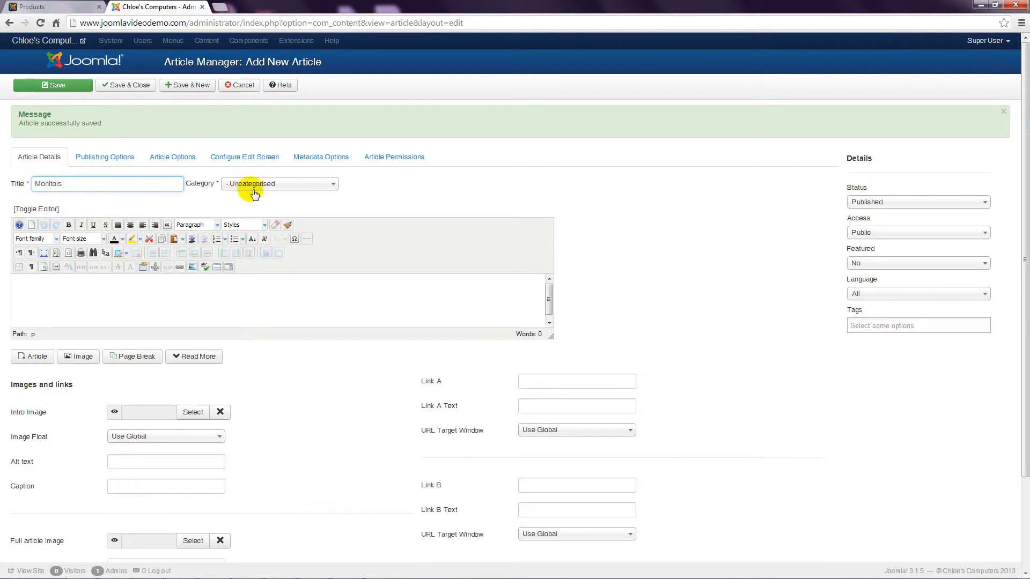
left_click(254, 194)
left_click(248, 268)
left_click(154, 294)
key("ctrl+v")
left_click(192, 86)
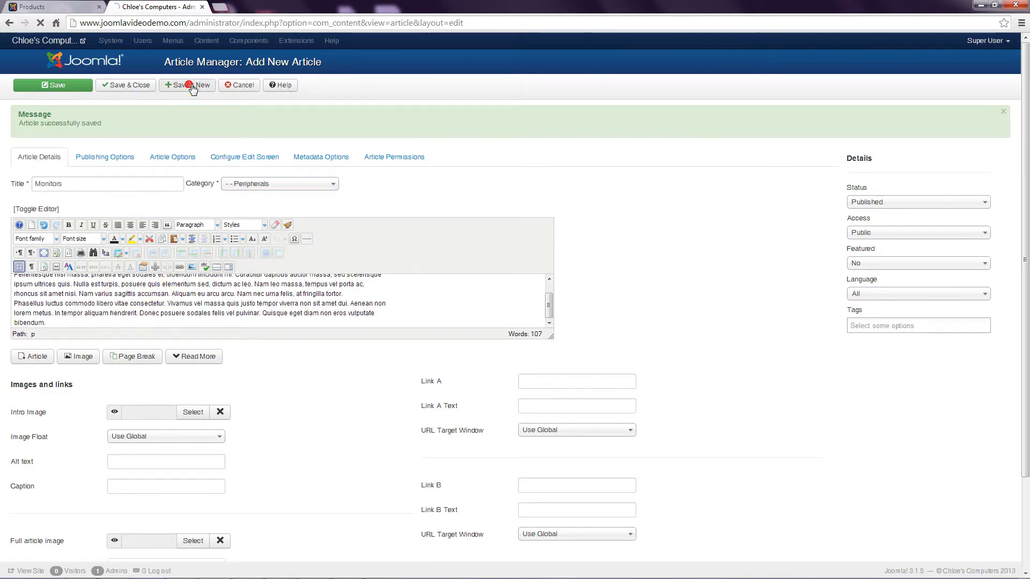
- Create an "External Hard Drives" article in the Peripherals category using its paragraph from Category blog pages.txt, then save and close it
key("alt+Tab")
left_click_drag(512, 303, 199, 274)
key("ctrl+c")
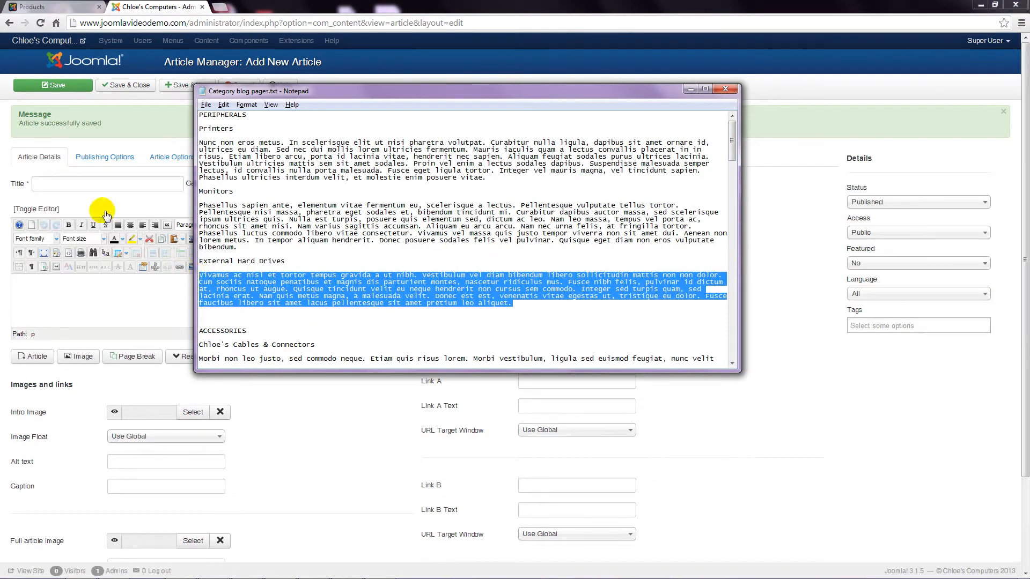
left_click(60, 184)
type("External Hard D")
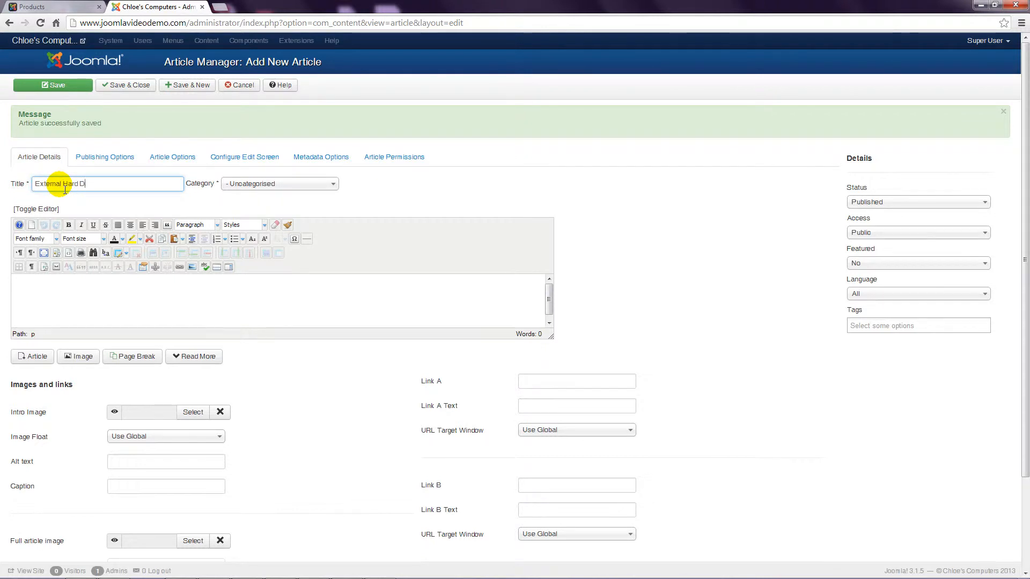
type("rives")
left_click(264, 184)
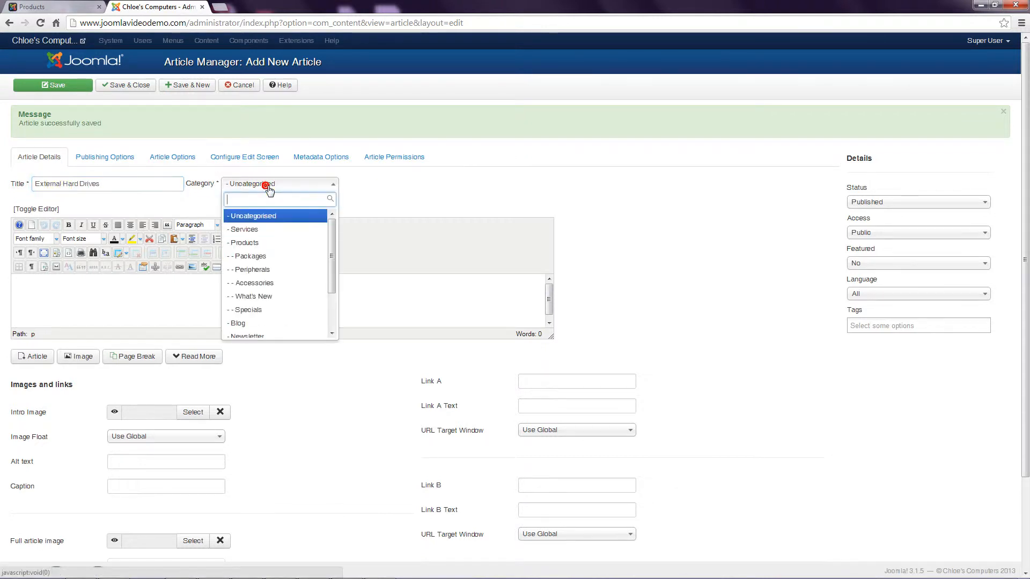
left_click(258, 269)
left_click(155, 290)
key("ctrl+v")
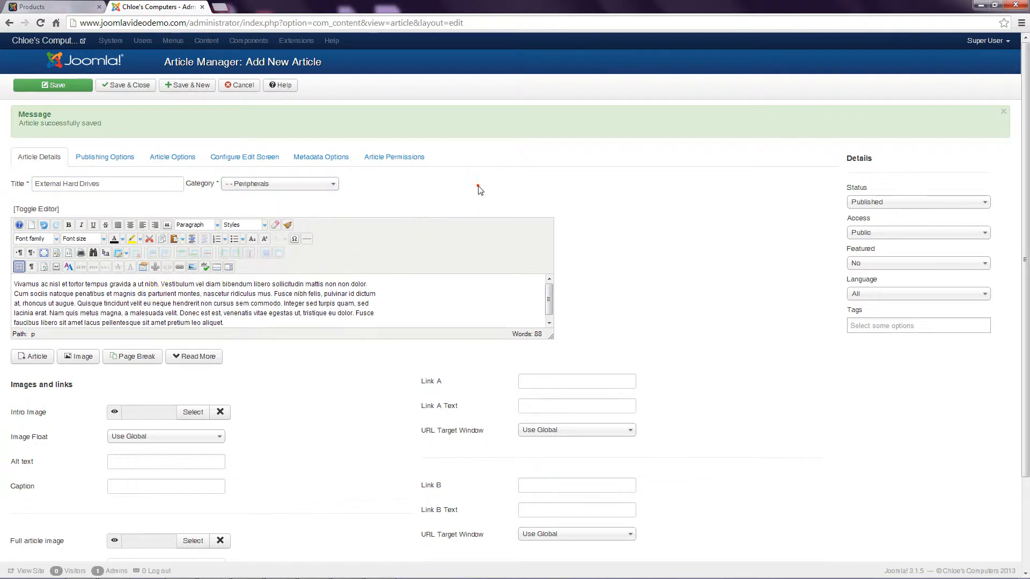
left_click(478, 186)
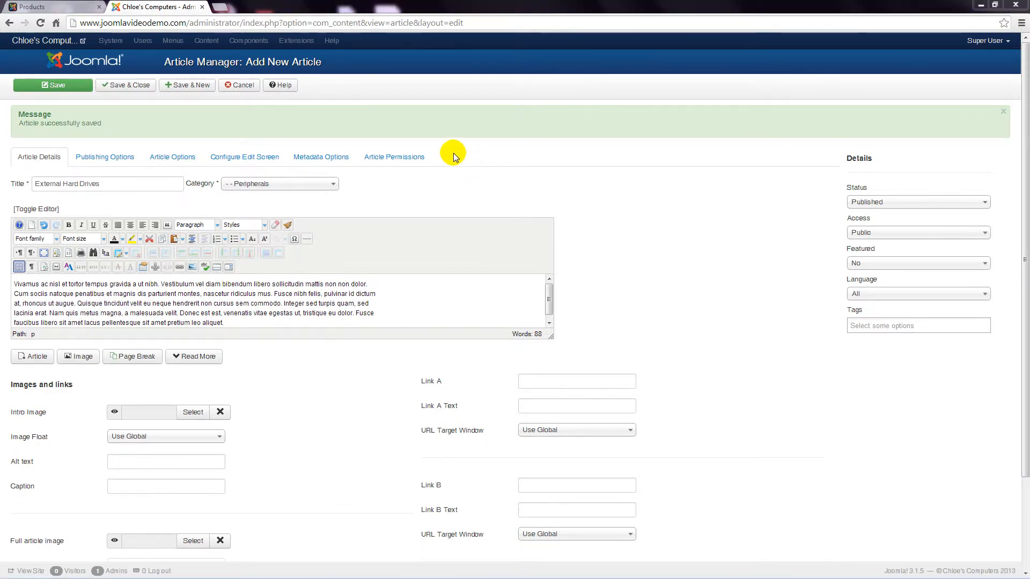
left_click(142, 87)
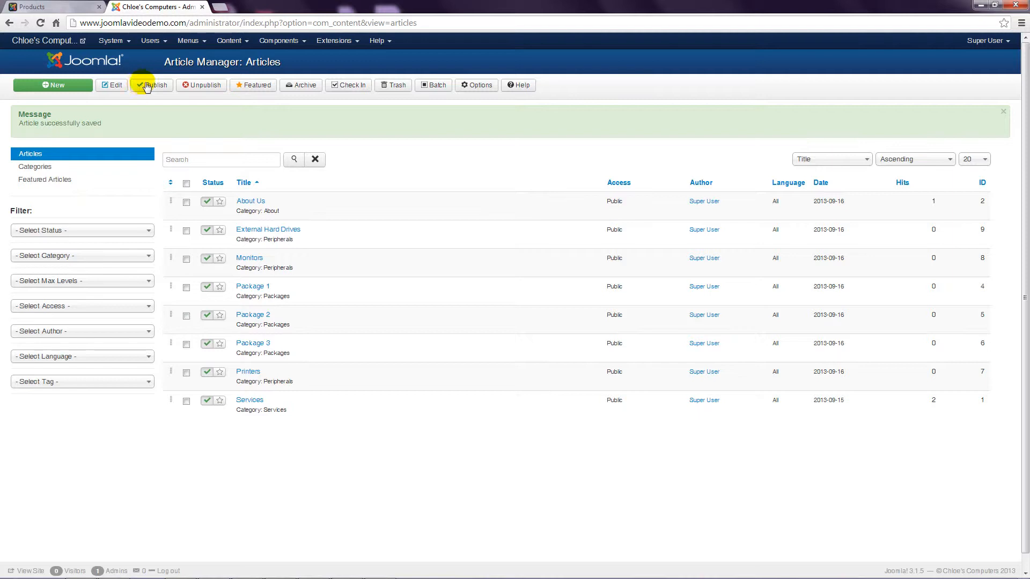
- Start a new Main Menu item of type Category Blog and choose the Peripherals category for it
left_click(191, 43)
mouse_move(197, 82)
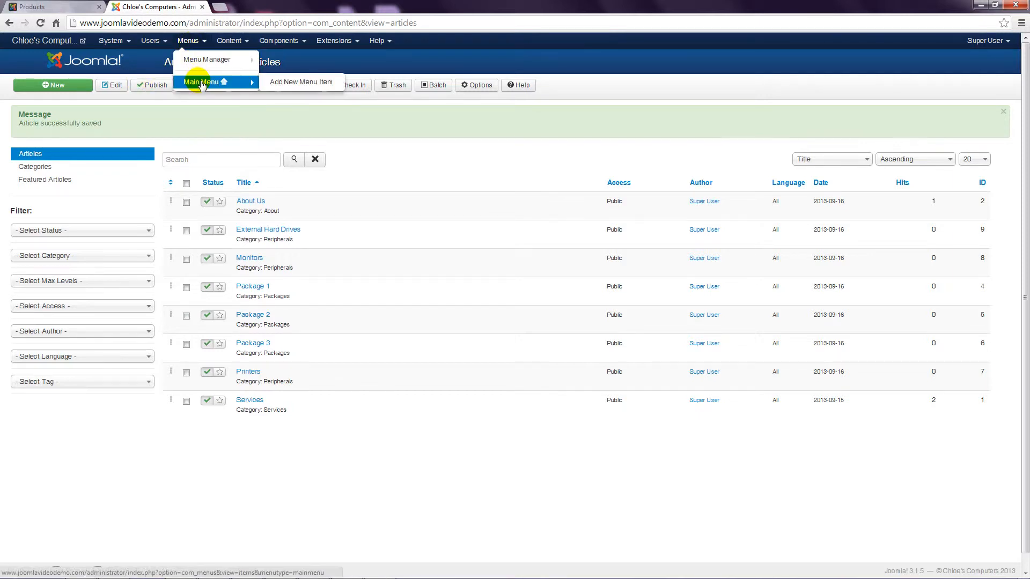
left_click(295, 83)
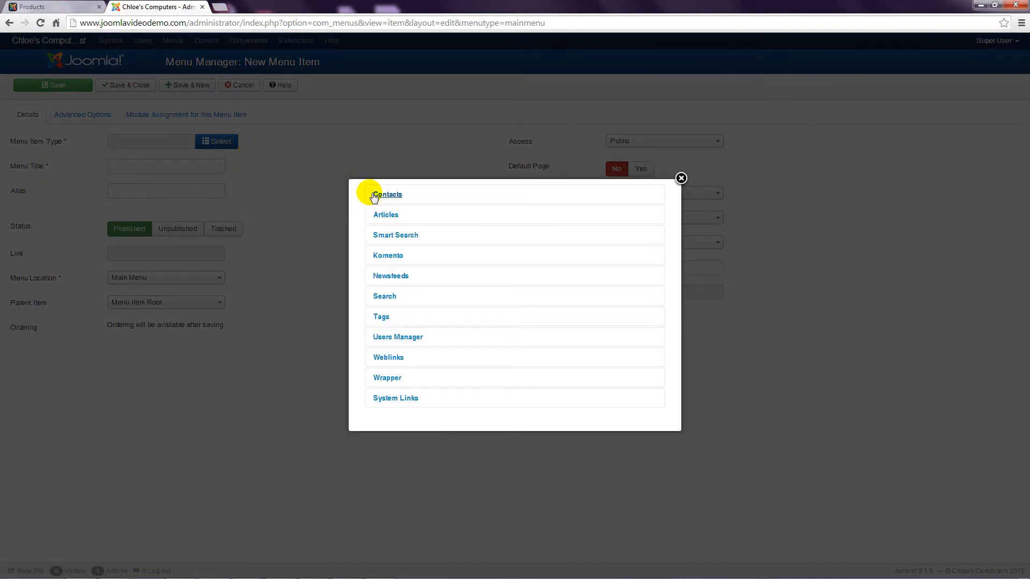
left_click(390, 215)
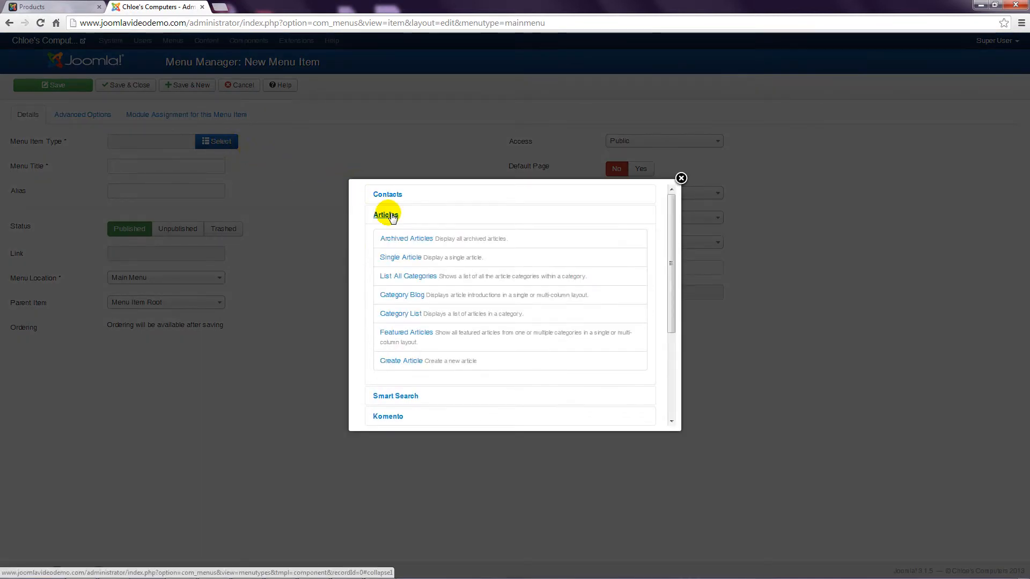
left_click(416, 295)
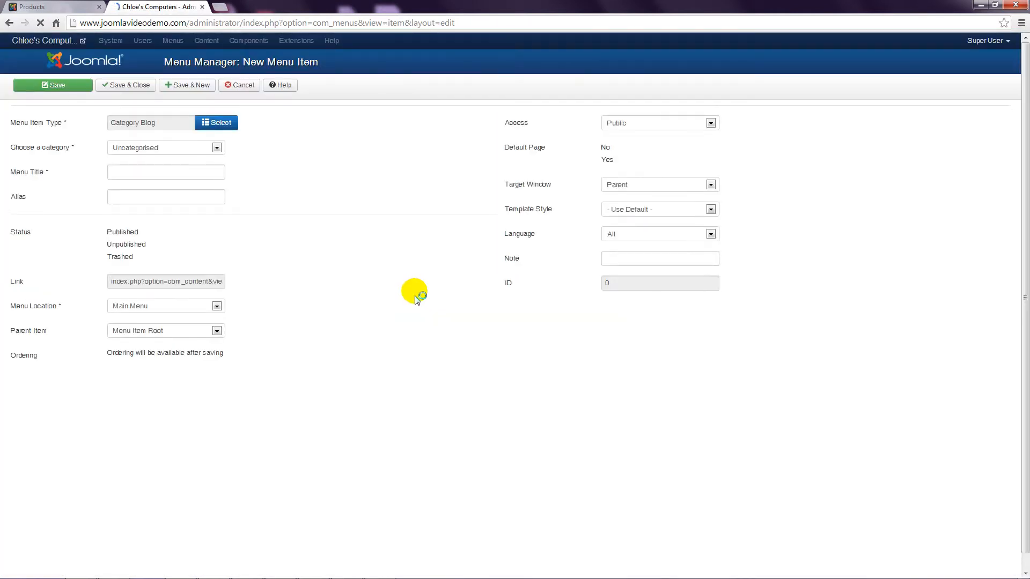
left_click(226, 167)
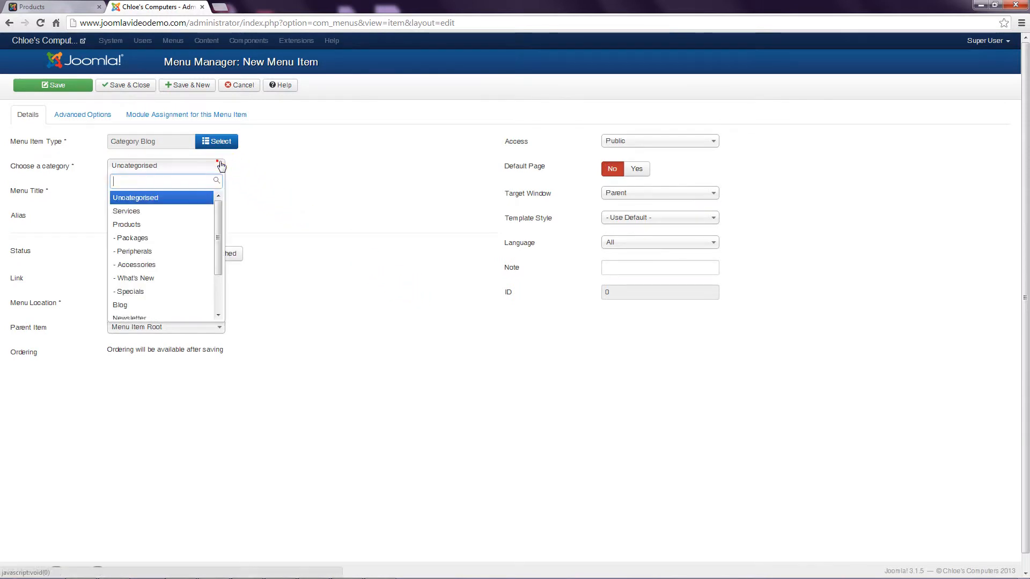
left_click(167, 257)
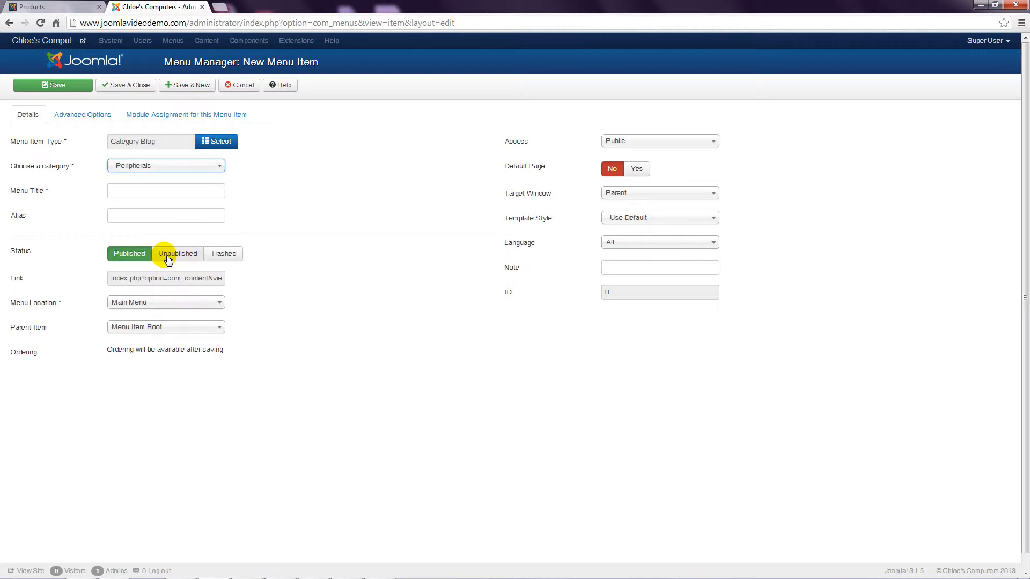
- Title the menu item "Peripherals", set its parent item to Products, then save and close it
left_click(135, 194)
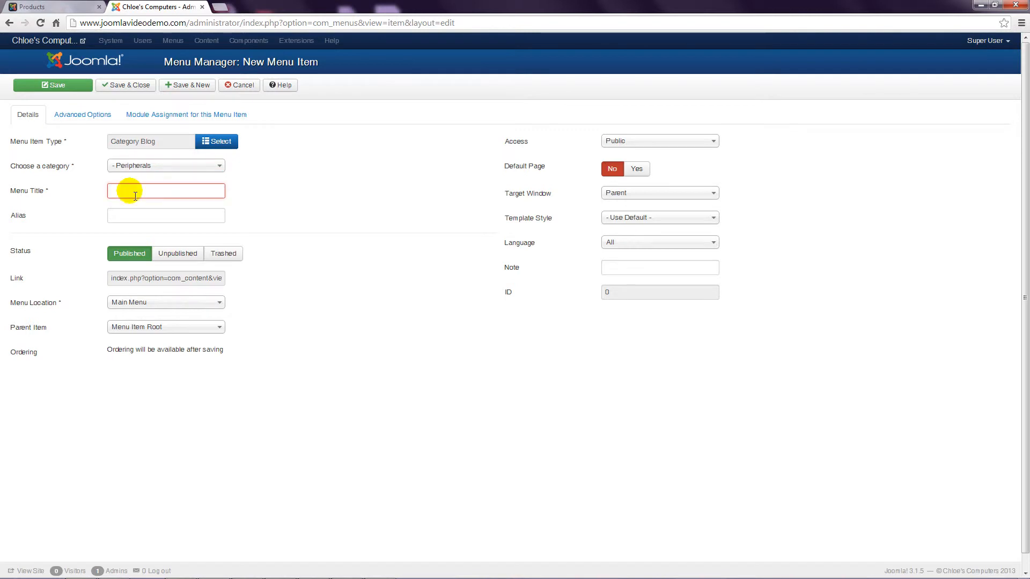
type("Per")
key("Down")
key("Return")
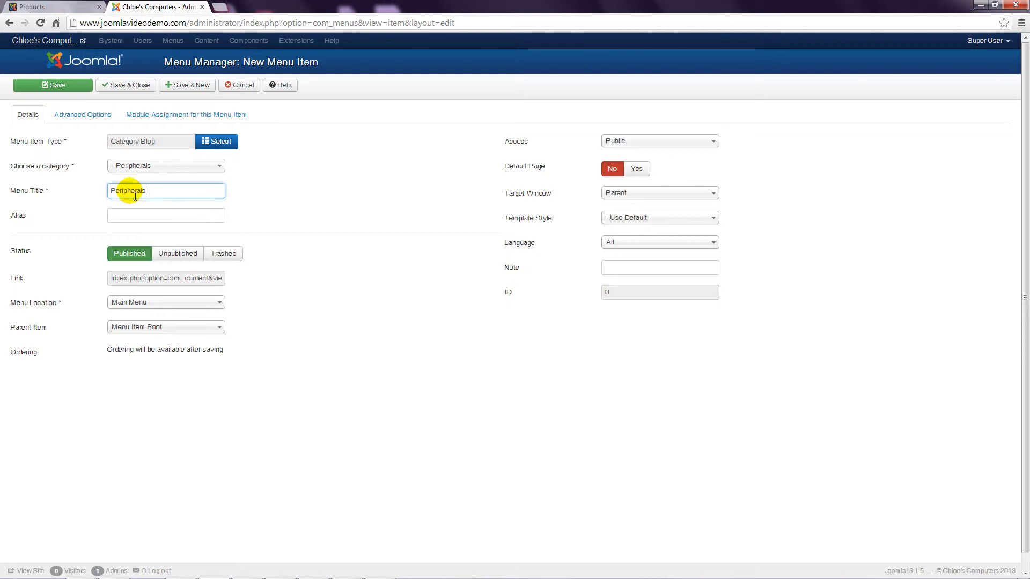
left_click(140, 329)
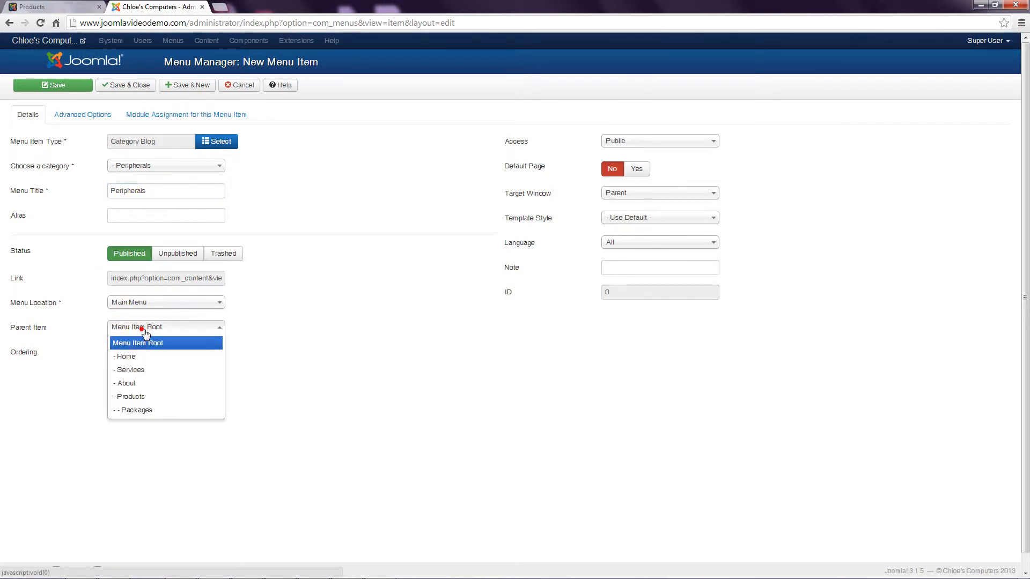
left_click(141, 395)
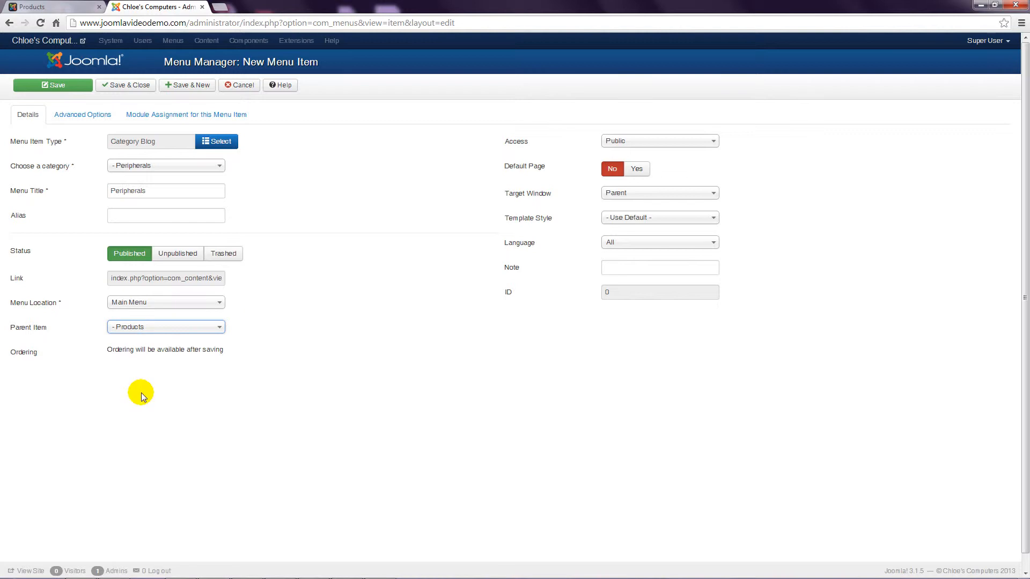
left_click(147, 86)
- Go to the public site's home page and view the Peripherals page under Products
left_click(72, 7)
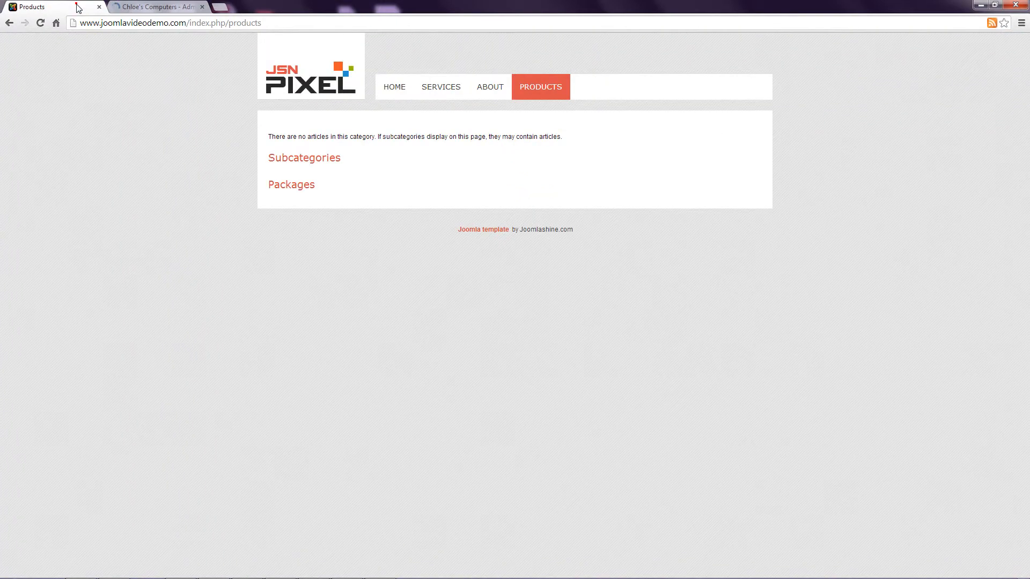
left_click(317, 71)
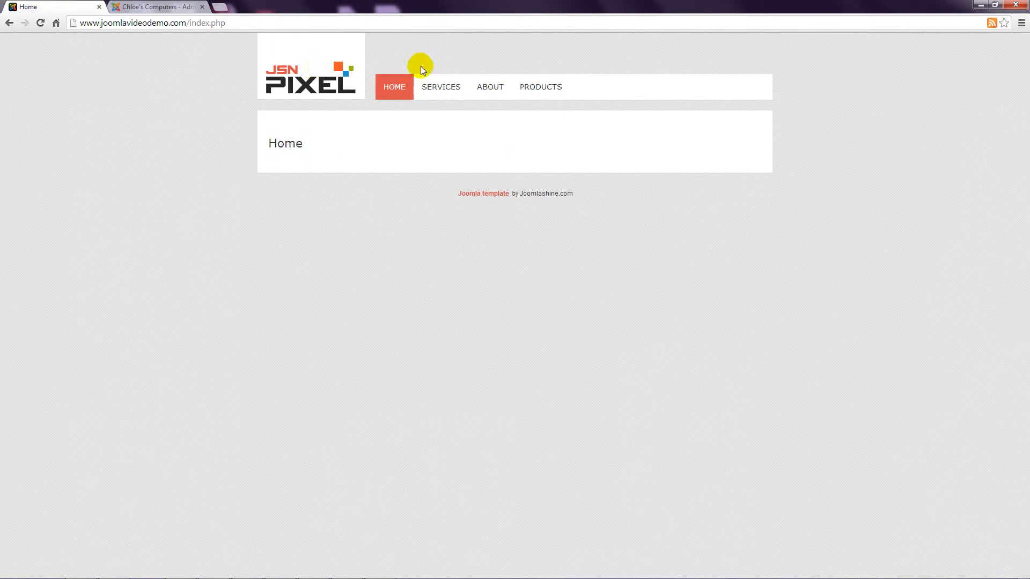
mouse_move(542, 87)
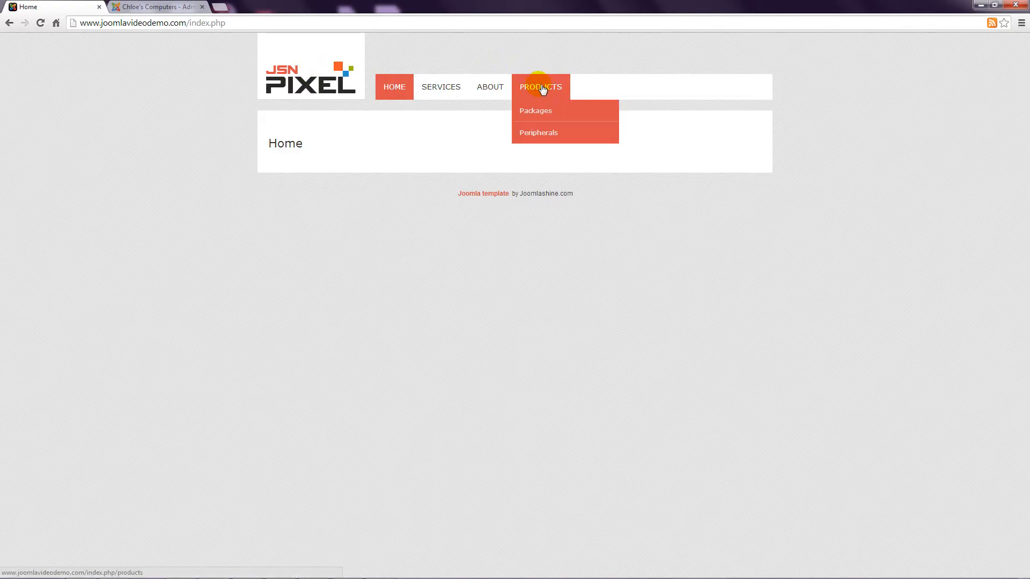
left_click(536, 135)
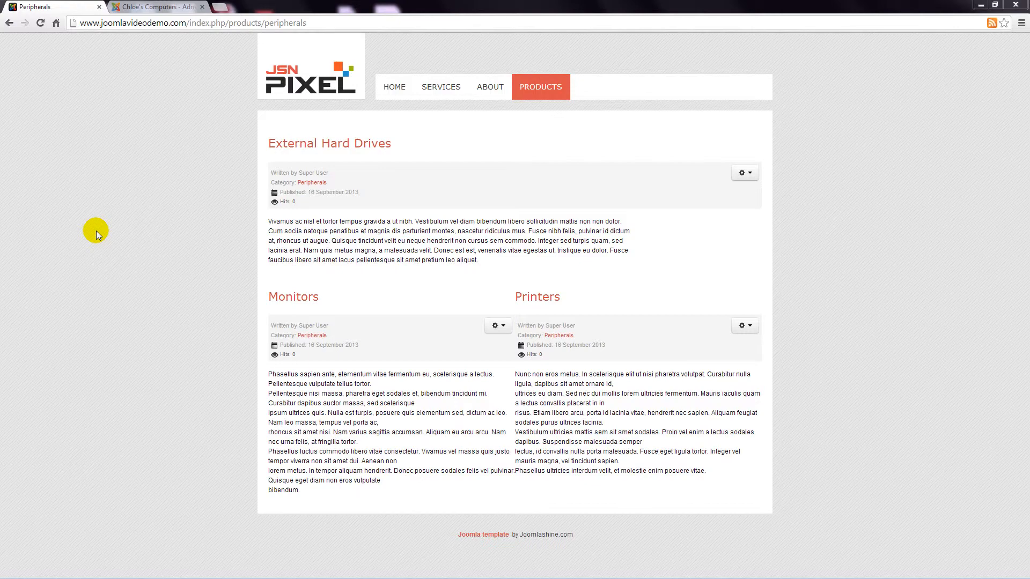
- Start a new article in the administrator site and copy the Chloe's Cables & Connectors paragraph from Category blog pages.txt
left_click(165, 6)
left_click(227, 40)
mouse_move(248, 60)
left_click(321, 61)
key("alt+Tab")
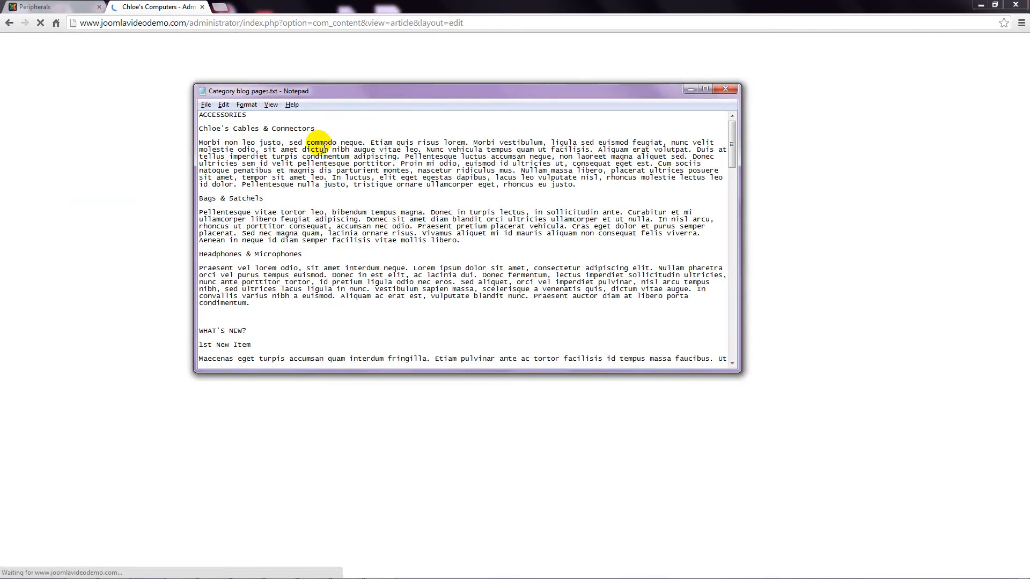
left_click_drag(576, 184, 199, 141)
- Fill in the article as "Chloe's Cables and Connectors" in the Accessories category with the copied paragraph, then save it and start another
left_click(43, 142)
type("Chloe's Cables and Connectors")
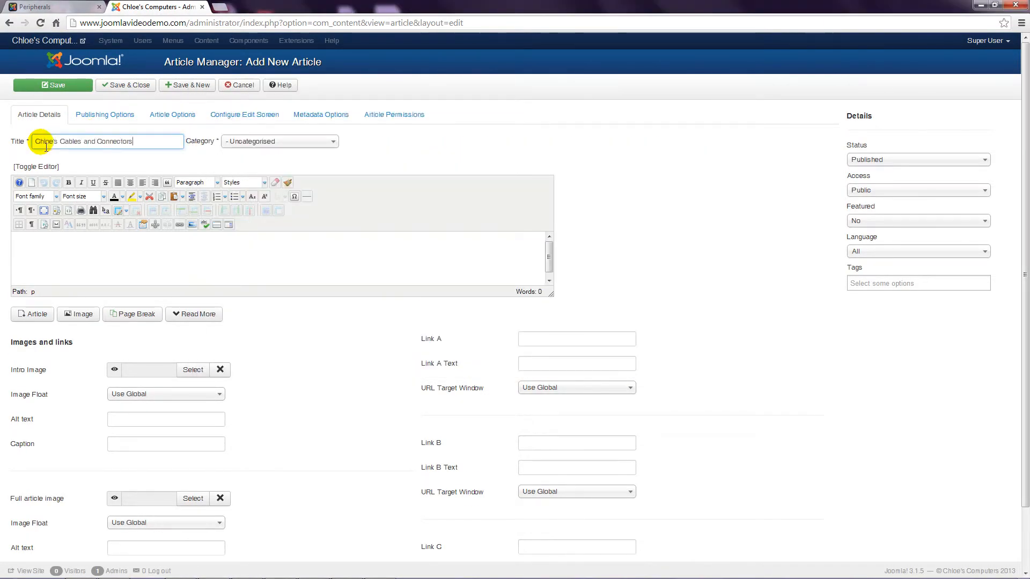
left_click(279, 141)
left_click(259, 198)
left_click(91, 248)
key("ctrl+v")
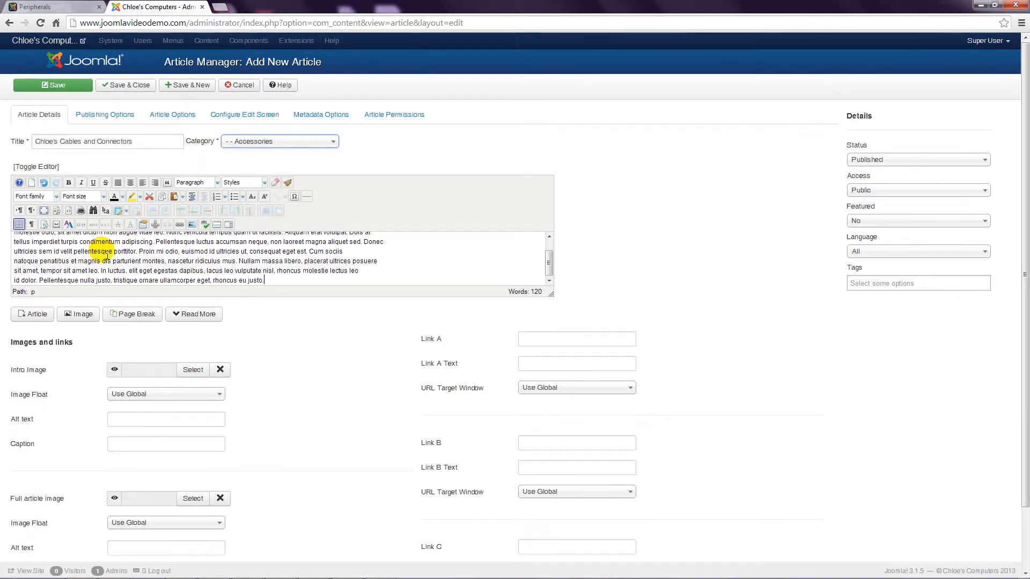
left_click(184, 86)
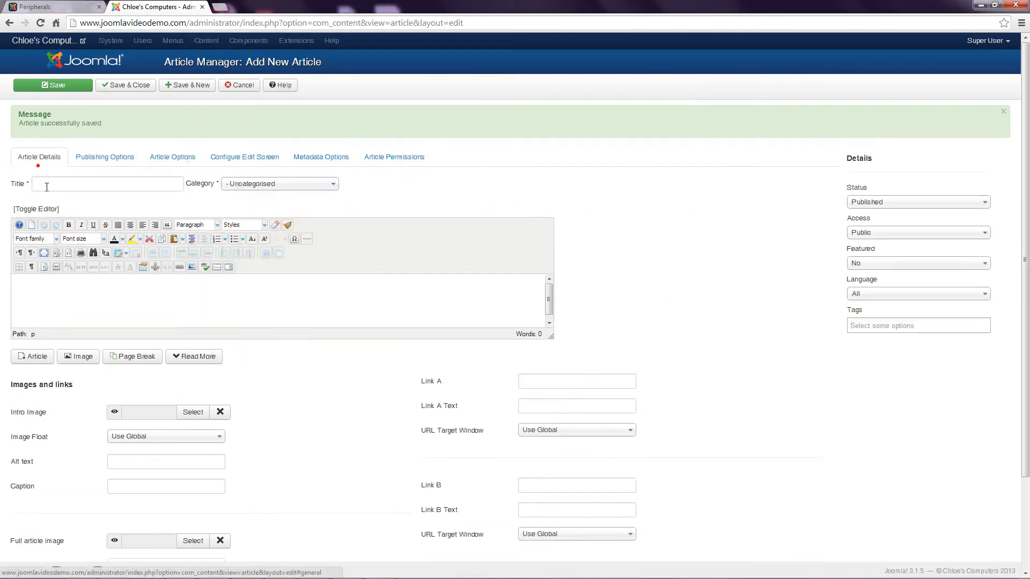
- Create a "Bags & Satchels" article in the Accessories category with its paragraph from Category blog pages.txt, then save it and start another
left_click(45, 186)
type("Bags ")
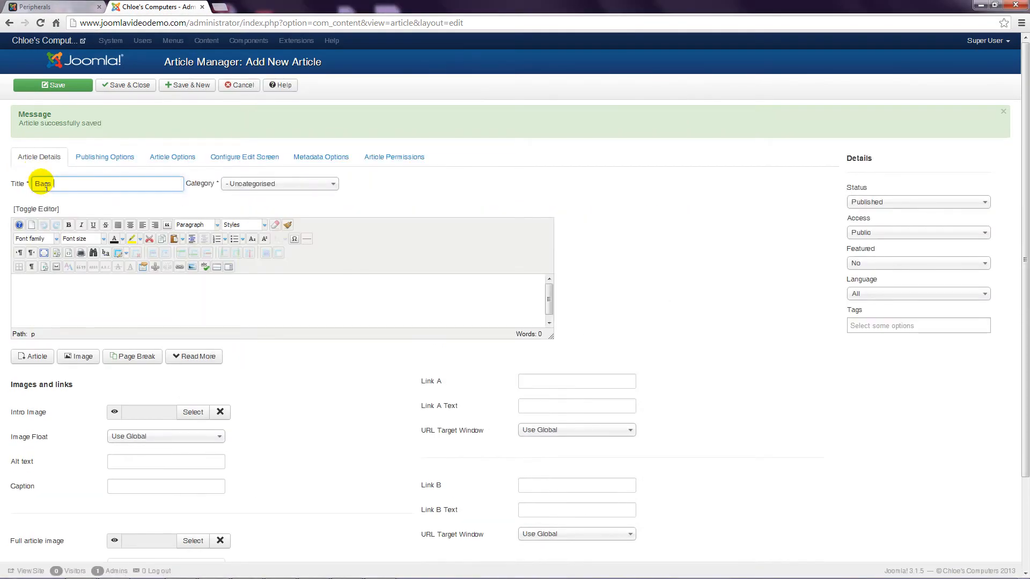
type("& Satchels")
left_click(296, 185)
left_click(259, 283)
left_click(113, 290)
type("Pellentesque vitae tortor leo, bibendum tempus magna. Donec in turpis lectus, in sollicitudin ante. Curabitur et mi ullamcorper libero feugiat adipiscing. Donec sit amet diam blandit orci ultricies ullamcorper et ut nulla. In nisl arcu, rhoncus ut porttitor consequat, accumsan nec odio. Praesent pretium placerat vehicula. Cras eget dolor et purus semper placerat. Sed nec magna quam, lacinia ornare risus. Vivamus aliquet mi id mauris aliquam non consequat felis viverra. Aenean in neque id diam semper facilisis vitae mollis libero.")
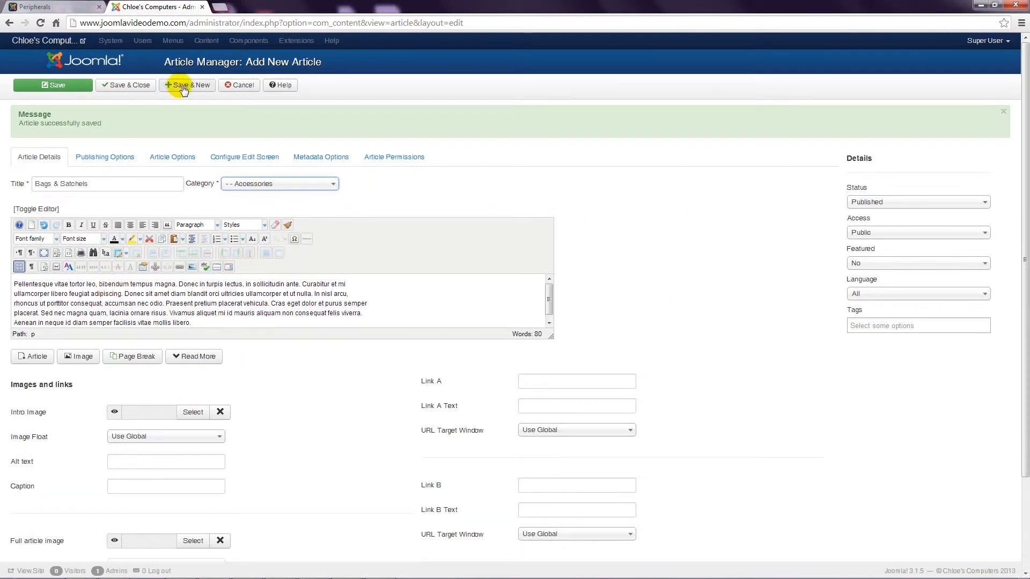
left_click(184, 86)
- Create a "Headphones & Microphones" article in the Accessories category using its paragraph from Category blog pages.txt, then save it and start another
key("alt+Tab")
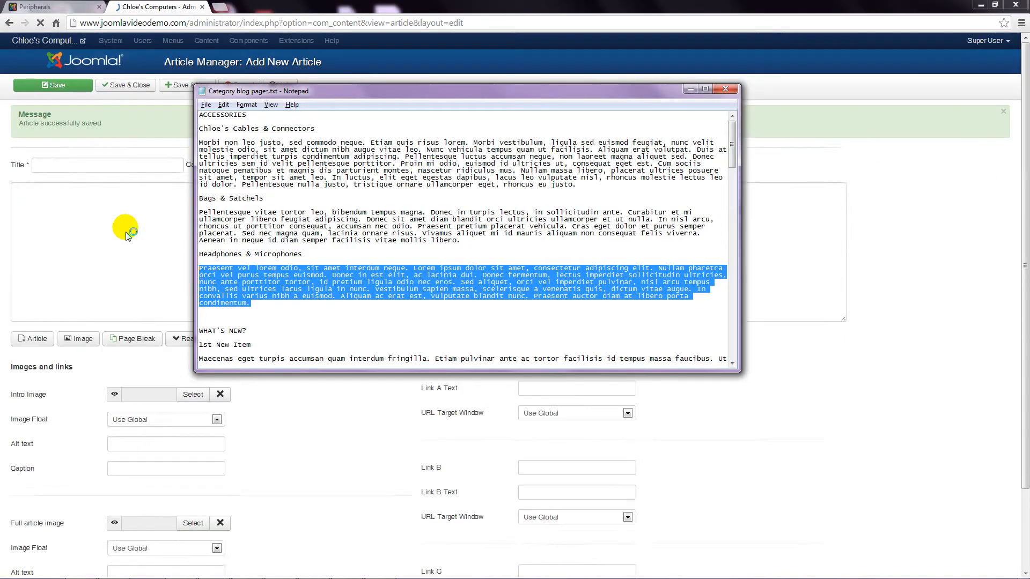
left_click(42, 184)
type("Headphones ")
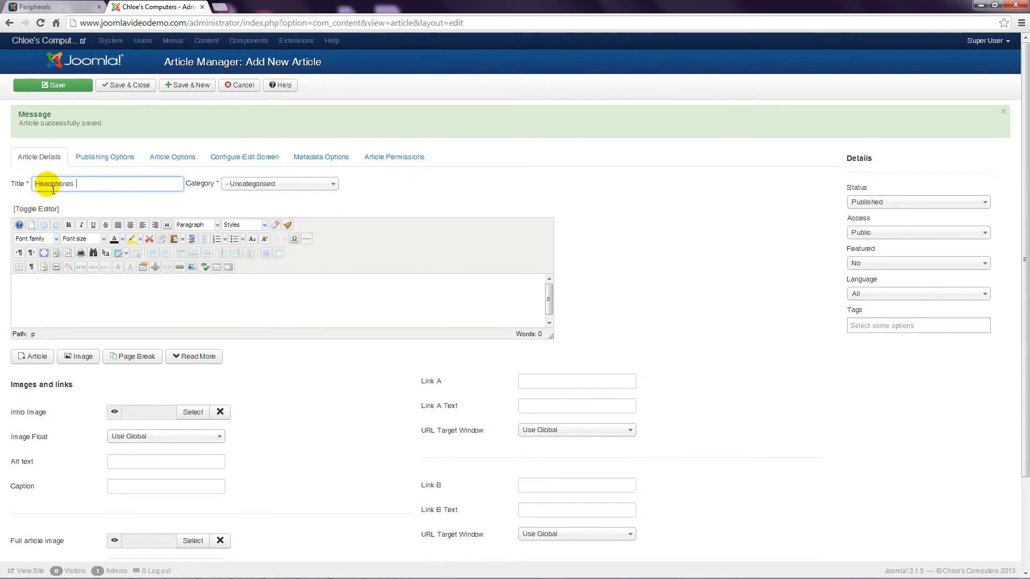
type("& Microphones")
left_click(231, 184)
left_click(259, 282)
left_click(163, 298)
type("Praesent vel lorem odio, sit amet interdum neque. Lorem ipsum dolor sit amet, consectetur adipiscing elit. Nullam pharetra orci vel purus tempus euismod. Donec in est elit, ac lacinia dui. Donec fermentum, lectus imperdiet sollicitudin ultricies, nunc ante porttitor tortor, id pretium ligula odio nec eros. Sed aliquet, orci vel imperdiet pulvinar, nisl arcu tempus nibh, sed ultrices lacus ligula in nunc. Vestibulum sapien massa, scelerisque a venenatis quis, dictum vitae augue. In convallis varius nibh a euismod. Aliquam ac erat est, vulputate blandit nunc. Praesent auctor diam at libero porta condimentum.")
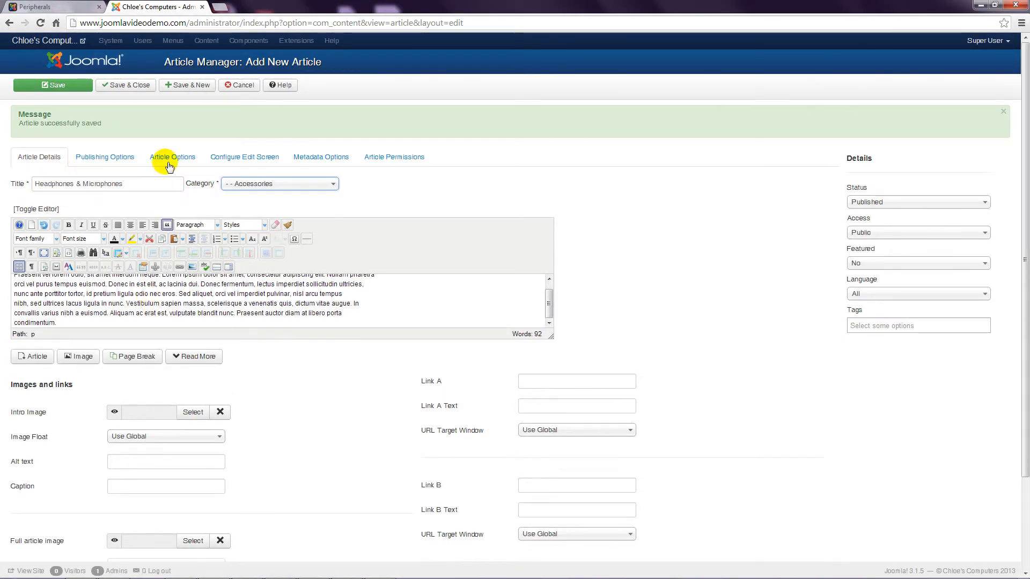
left_click(188, 85)
- Create a "1st New Item" article in the What's New category using its paragraph from Category blog pages.txt, then save it and start another
key("alt+Tab")
scroll(298, 265, "down", 5)
left_click_drag(496, 270, 201, 256)
left_click(64, 188)
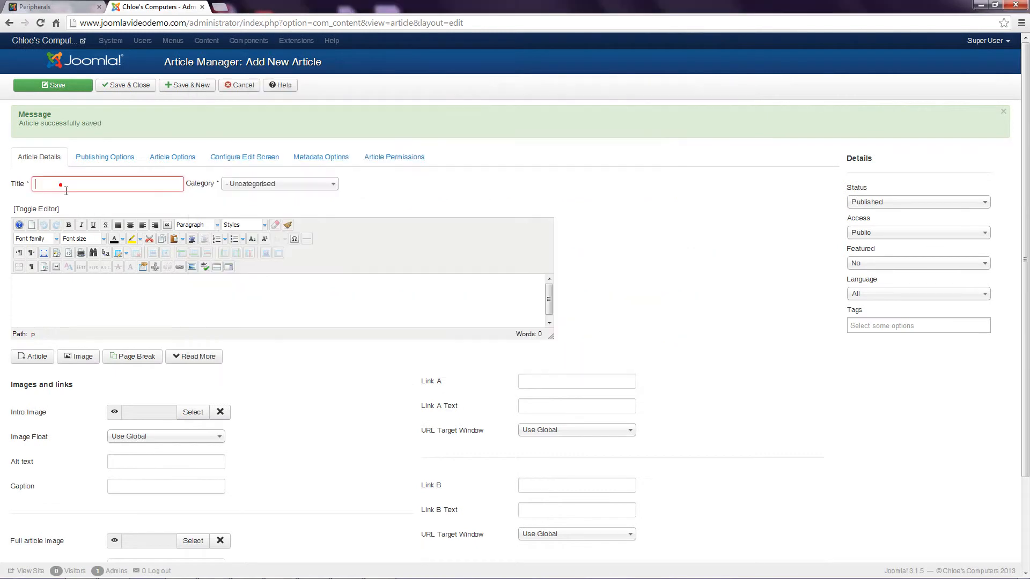
type("1st New Item")
left_click(243, 186)
left_click(250, 297)
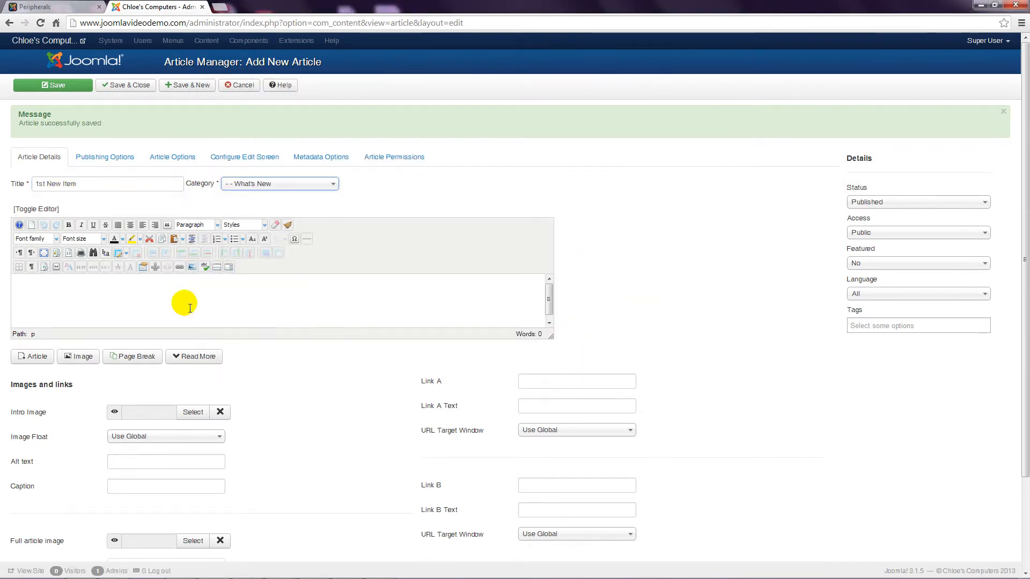
left_click(186, 306)
type("Maecenas eget turpis accumsan quam interdum fringilla. Etiam pulvinar ante ac tortor facilisis id tempus massa faucibus. Ut dapibus laoreet leo, ac aliquet mauris interdum eget. Morbi blandit rutrum arcu a porttitor. Nam at tortor velit. Curabitur vel tincidunt neque. Curabitur imperdiet leo non massa dictum cursus.")
left_click(189, 88)
- Create a "2nd New Item" article in the What's New category using its paragraph from Category blog pages.txt, then save it and start another
key("alt+Tab")
left_click_drag(328, 276, 199, 254)
key("alt+Tab")
left_click(42, 184)
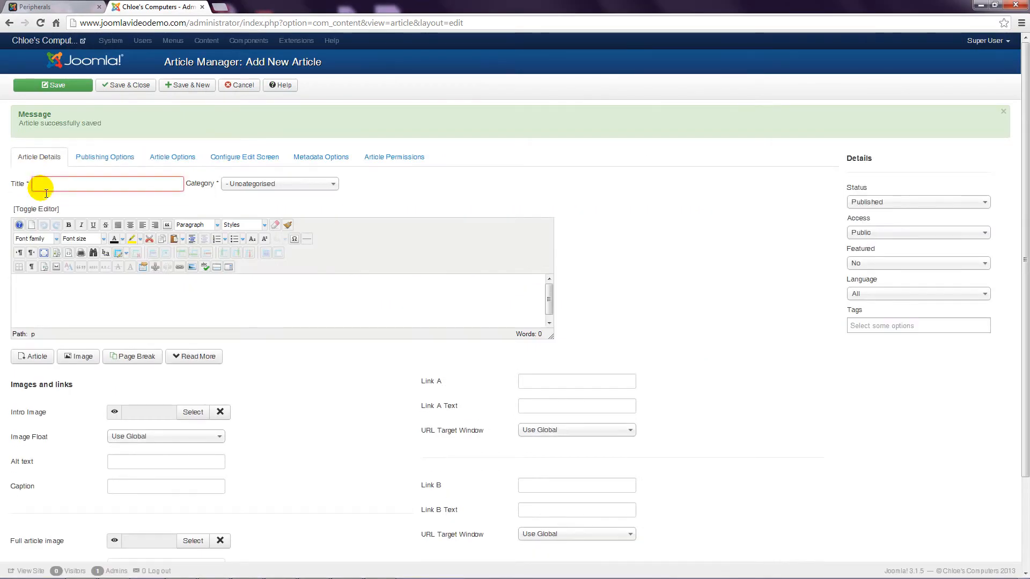
type("2nd New Item")
left_click(257, 185)
left_click(252, 297)
left_click(176, 300)
key("ctrl+v")
left_click(188, 87)
- Create a "3rd New Item" article in the What's New category using its paragraph from Category blog pages.txt, then save it and start another
key("alt+Tab")
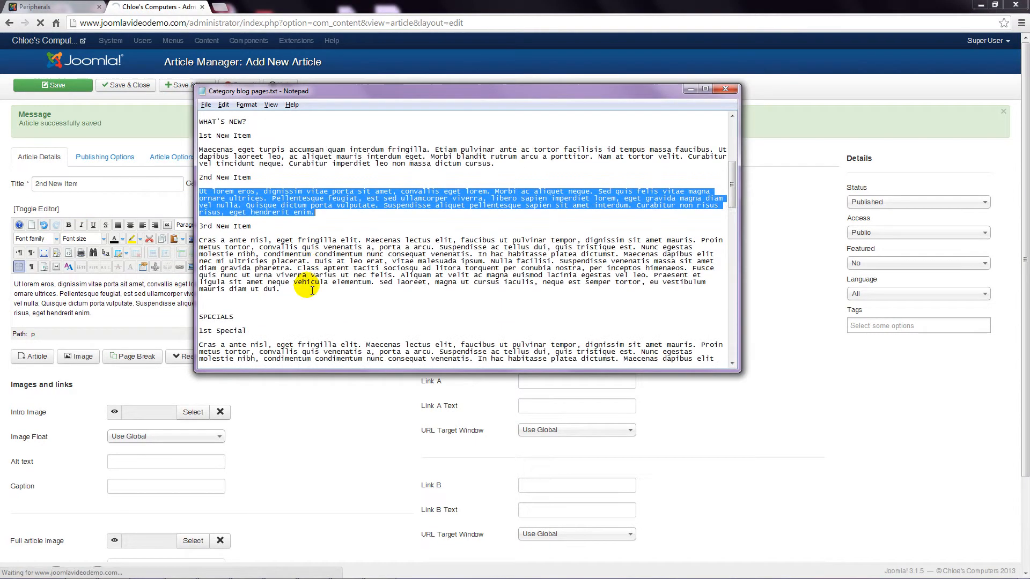
left_click_drag(302, 290, 190, 238)
left_click(46, 187)
type("3rd New Item")
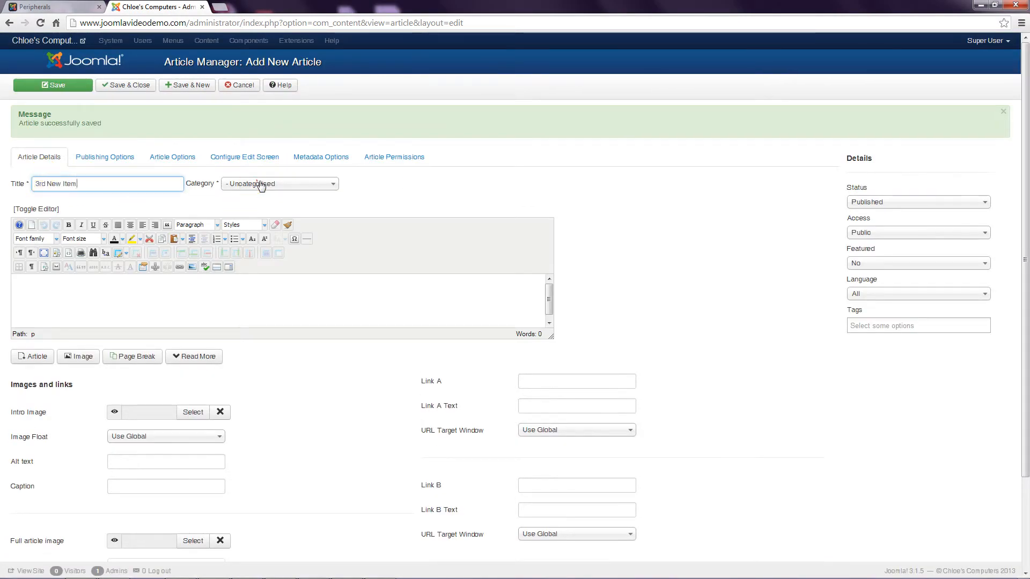
left_click(257, 184)
left_click(252, 296)
left_click(145, 295)
key("ctrl+v")
left_click(190, 86)
- Create a "1st Special" article in the Specials category using its paragraph from Category blog pages.txt, then save it and start another
key("alt+Tab")
scroll(376, 241, "down", 3)
left_click_drag(322, 297, 190, 236)
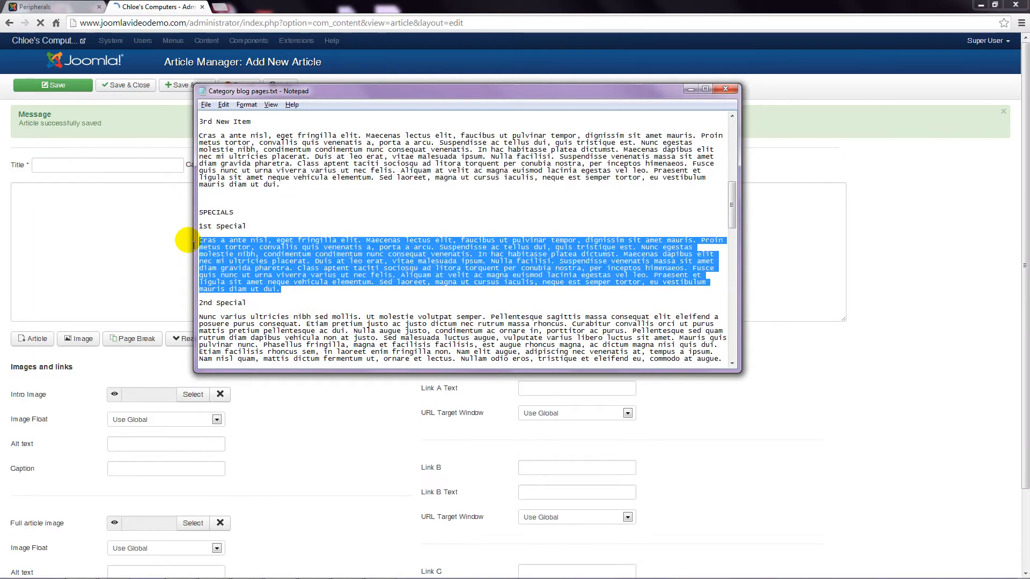
key("alt+Tab")
left_click(46, 185)
type("1st Special")
left_click(279, 183)
left_click(266, 290)
left_click(259, 288)
key("ctrl+v")
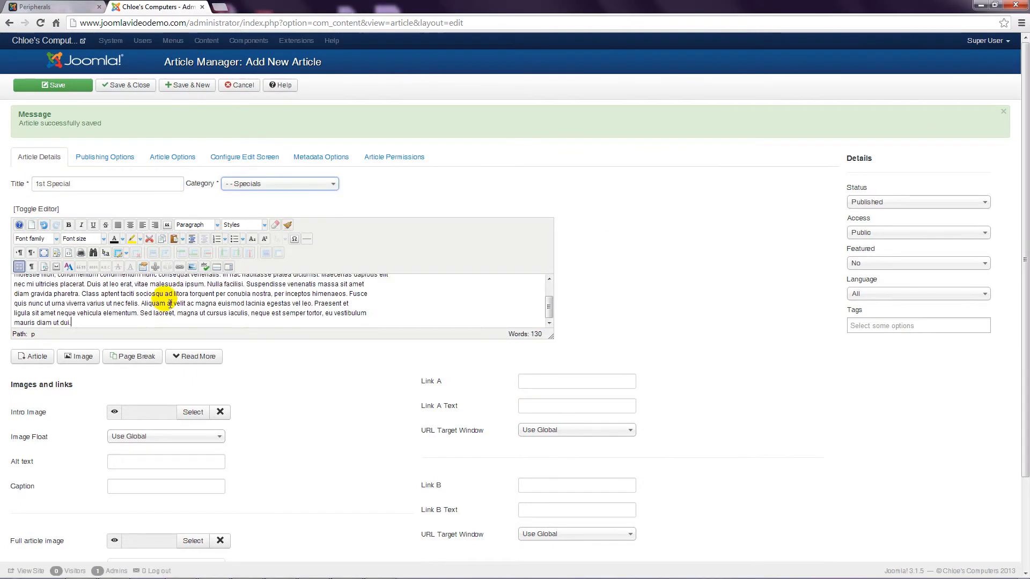
left_click(188, 85)
- Create a "2nd Special" article in the Specials category using its paragraph from Category blog pages.txt, then save it and start another
key("alt+Tab")
left_click_drag(294, 310, 192, 259)
key("alt+Tab")
left_click(47, 185)
type("2nd Sp")
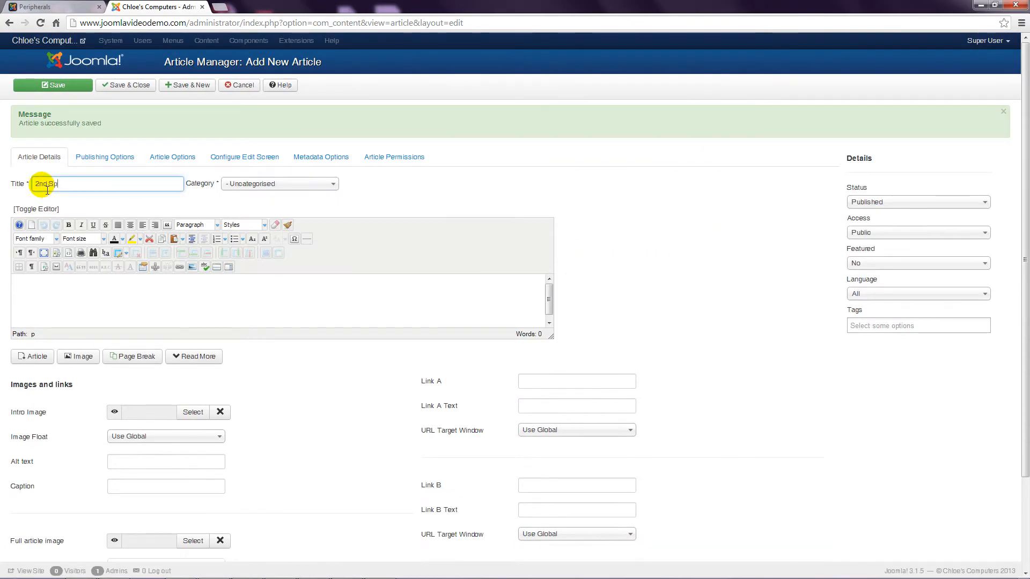
type("ecial")
left_click(279, 183)
left_click(267, 269)
key("ctrl+v")
left_click(187, 85)
- Create a "3rd Special" article using its paragraph from Category blog pages.txt, then save and close it
key("alt+Tab")
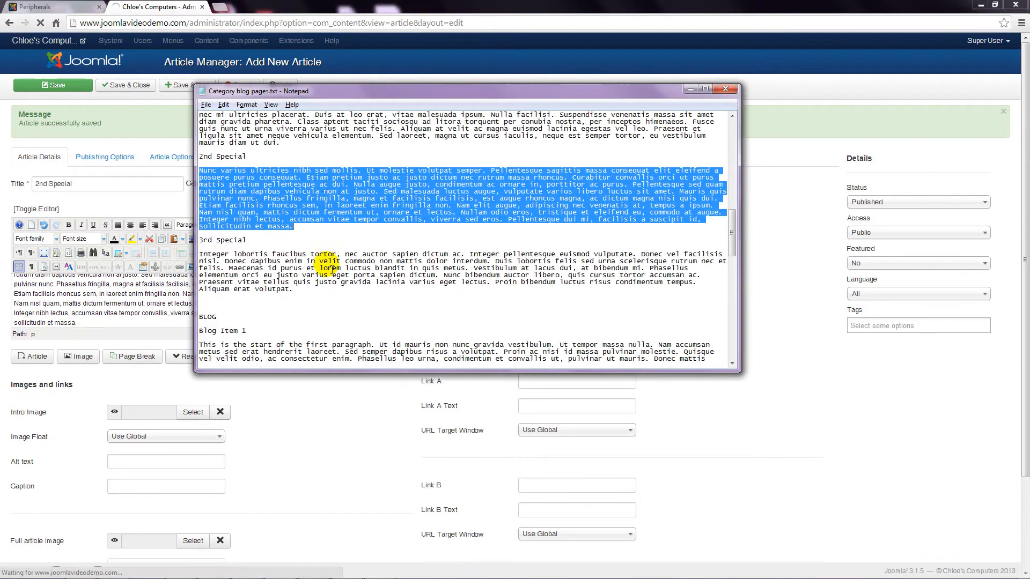
left_click_drag(294, 290, 191, 255)
left_click(45, 184)
type("3rd")
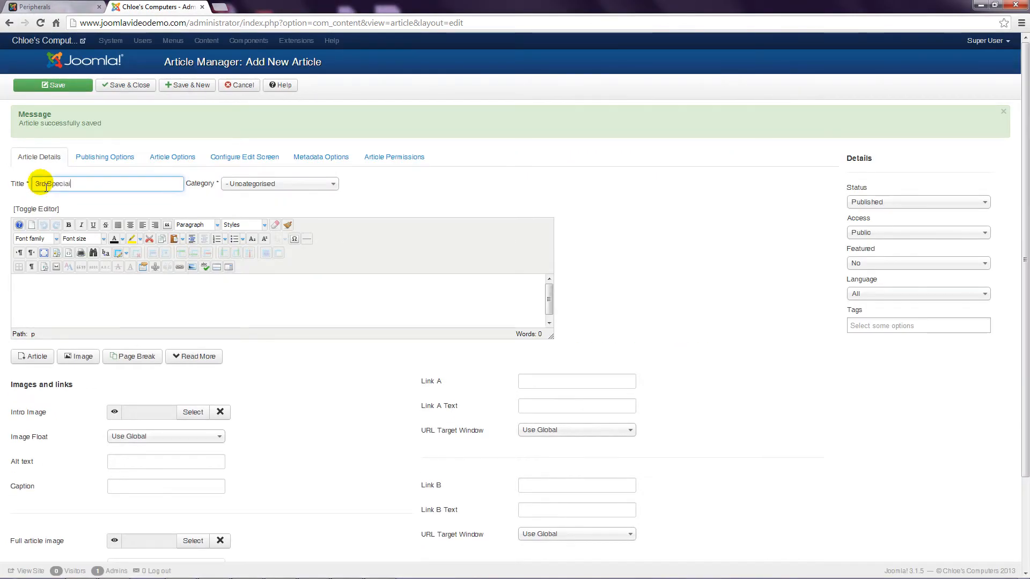
type(" Special")
left_click(209, 303)
key("ctrl+v")
left_click(123, 84)
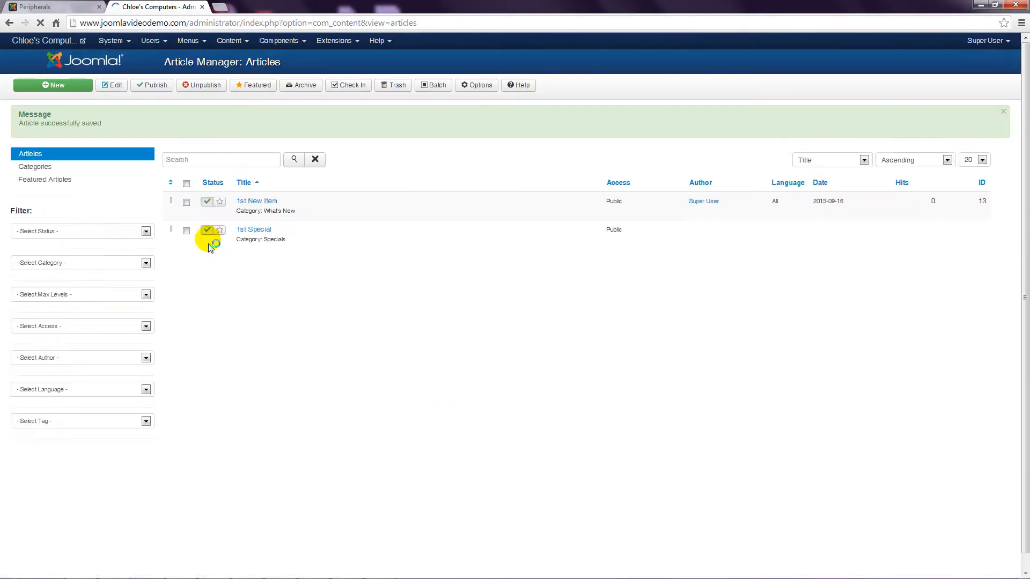
- Create an Accessories item in the Main Menu as a Category Blog of the Accessories category under Products, then save it and start another
left_click(192, 40)
left_click(223, 75)
left_click(216, 141)
left_click(386, 216)
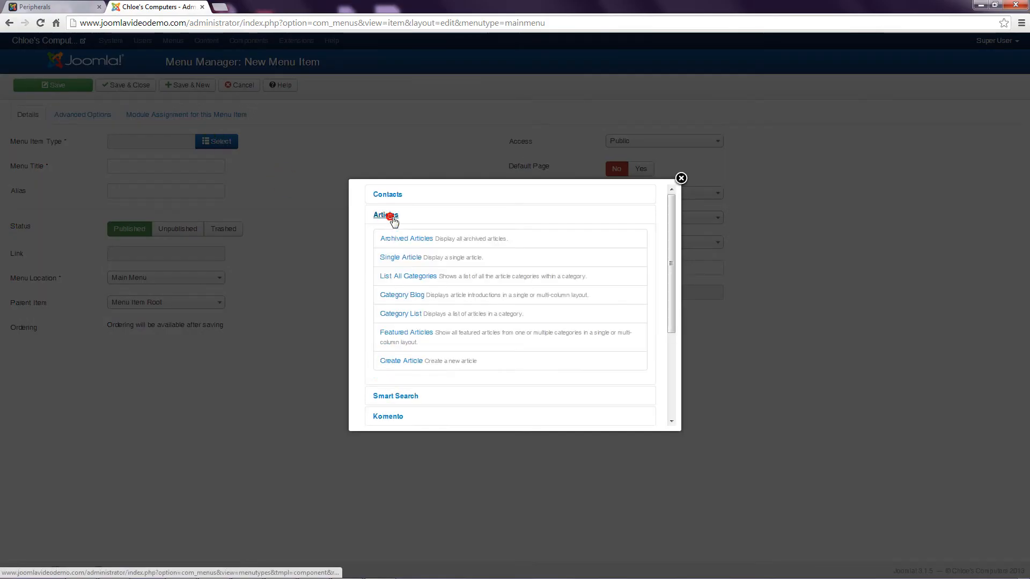
left_click(402, 295)
left_click(166, 165)
left_click(179, 263)
left_click(118, 190)
type("Acc")
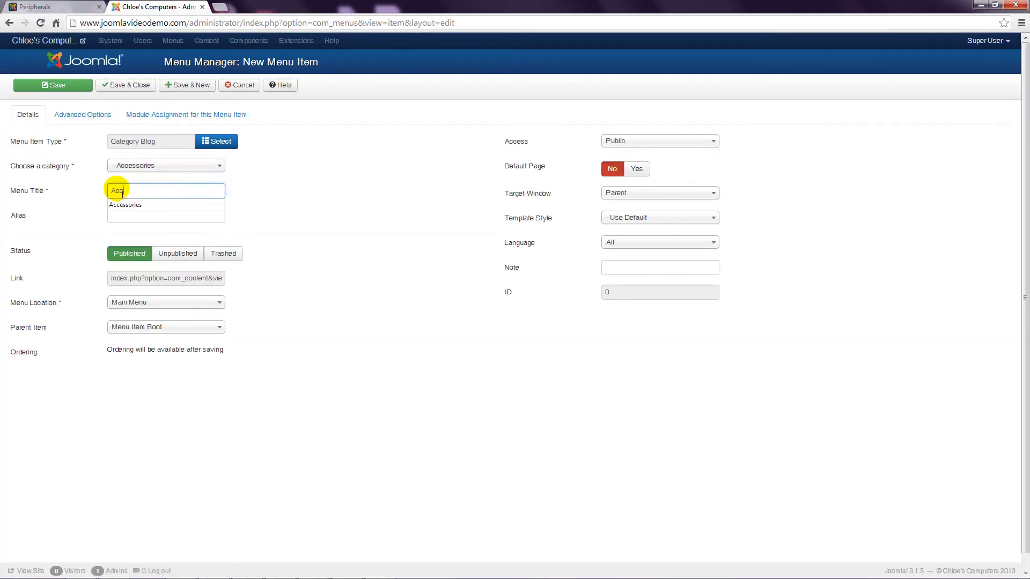
left_click(125, 205)
left_click(161, 327)
left_click(138, 396)
left_click(185, 85)
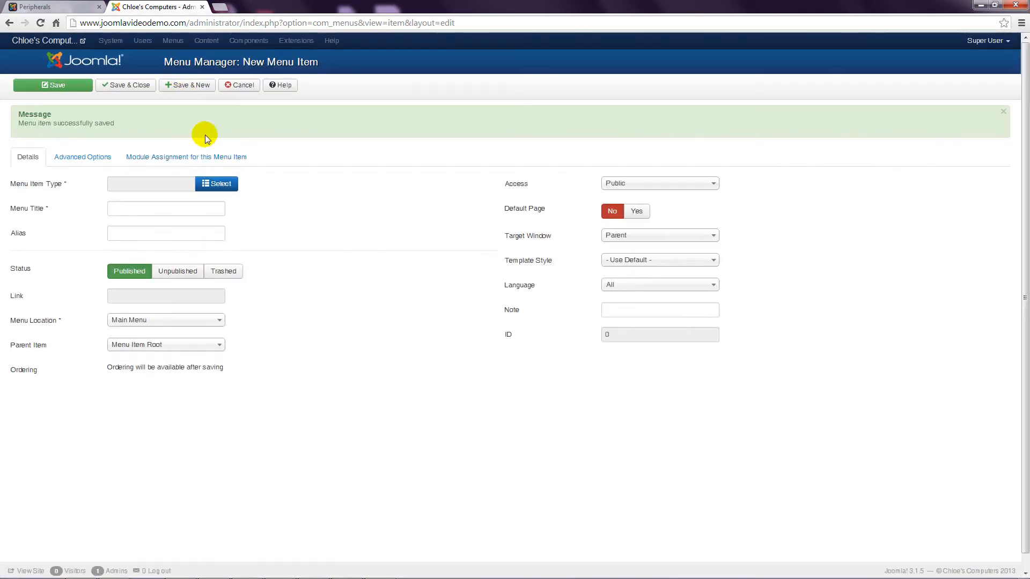
- Create a What's New menu item as a Category Blog of the What's New category under Products, then save it and start another
left_click(216, 183)
left_click(386, 216)
left_click(402, 294)
left_click(141, 171)
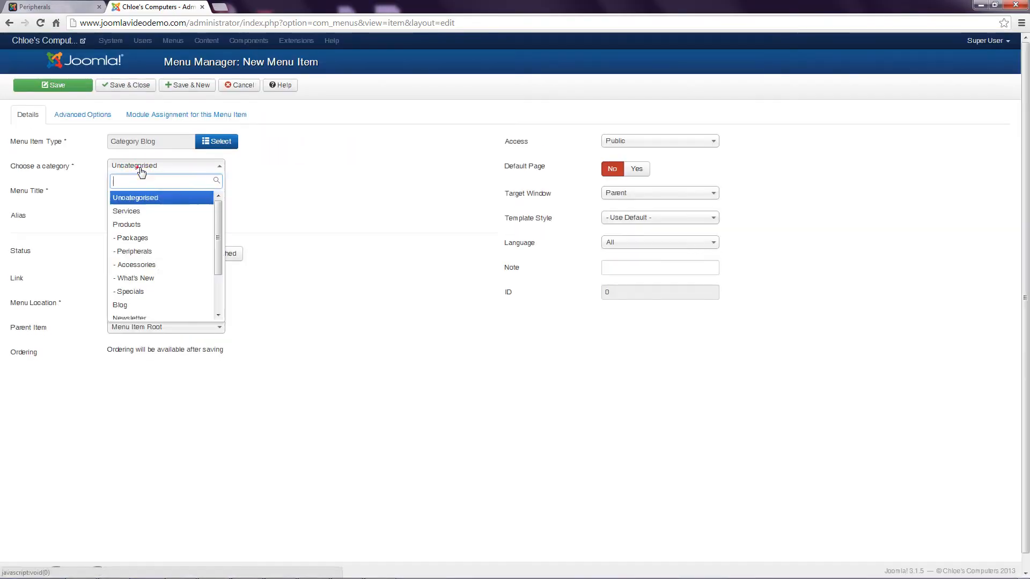
left_click(136, 277)
left_click(118, 190)
type("What's New")
left_click(195, 92)
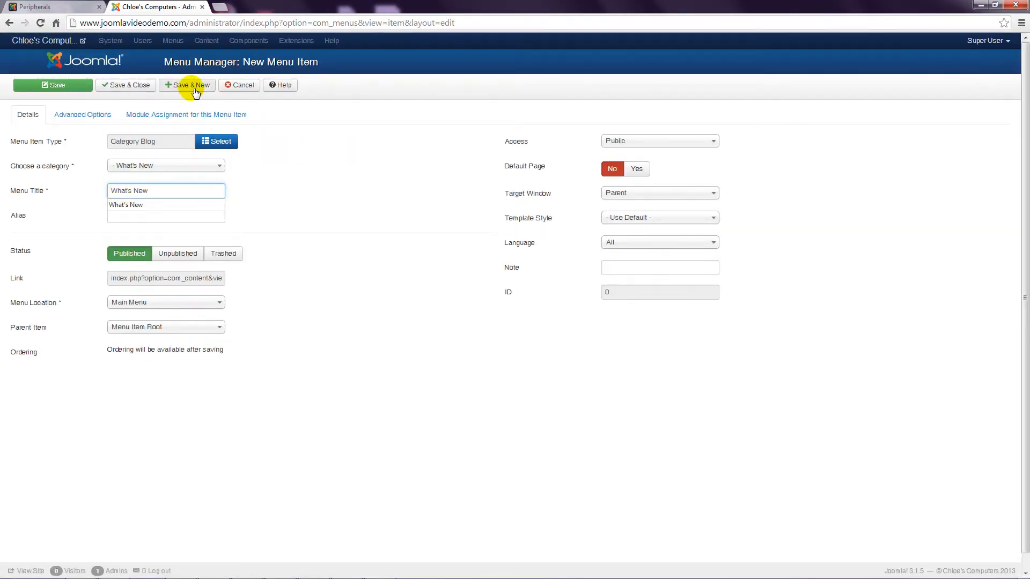
left_click(161, 327)
left_click(138, 395)
left_click(188, 85)
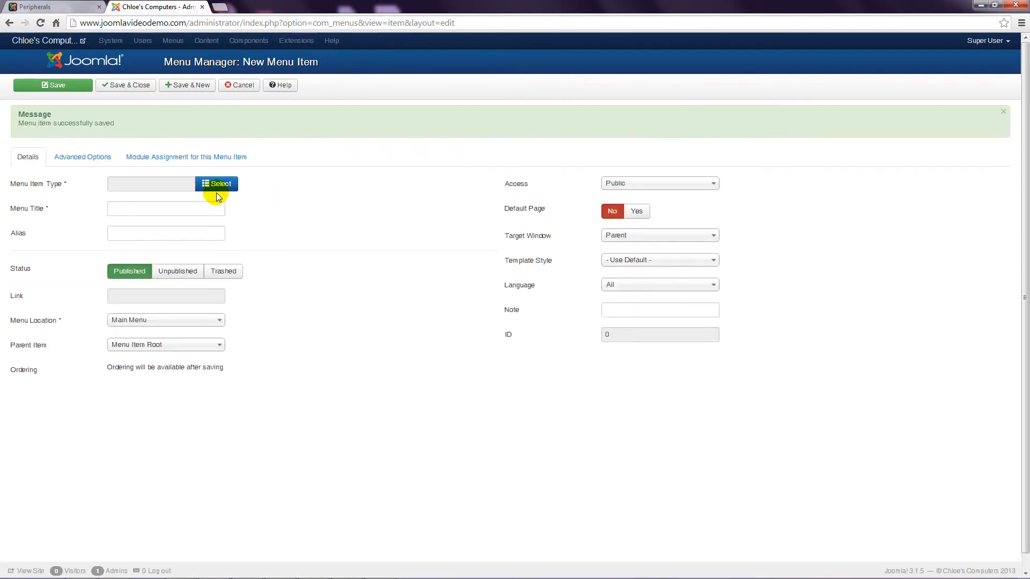
- Create a Specials menu item as a Category Blog of the Specials category under Products, then save and close it
left_click(216, 187)
left_click(396, 283)
left_click(161, 165)
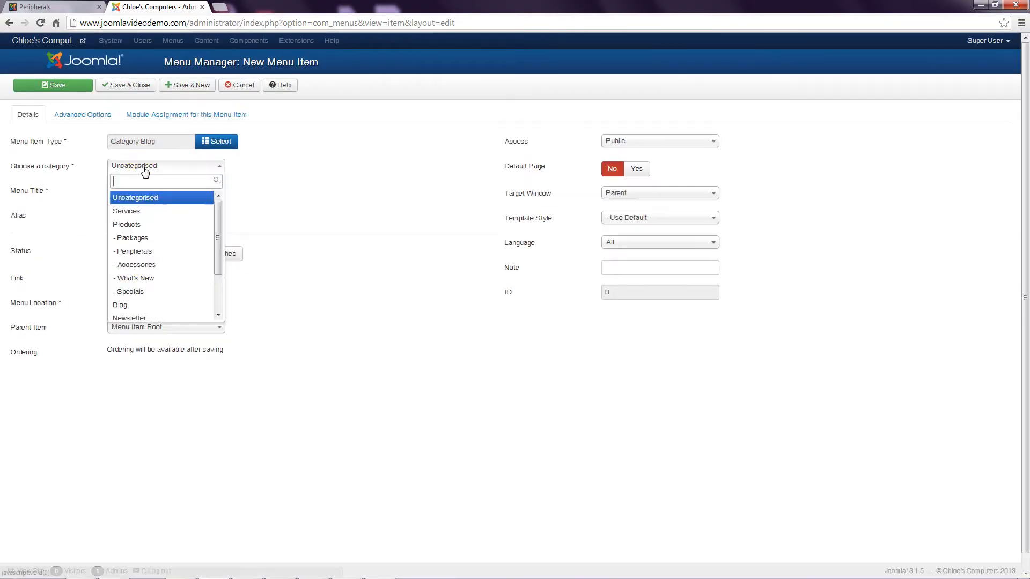
left_click(135, 301)
left_click(133, 191)
type("Specials")
left_click(139, 327)
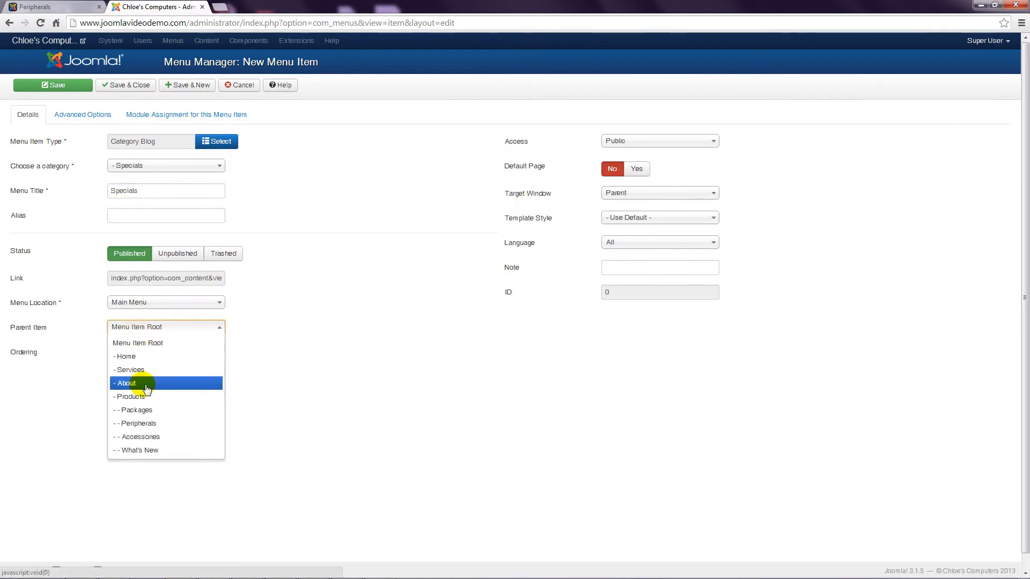
left_click(141, 397)
left_click(144, 88)
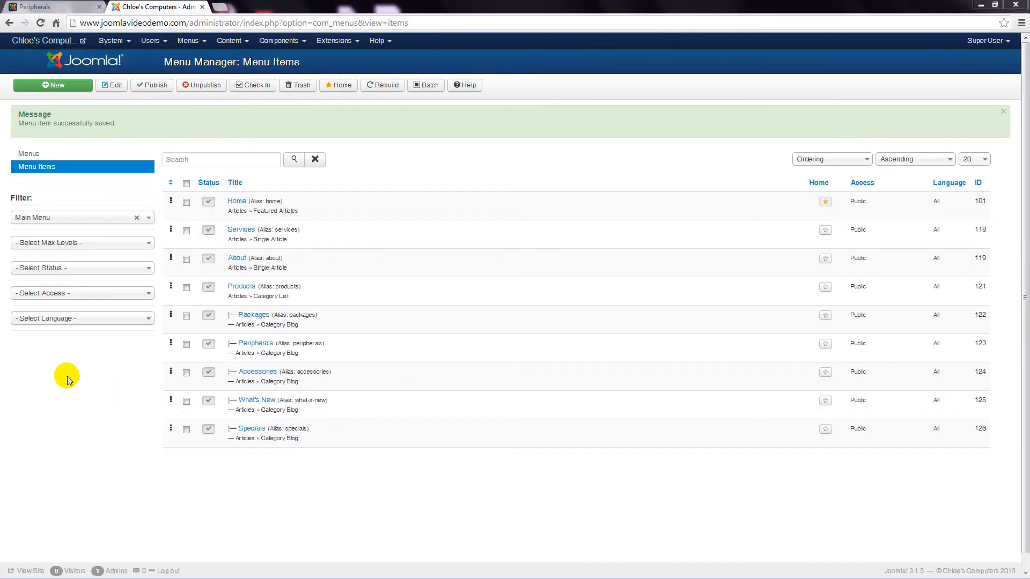
- Check the Products submenu from the live site's home page and view the Products page
left_click(66, 6)
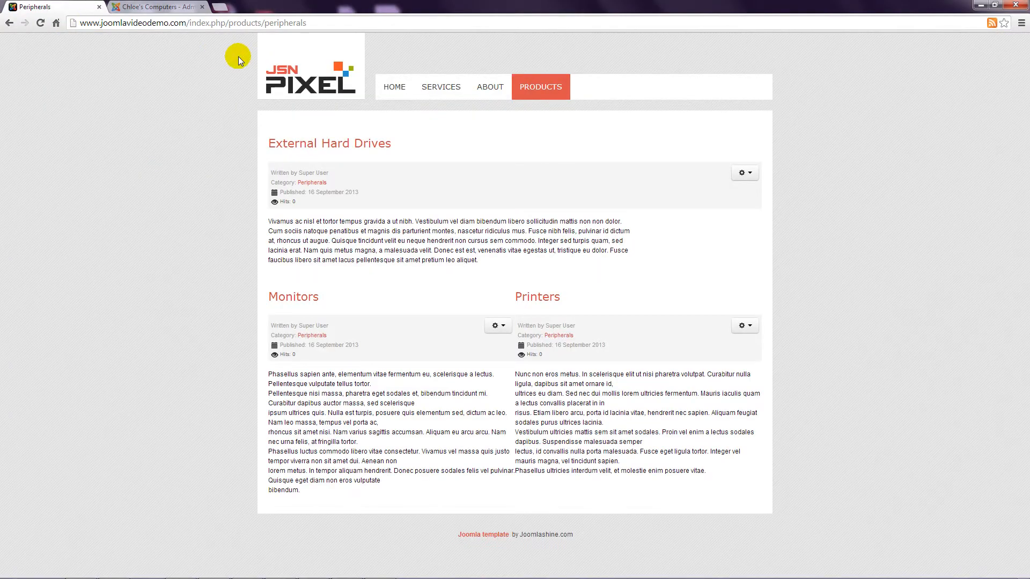
left_click(275, 63)
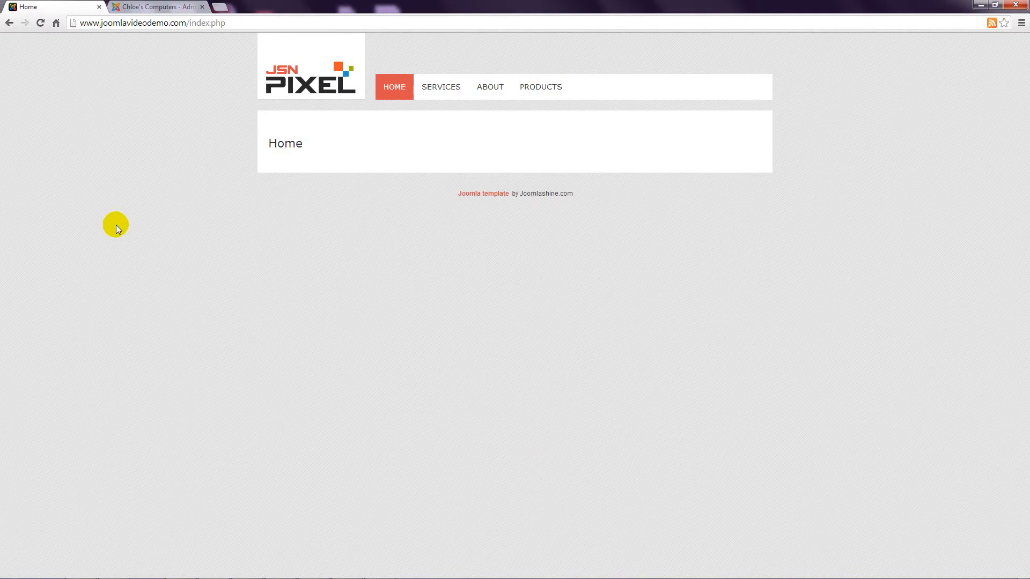
mouse_move(539, 93)
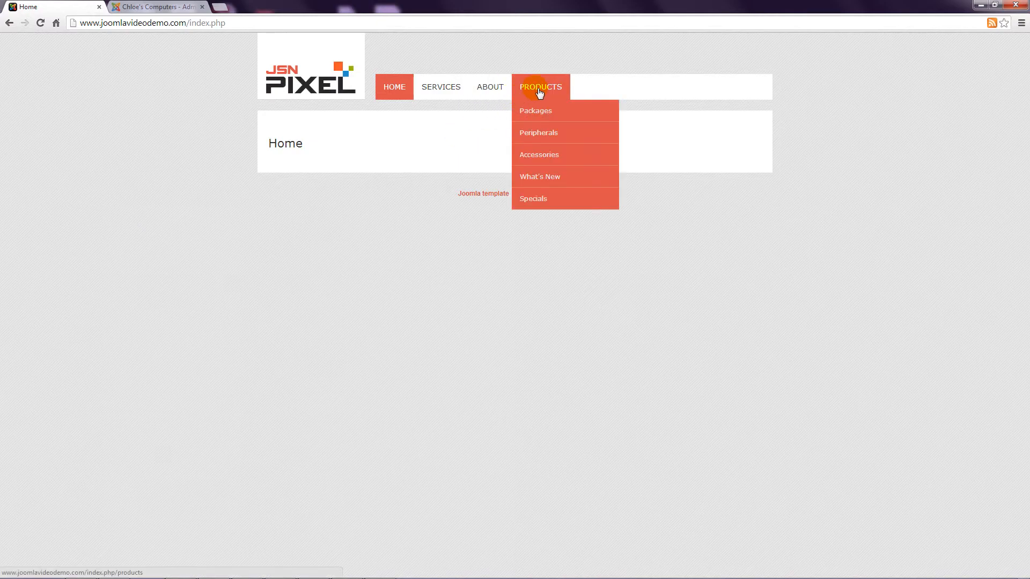
left_click(540, 92)
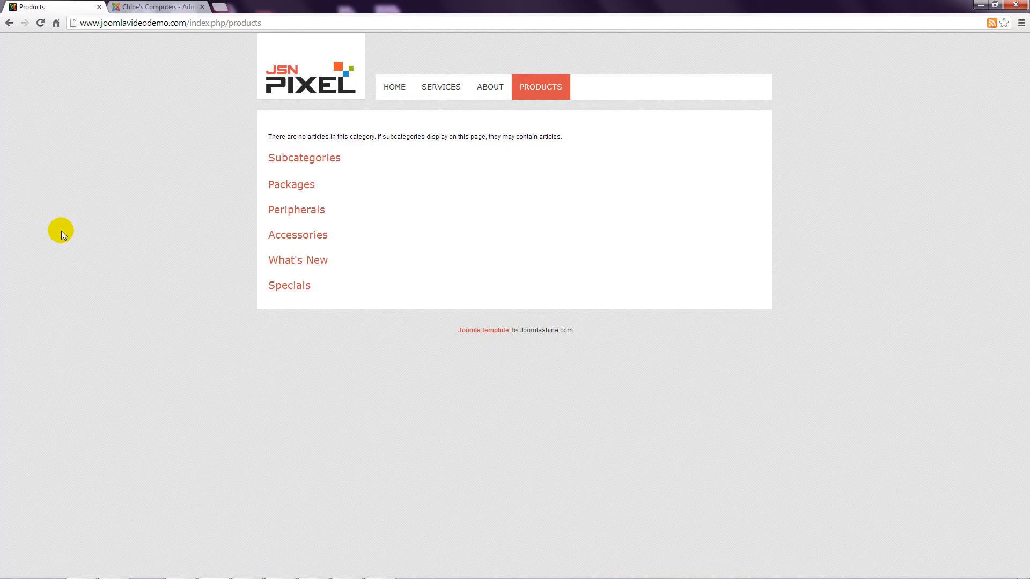
- Back in the site administration, create a "Blog Item 1" article in the Blog category using its Category blog pages.txt paragraph, then save it and start another
left_click(154, 7)
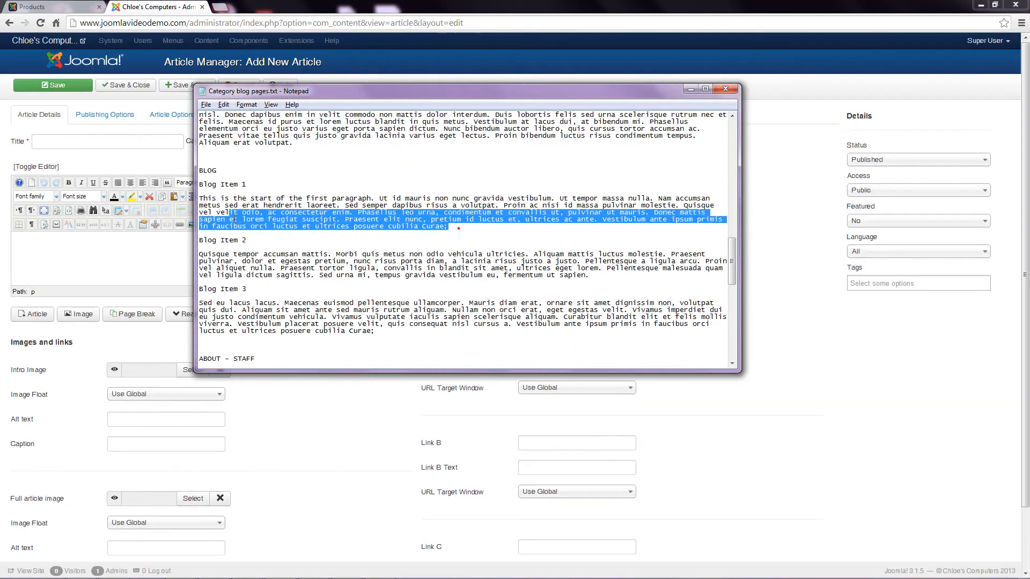
left_click(51, 141)
type("Blog Item 1")
left_click(257, 141)
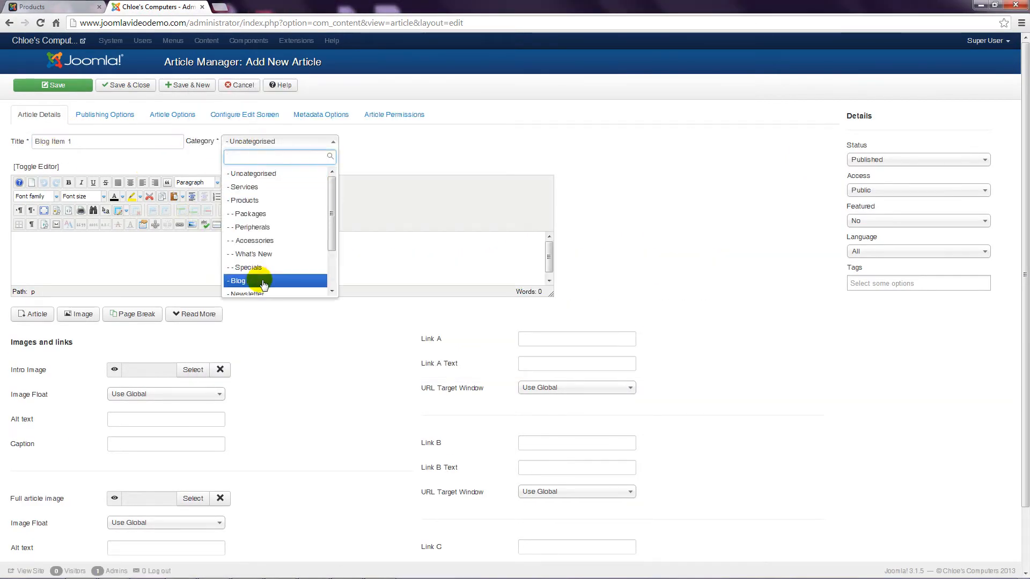
left_click(264, 281)
left_click(287, 260)
type("This is the start of the first paragraph. Ut id mauris non nunc gravida vestibulum. Ut tempor massa nulla. Nam accumsan metus sed erat hendrerit laoreet. Sed semper dapibus risus a volutpat. Proin ac nisi id massa pulvinar molestie. Quisque vel velit odio, ac consectetur enim. Phasellus leo urna, condimentum et convallis ut, pulvinar ut mauris. Donec mattis sapien et lorem feugiat suscipit. Praesent elit nunc, pretium id luctus et, ultrices ac ante. Vestibulum ante ipsum primis in faucibus orci luctus et ultrices posuere cubilia Curae;")
left_click(186, 84)
- Create a "Blog Item 2" article in the Blog category using its paragraph from Category blog pages.txt, then save it and start another
key("alt+Tab")
left_click_drag(589, 275, 199, 255)
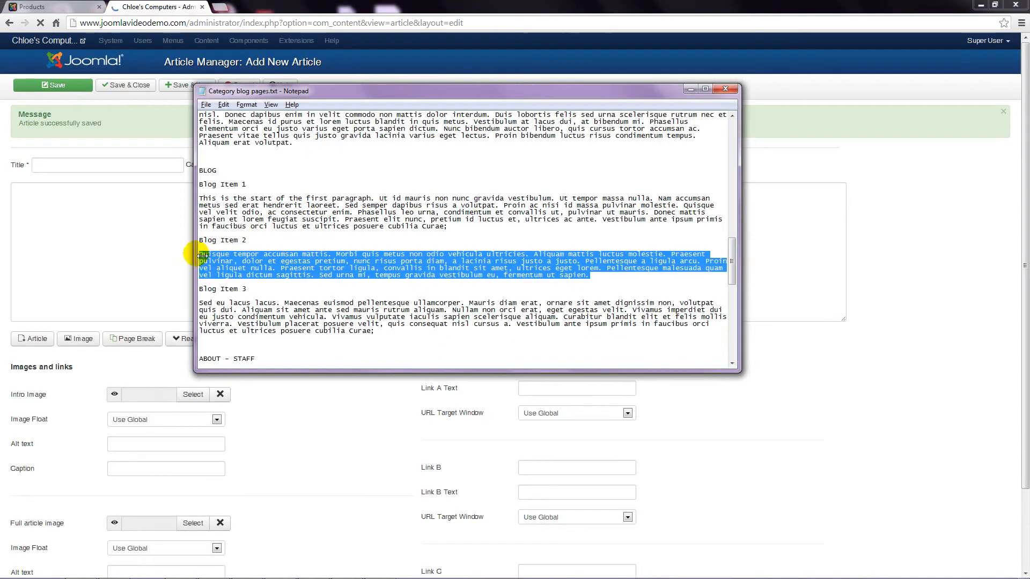
key("ctrl+c")
left_click(69, 184)
type("Blog Item 2")
left_click(280, 183)
left_click(287, 302)
left_click(173, 291)
key("ctrl+v")
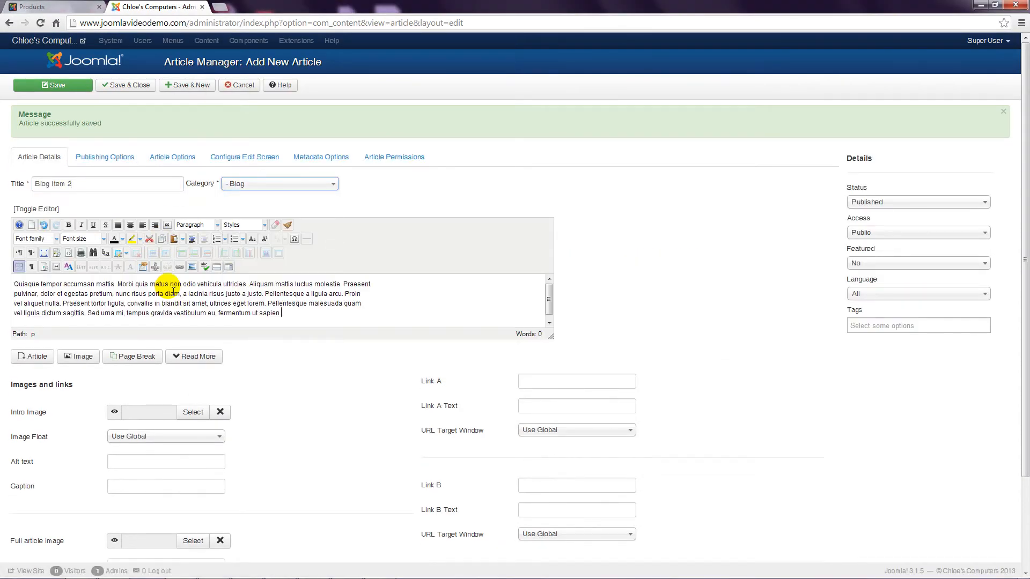
left_click(186, 86)
- Create a "Blog Item 3" article in the Blog category using its paragraph from Category blog pages.txt, then save and close it
key("alt+Tab")
scroll(321, 236, "down", 2)
left_click_drag(379, 290, 199, 260)
key("ctrl+c")
left_click(42, 186)
type("Blog ")
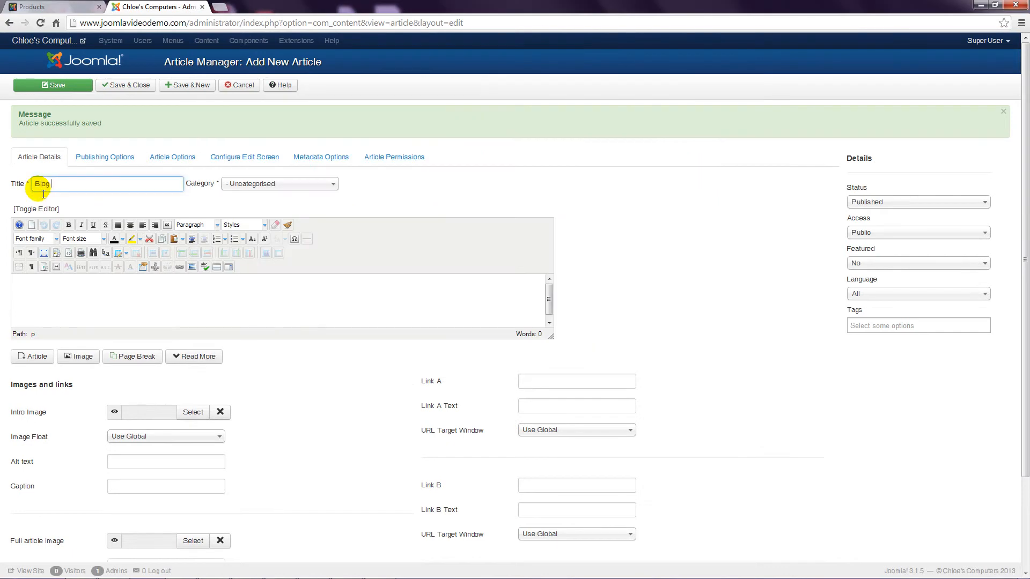
type("Item 3")
left_click(263, 184)
left_click(288, 302)
left_click(156, 315)
key("ctrl+v")
left_click(143, 86)
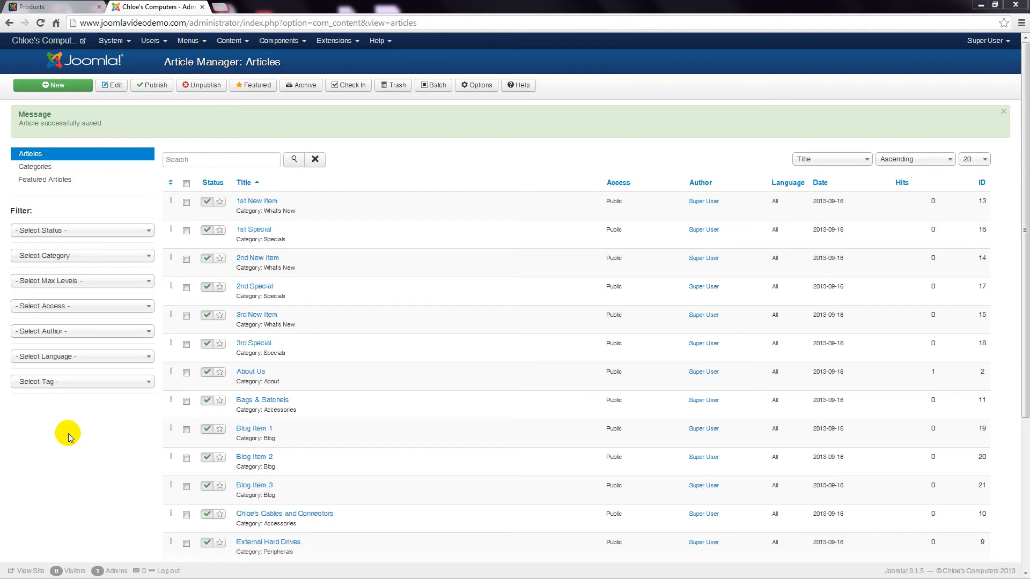
- Create a Blog item in the Main Menu as a Category Blog of the Blog category at the Menu Item Root, then save and close it
left_click(189, 41)
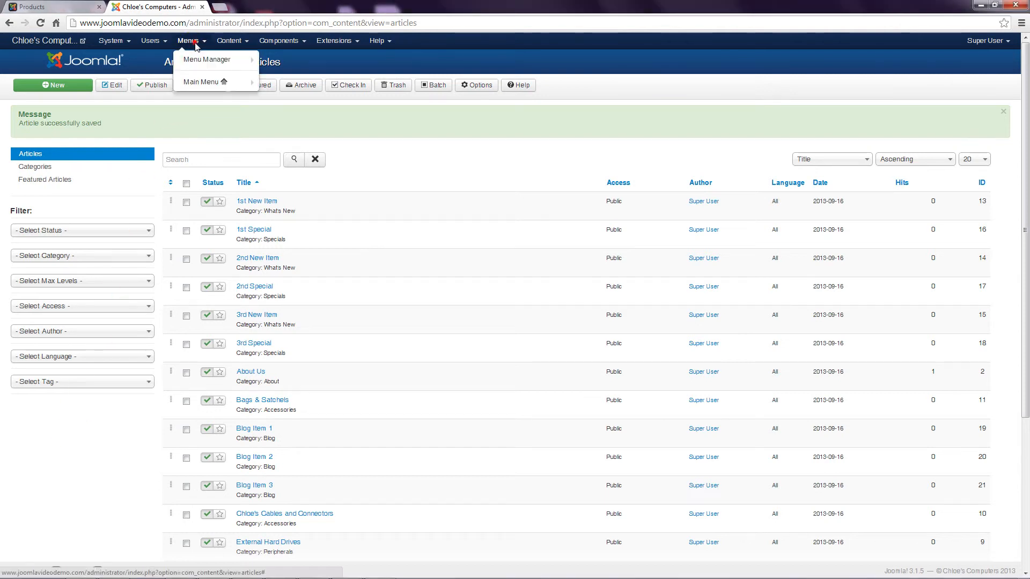
mouse_move(204, 81)
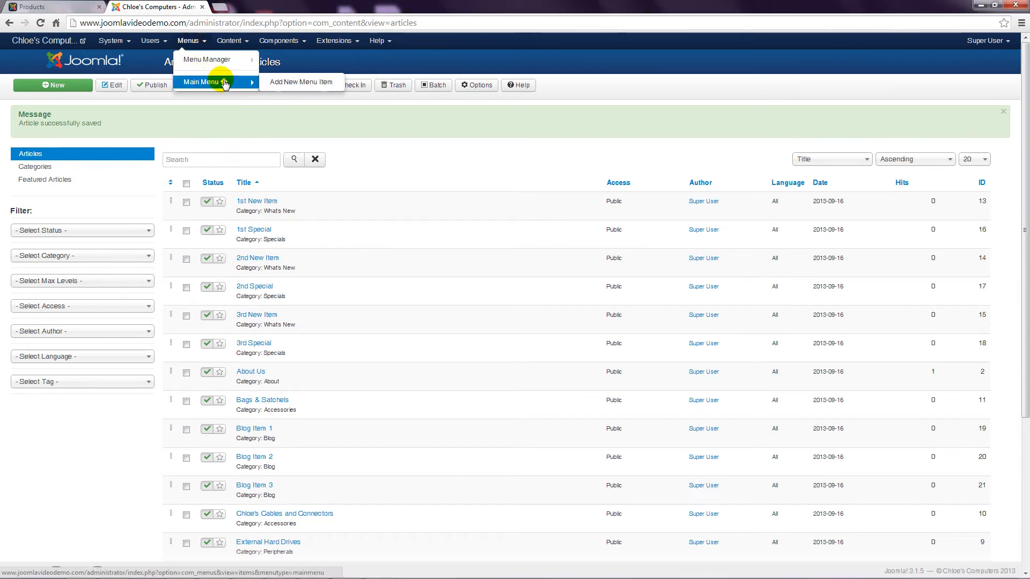
left_click(278, 81)
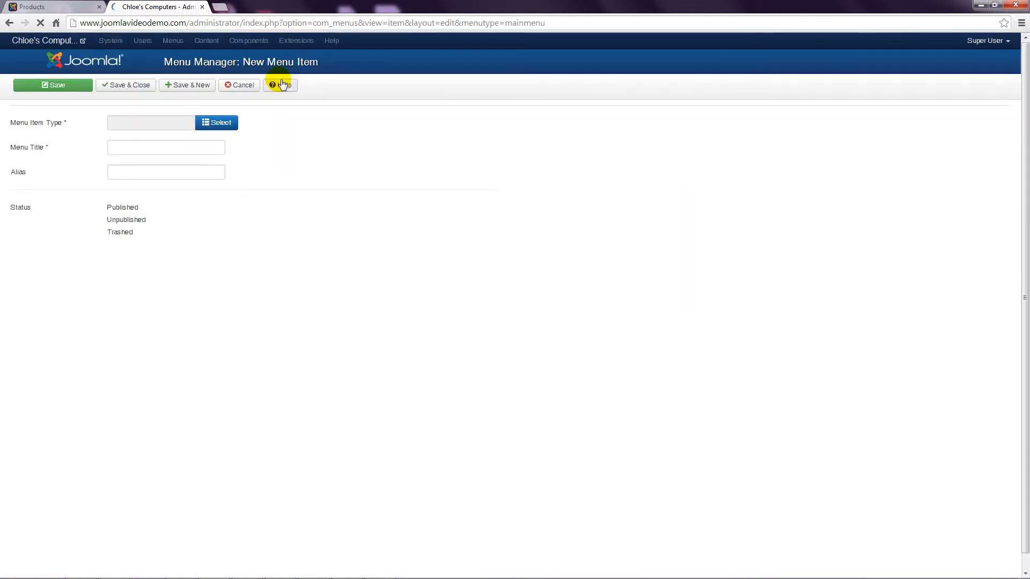
left_click(215, 141)
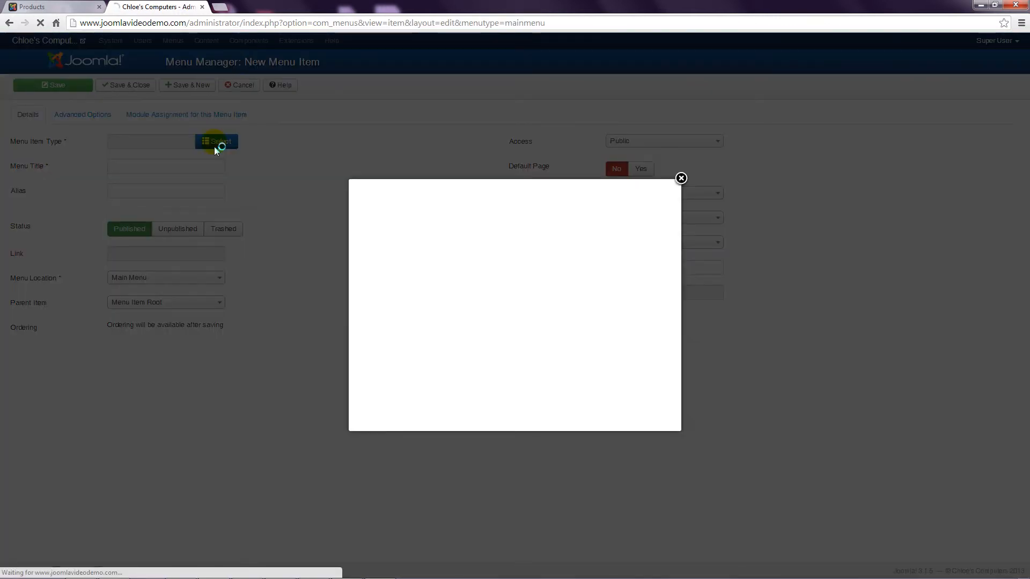
left_click(385, 216)
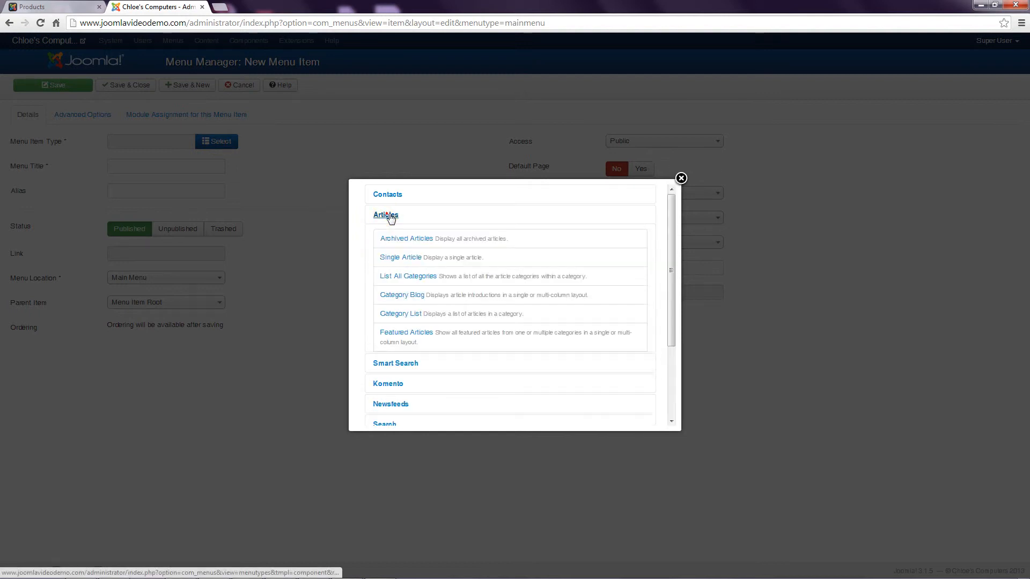
left_click(401, 295)
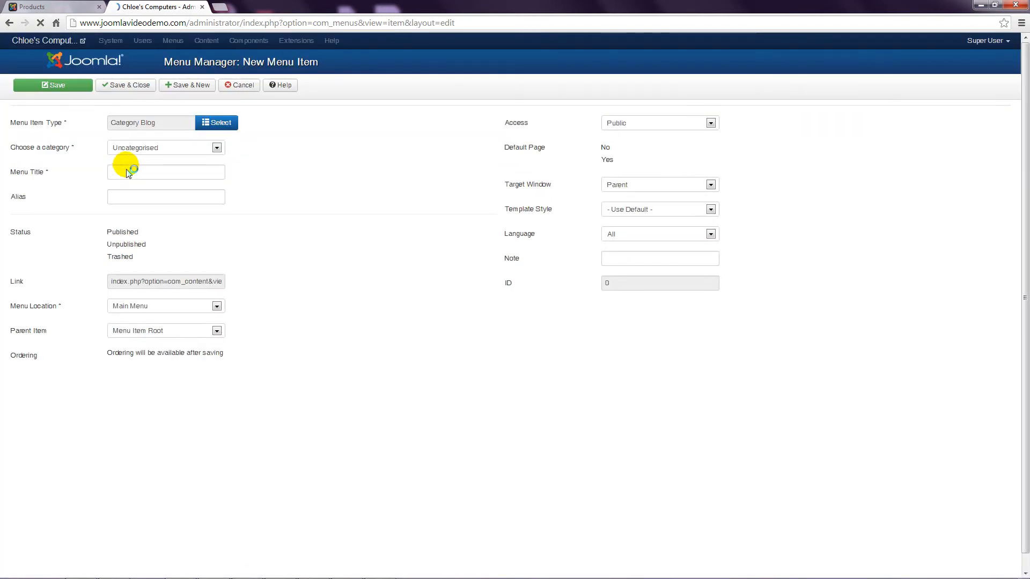
left_click(134, 166)
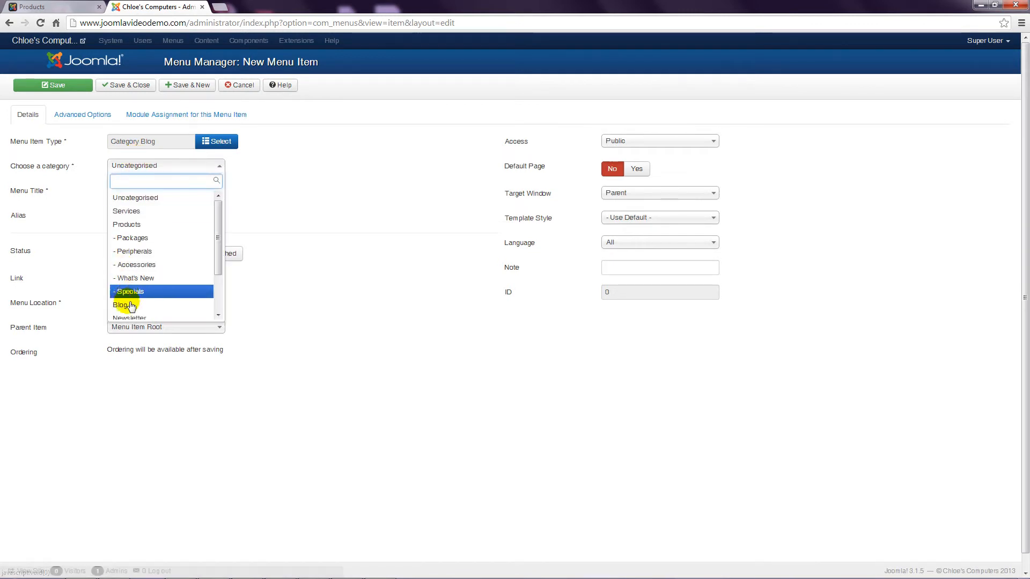
left_click(131, 305)
left_click(124, 191)
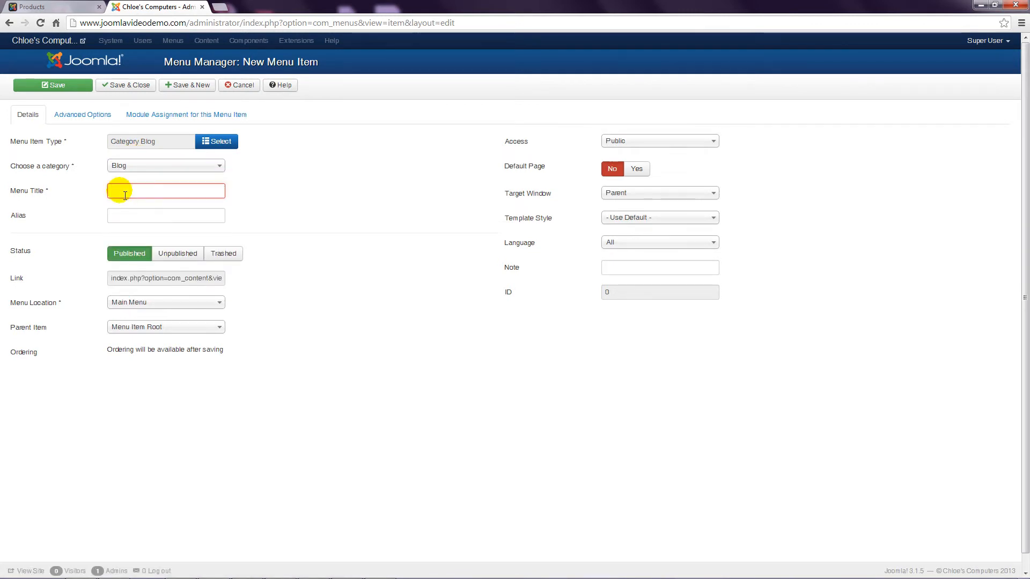
type("Blog")
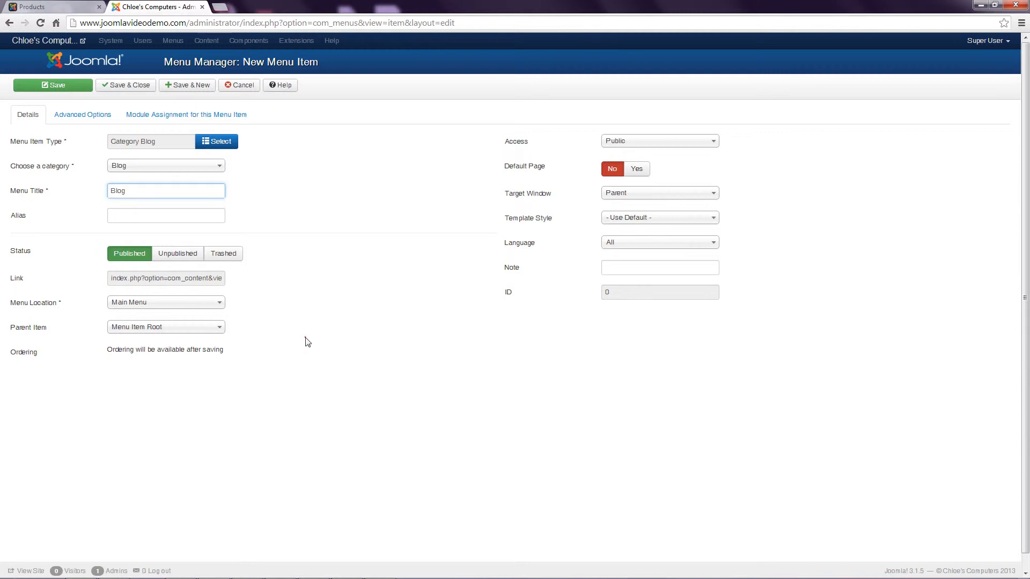
left_click(305, 338)
left_click(220, 328)
left_click(224, 331)
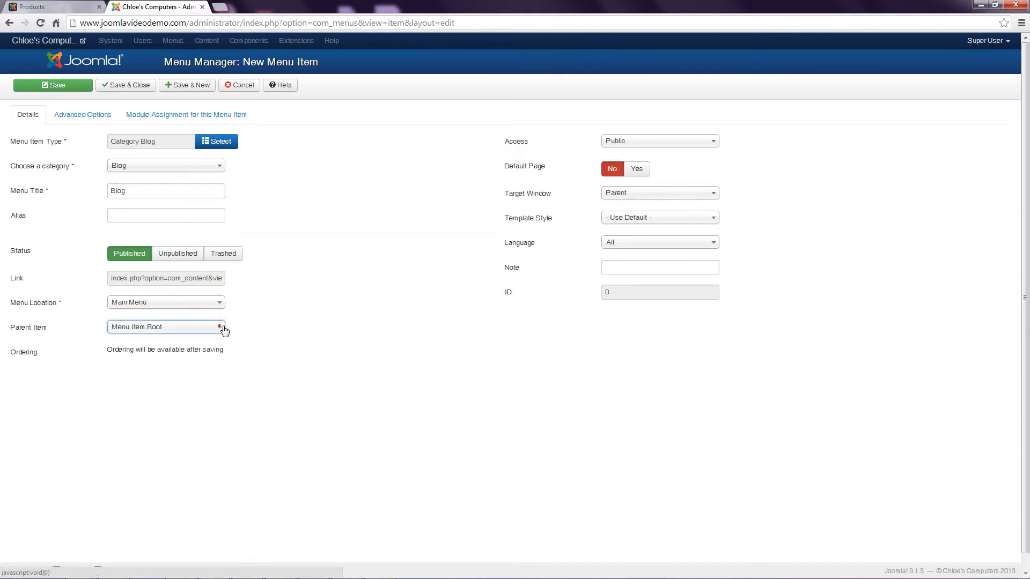
left_click(133, 85)
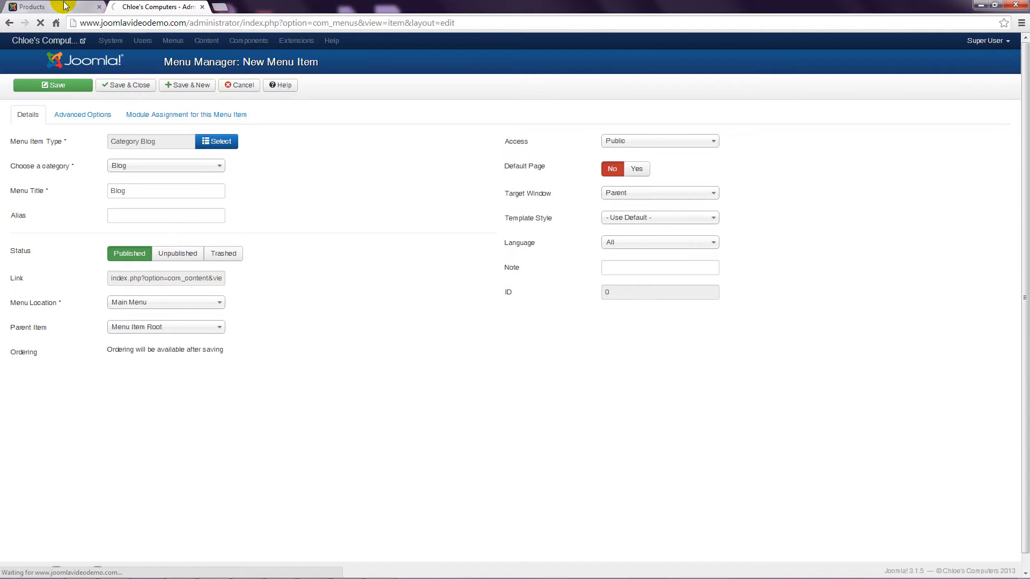
- Reload the live site's home page and view the Blog page with its articles
left_click(64, 7)
left_click(331, 83)
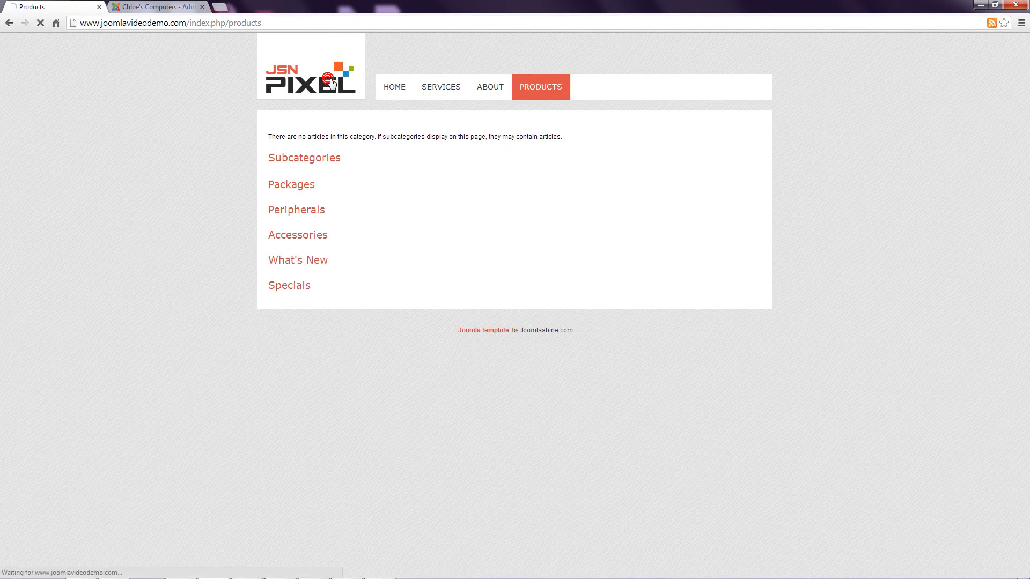
left_click(592, 89)
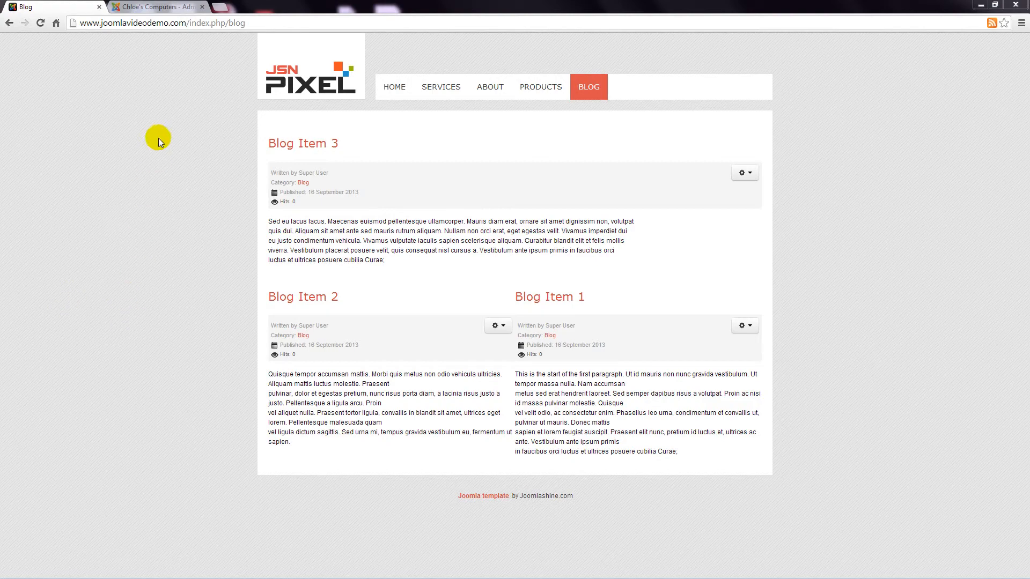
- Return to the Joomla administration and start a new Main Menu item of the Category Blog type
left_click(155, 6)
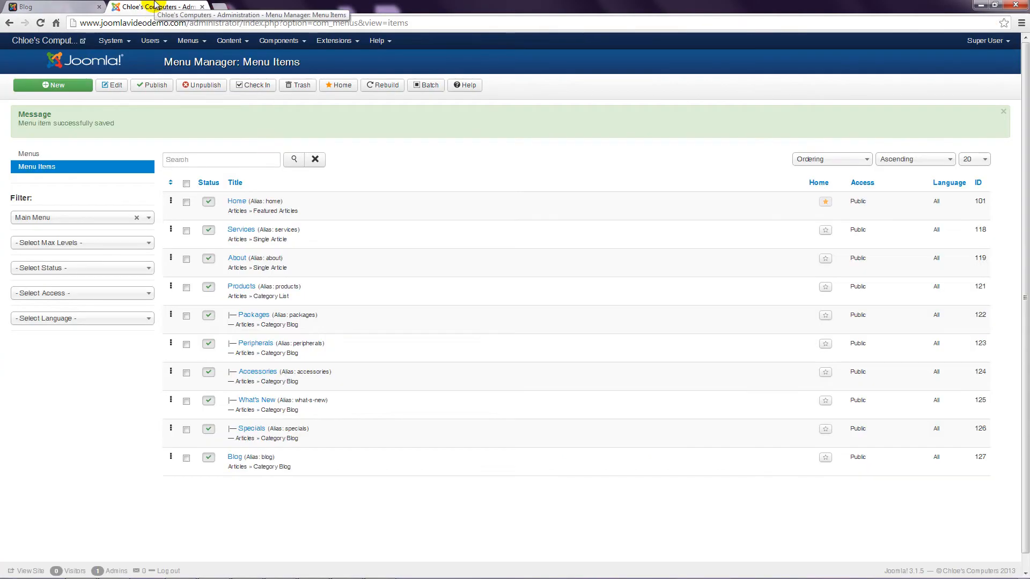
left_click(66, 85)
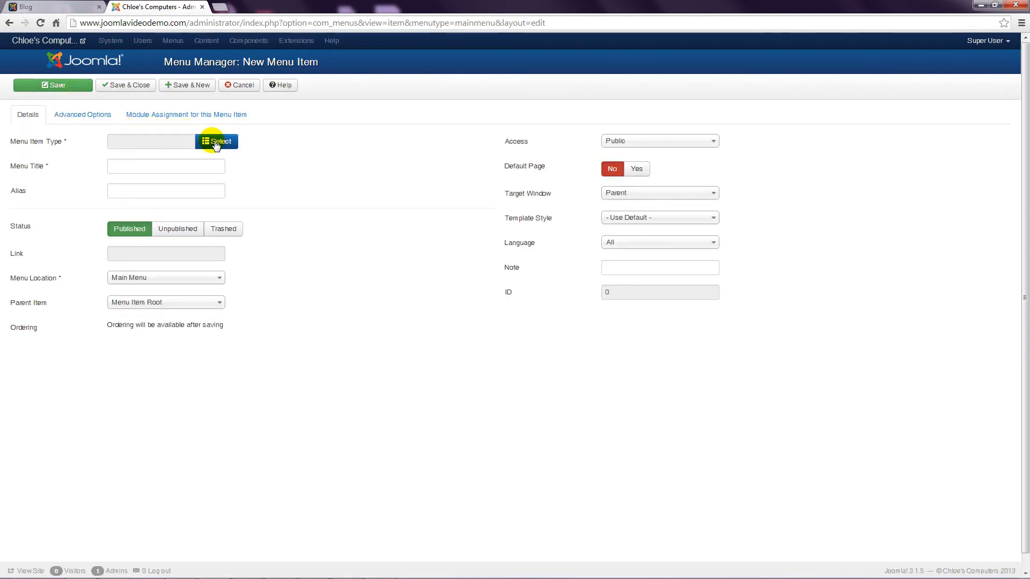
left_click(215, 143)
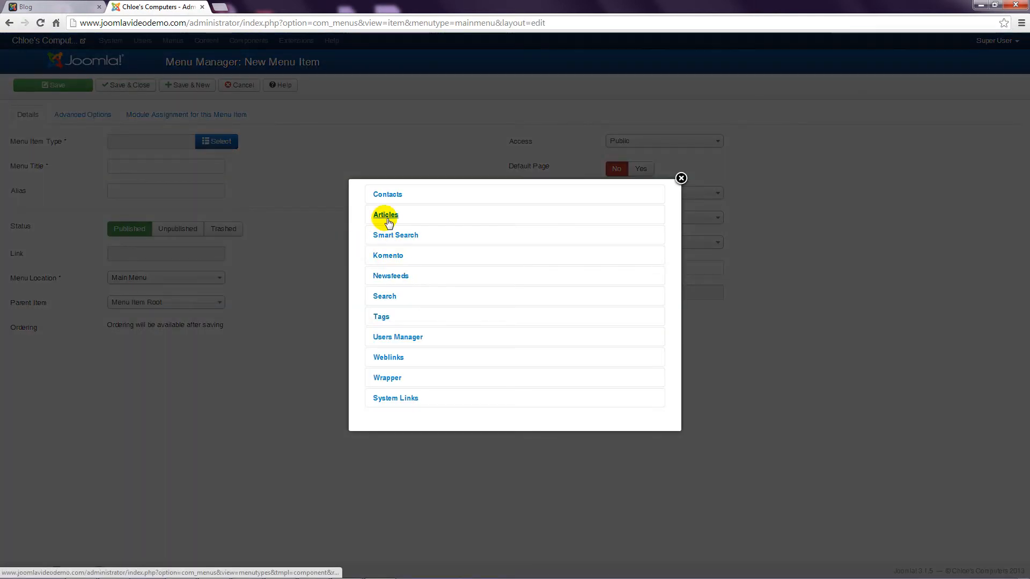
left_click(387, 216)
left_click(397, 295)
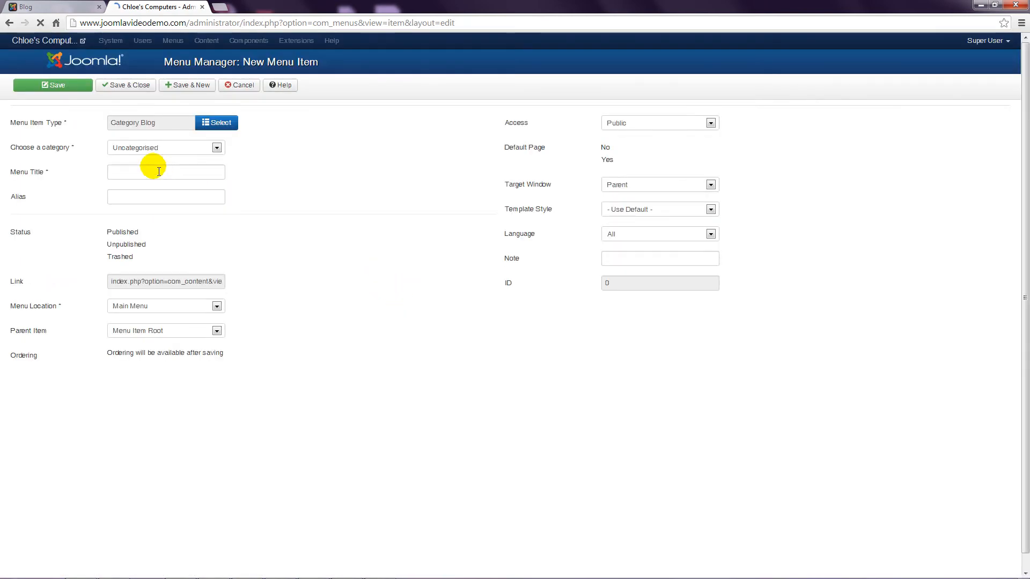
- Assign the Staff category to the menu item, title it "Staff" with About as its parent, then save it and start another
left_click(142, 166)
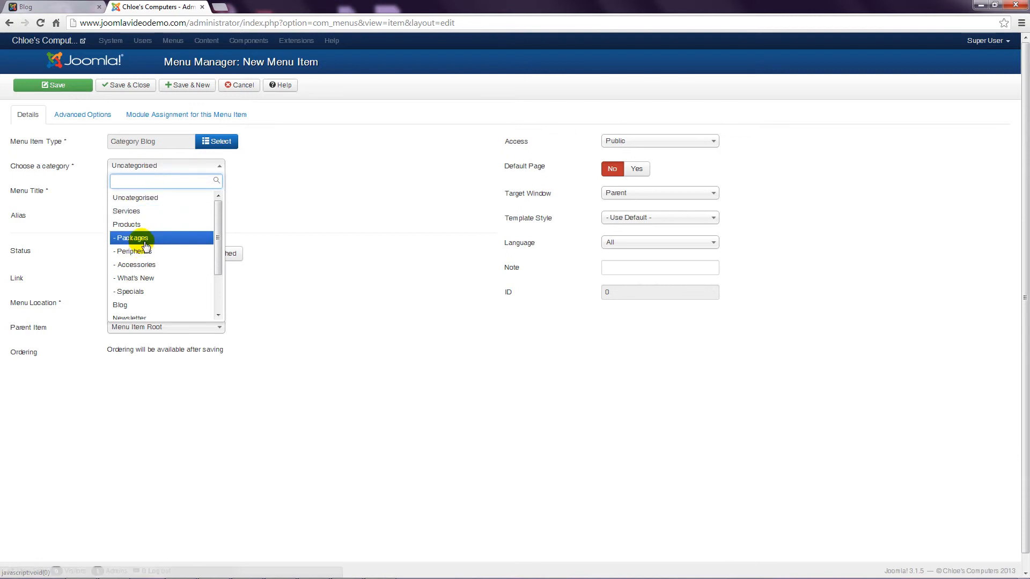
left_click_drag(220, 250, 197, 293)
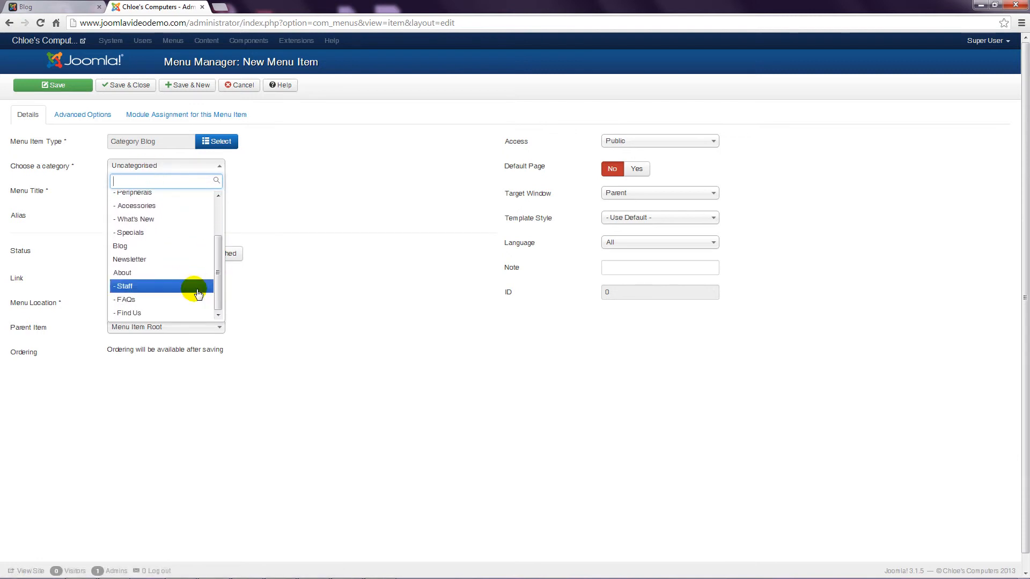
left_click(138, 287)
left_click(127, 192)
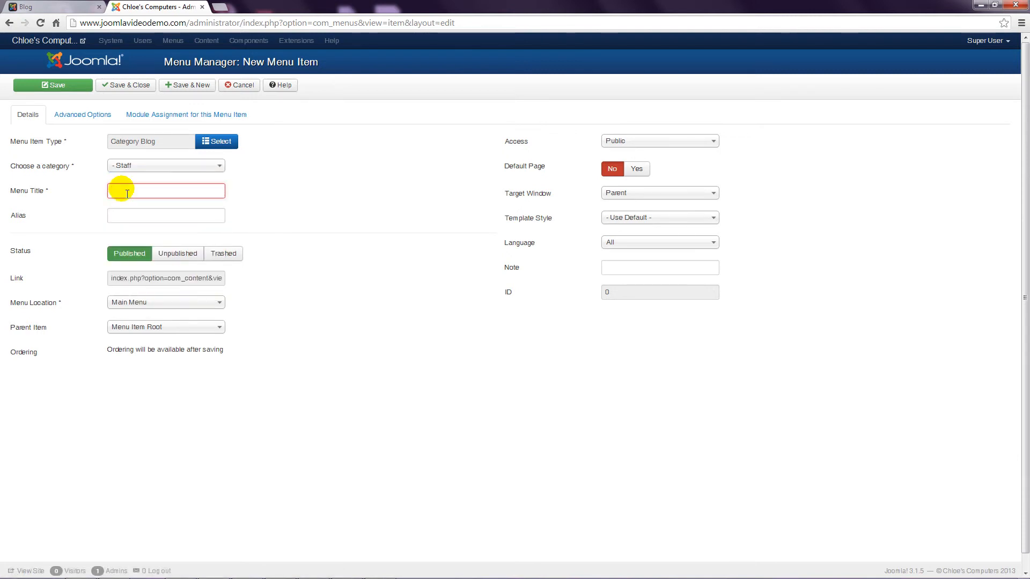
type("Staff")
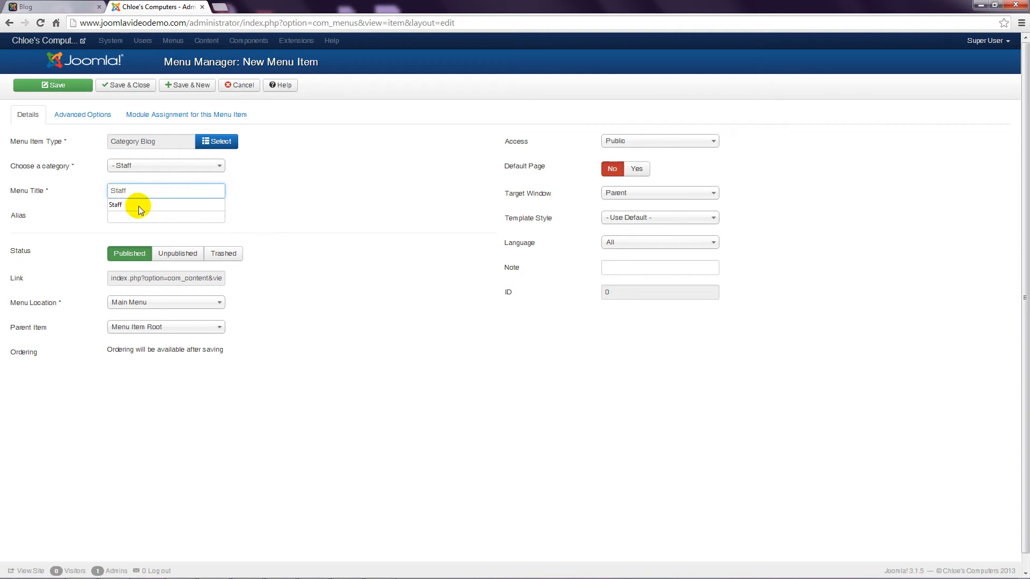
left_click(206, 328)
left_click(167, 399)
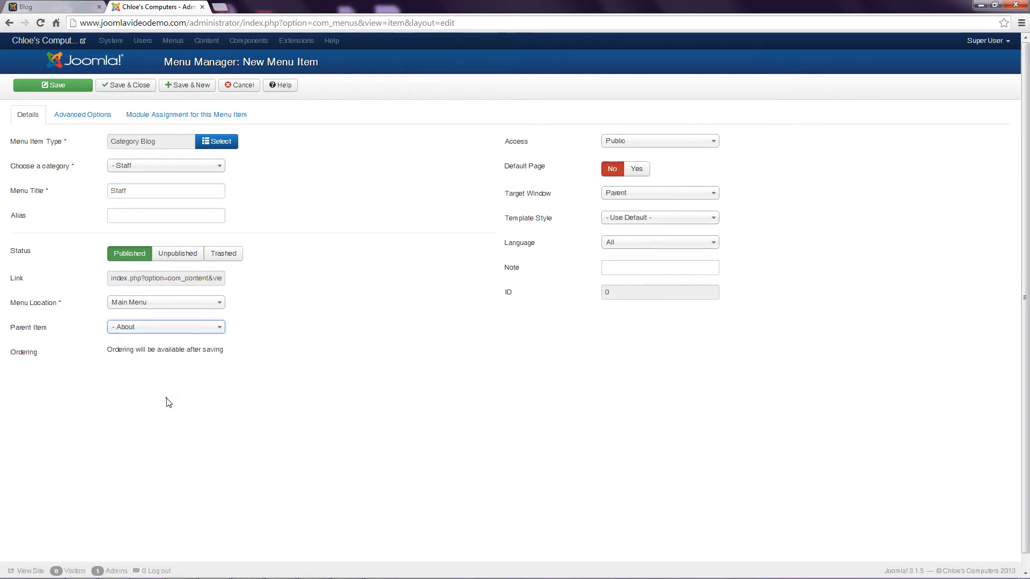
left_click(188, 84)
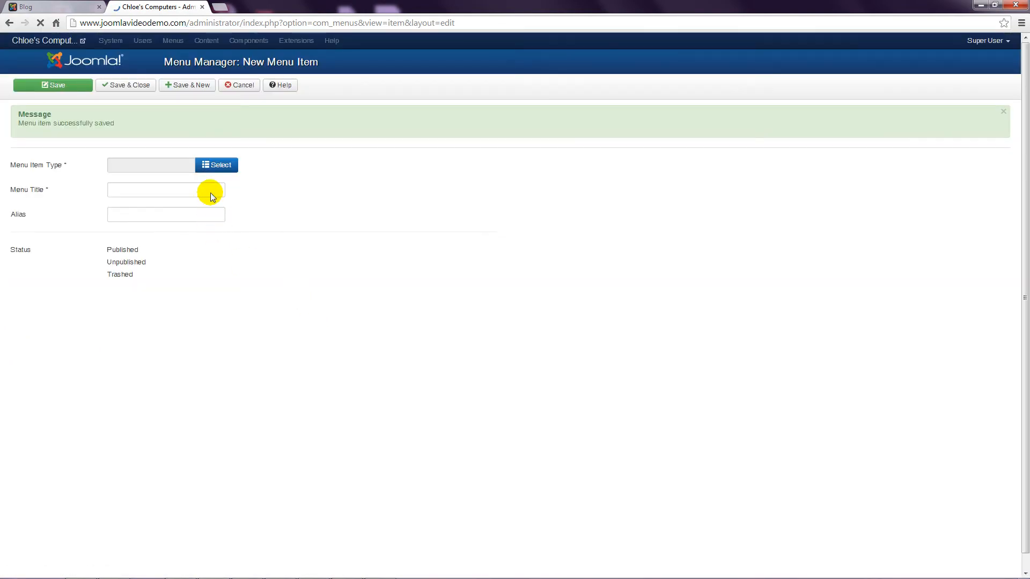
- Set up the new menu item as a Category Blog of the FAQs category, titled "FAQs"
left_click(221, 185)
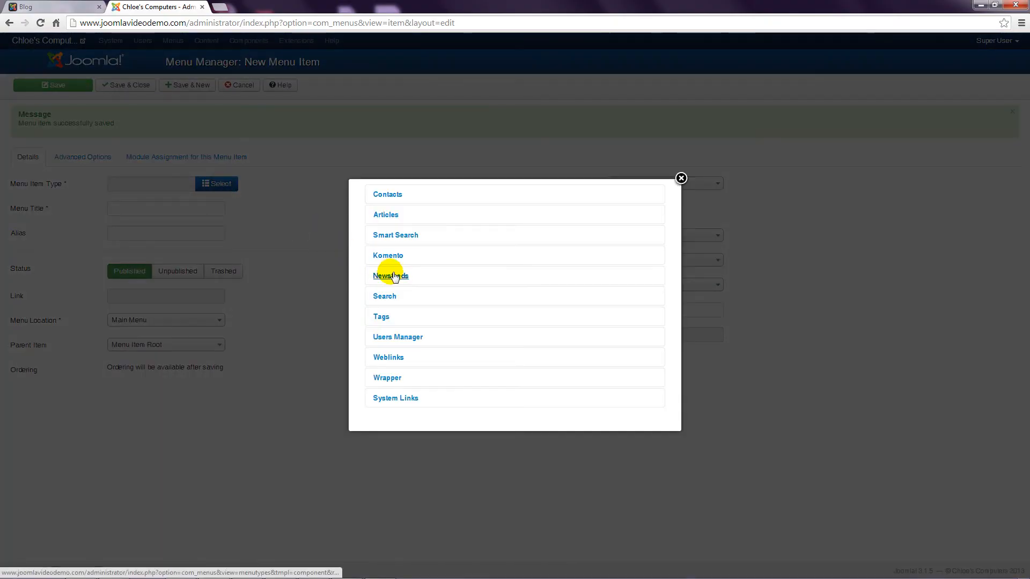
left_click(392, 219)
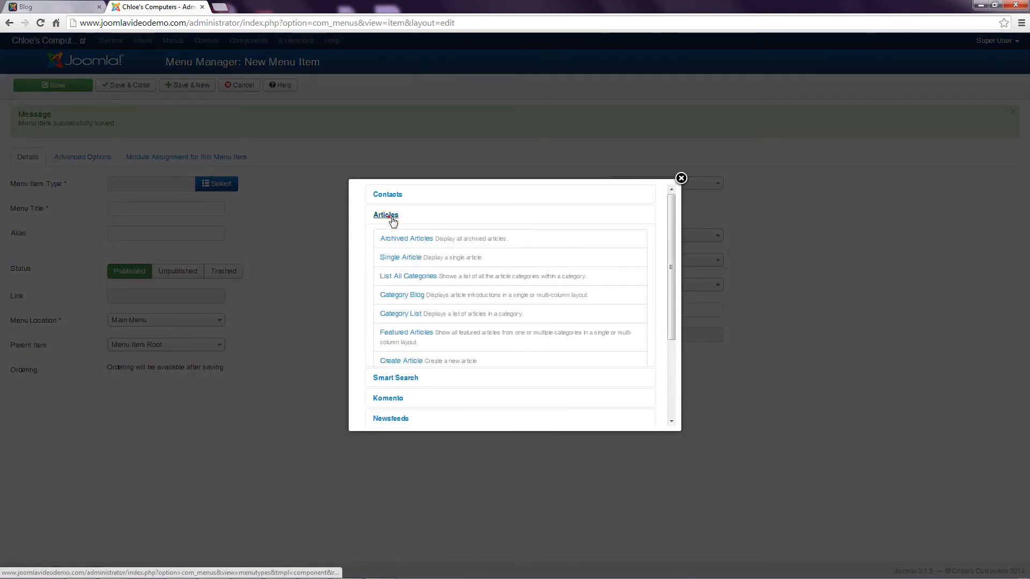
left_click(395, 293)
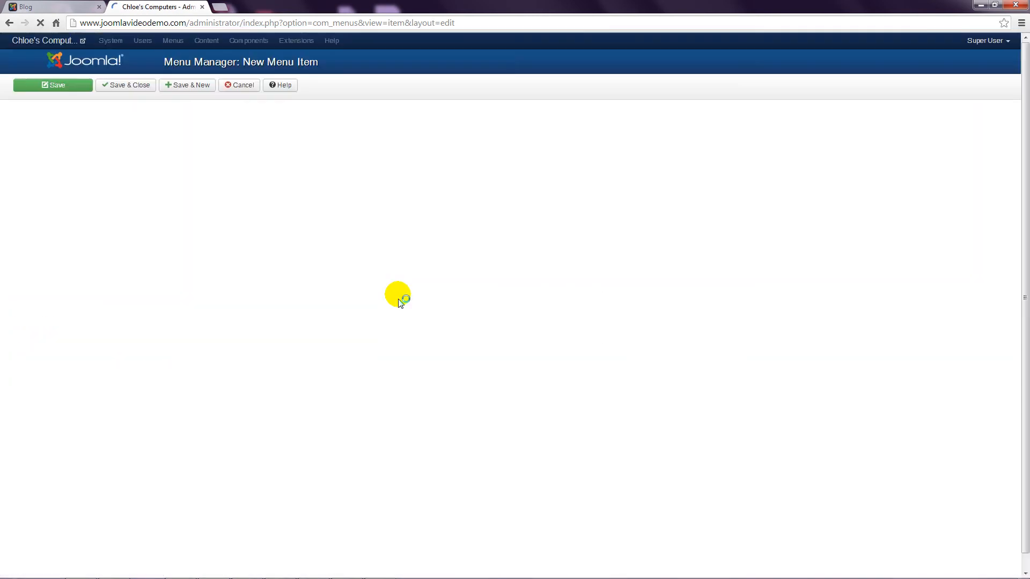
left_click(221, 166)
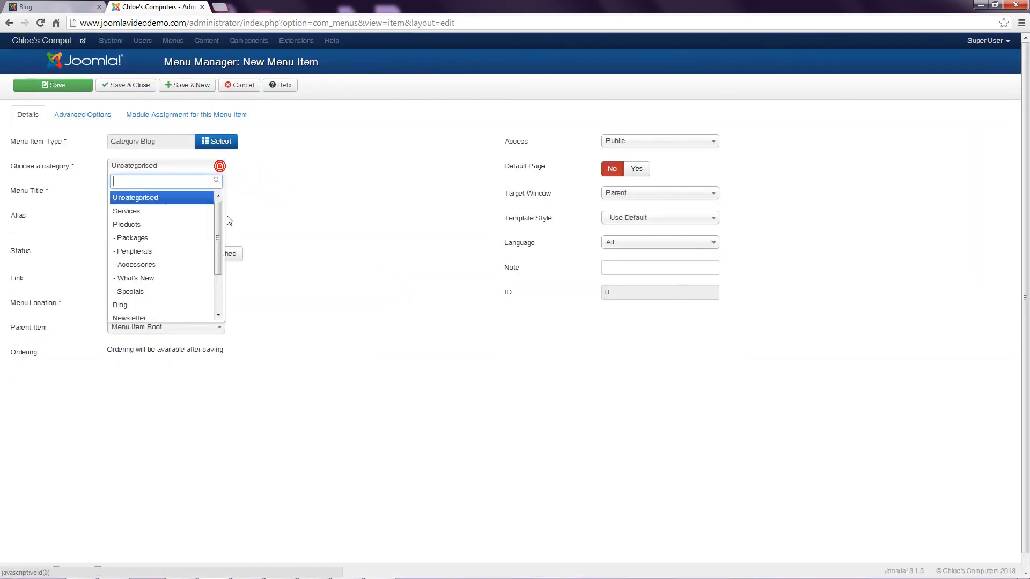
scroll(222, 232, "down", 3)
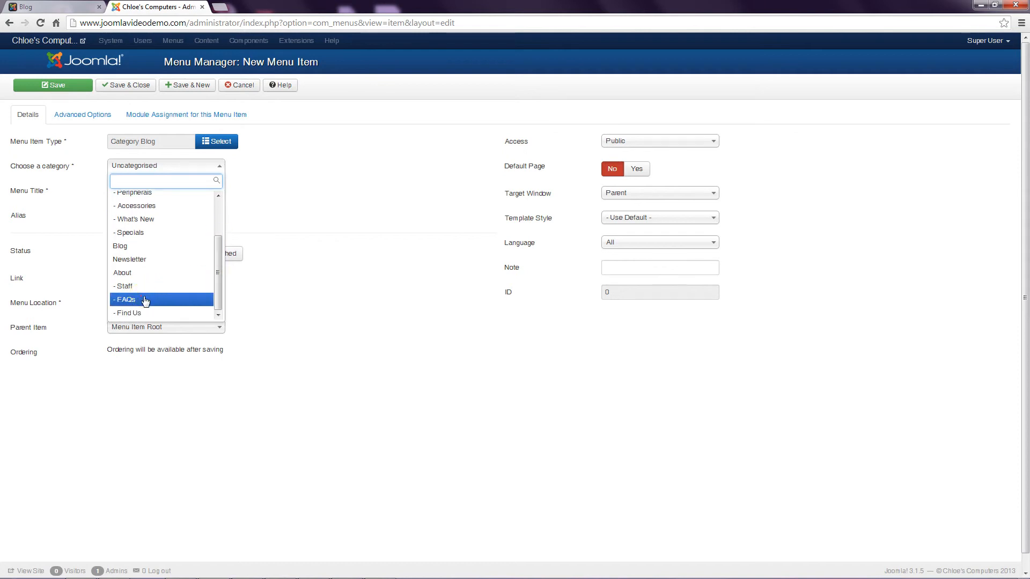
left_click(141, 296)
left_click(133, 193)
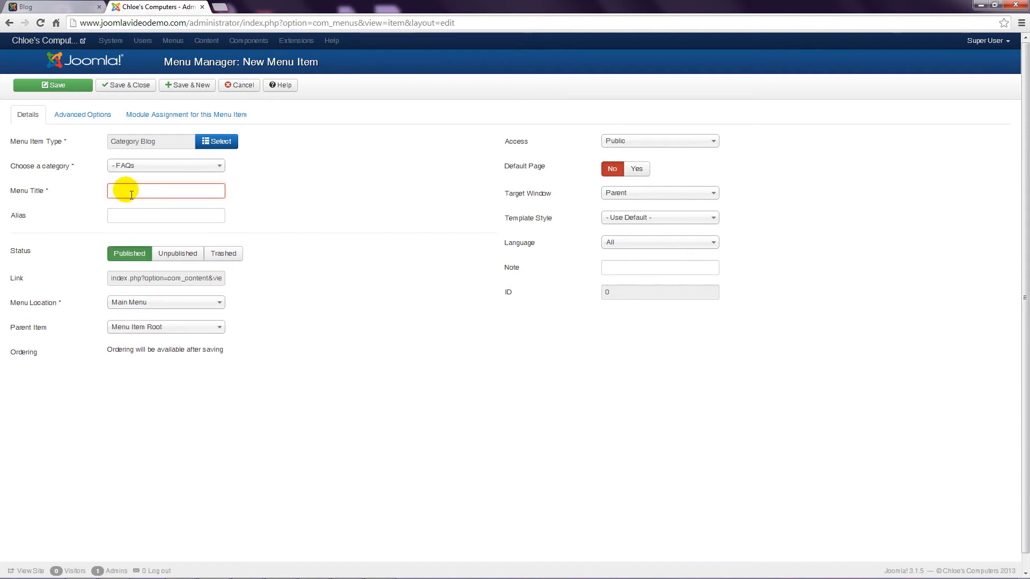
type("FAQs")
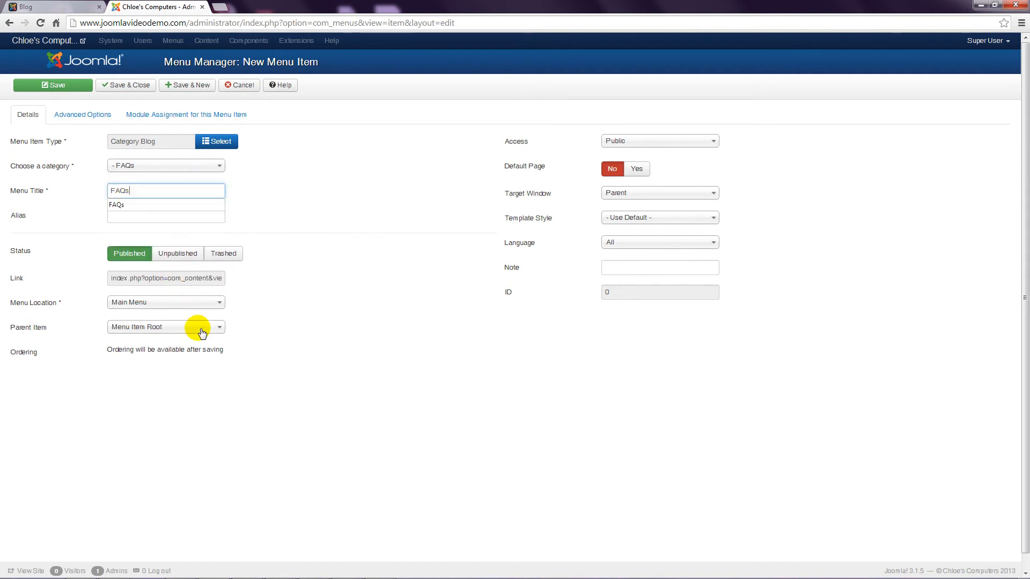
- Make About the parent of the FAQs menu item, then save and close it
left_click(200, 327)
scroll(215, 379, "down", 1)
left_click_drag(217, 396, 219, 379)
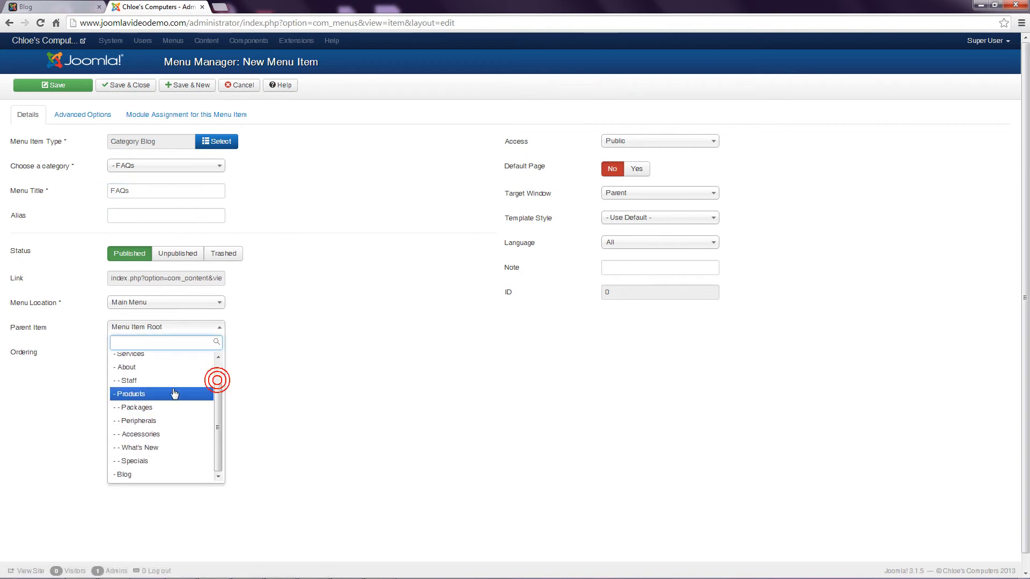
left_click(137, 370)
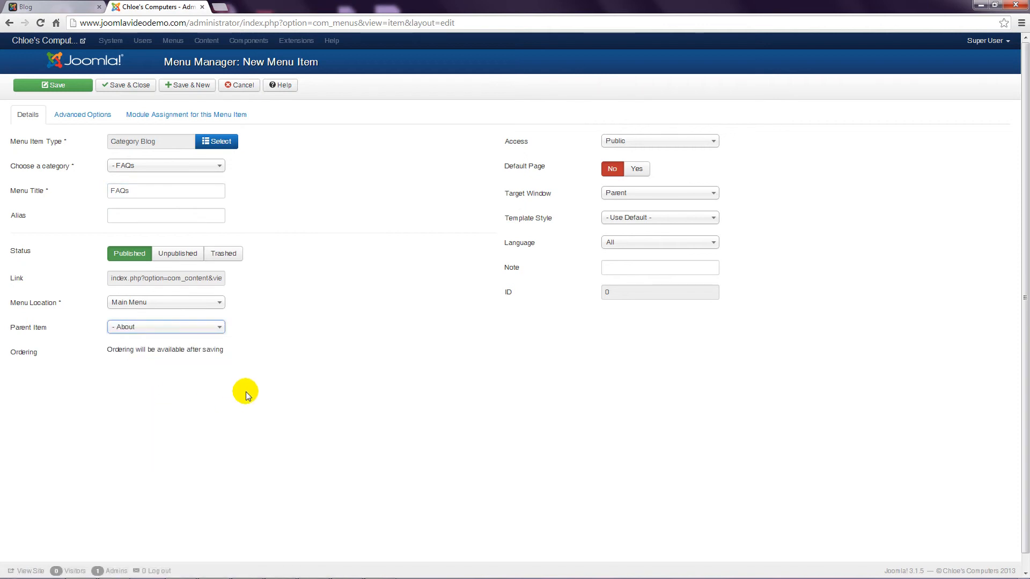
left_click(141, 90)
- Reload the live site's home page and view the Staff and FAQs pages under About
key("ctrl+1")
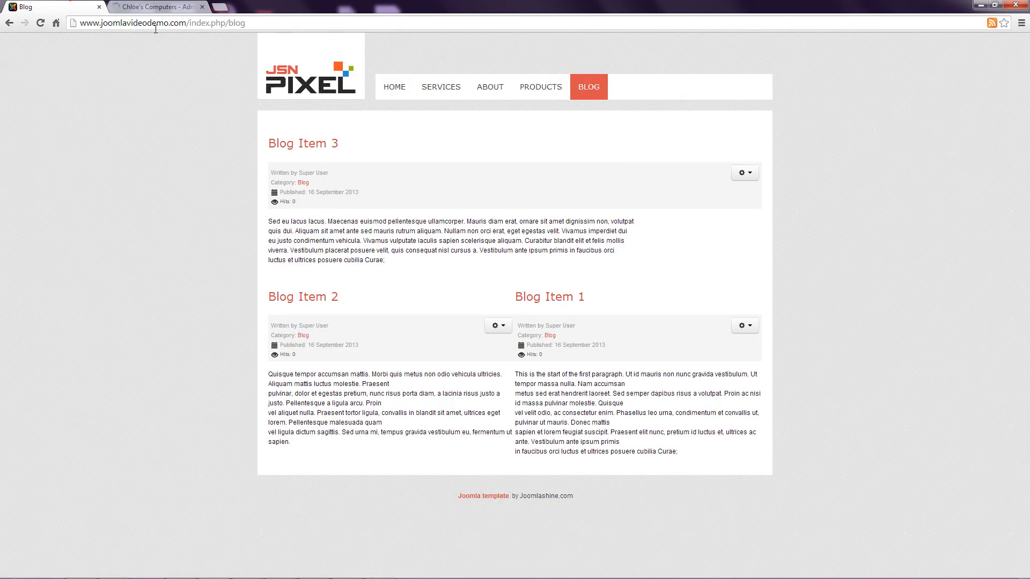
left_click(314, 61)
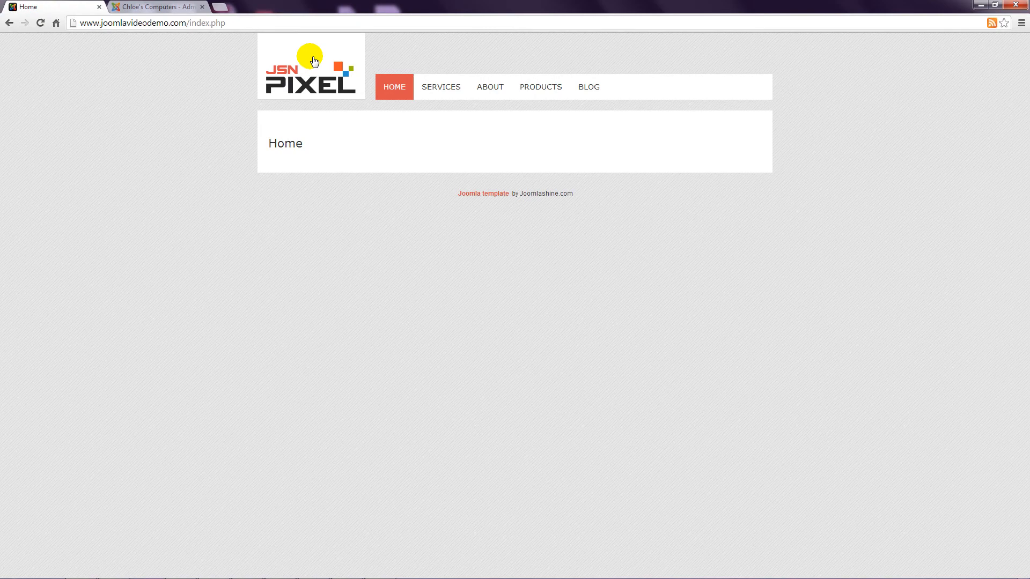
mouse_move(486, 94)
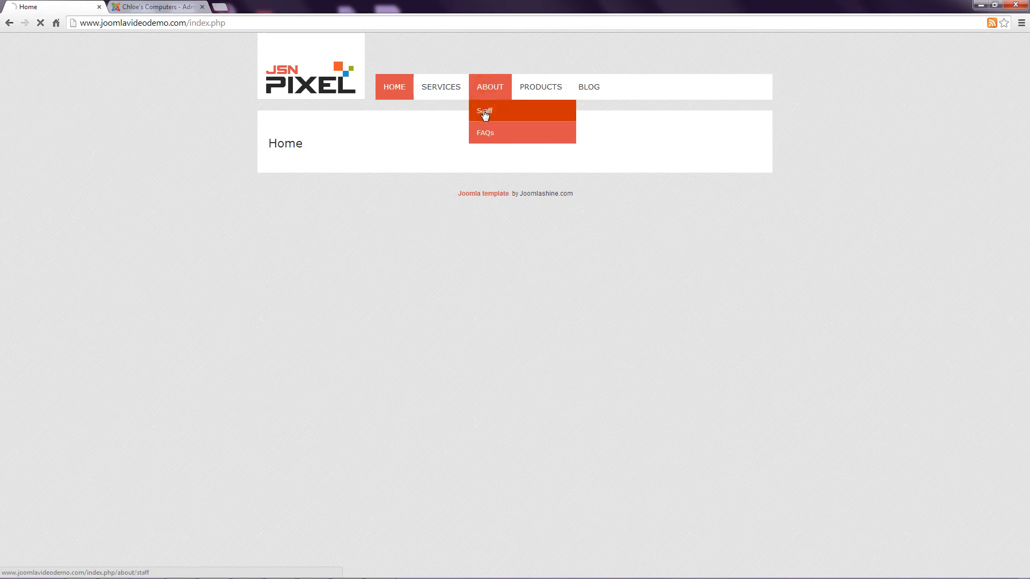
left_click(484, 113)
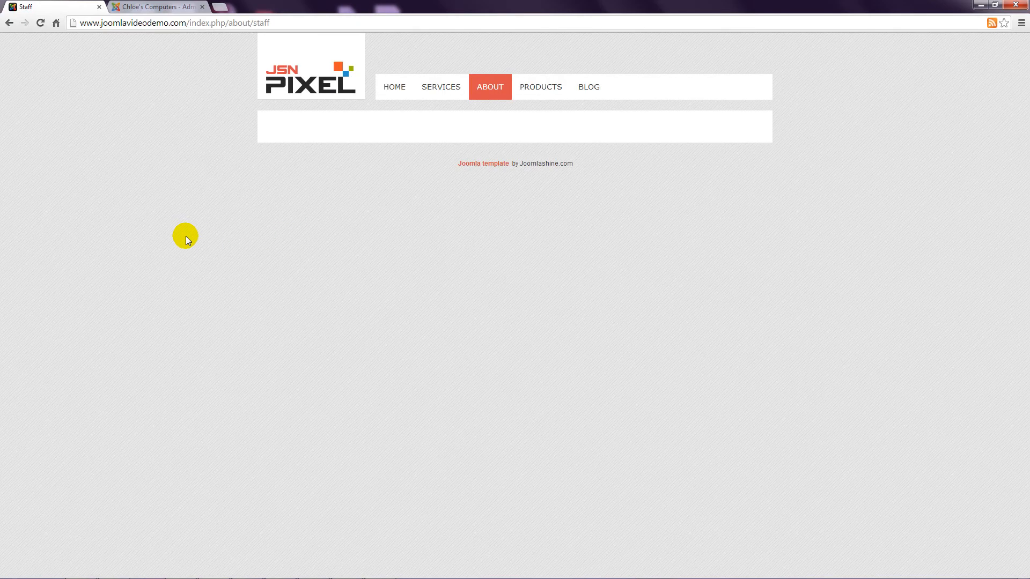
mouse_move(490, 92)
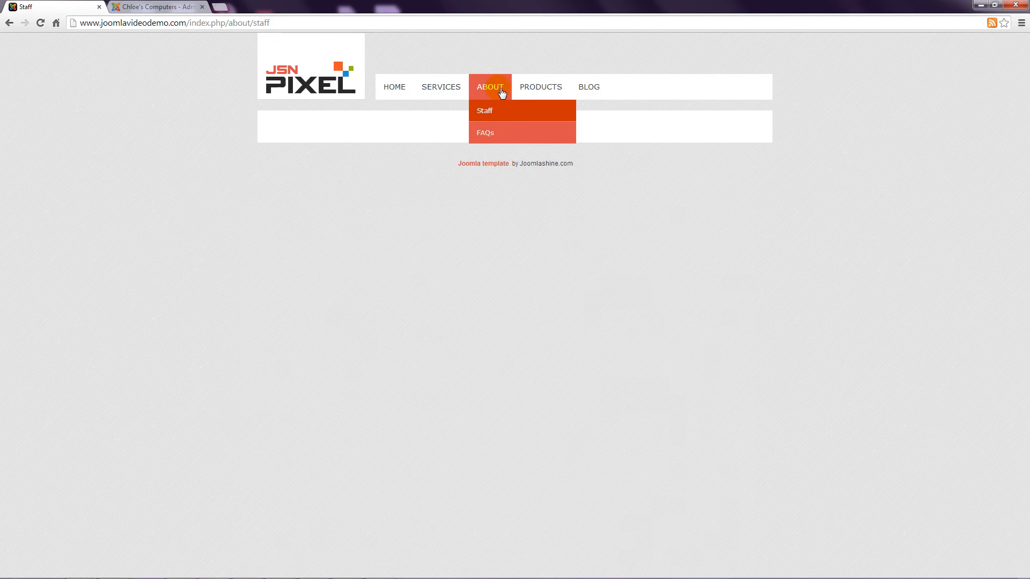
left_click(486, 131)
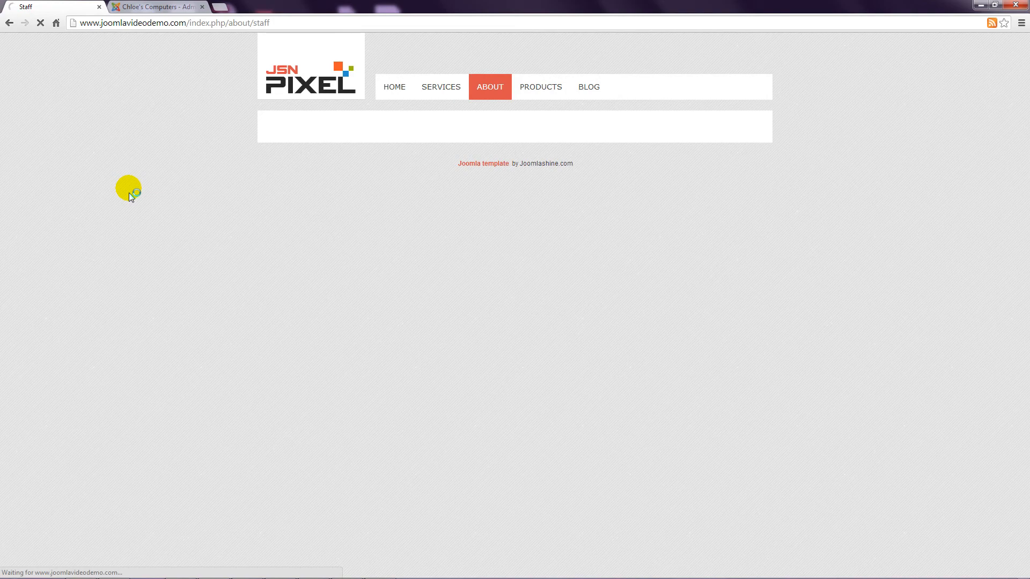
- Create a Staff article titled with the first staff member's name using their paragraph from Category blog pages.txt, then save it and start another
left_click(156, 6)
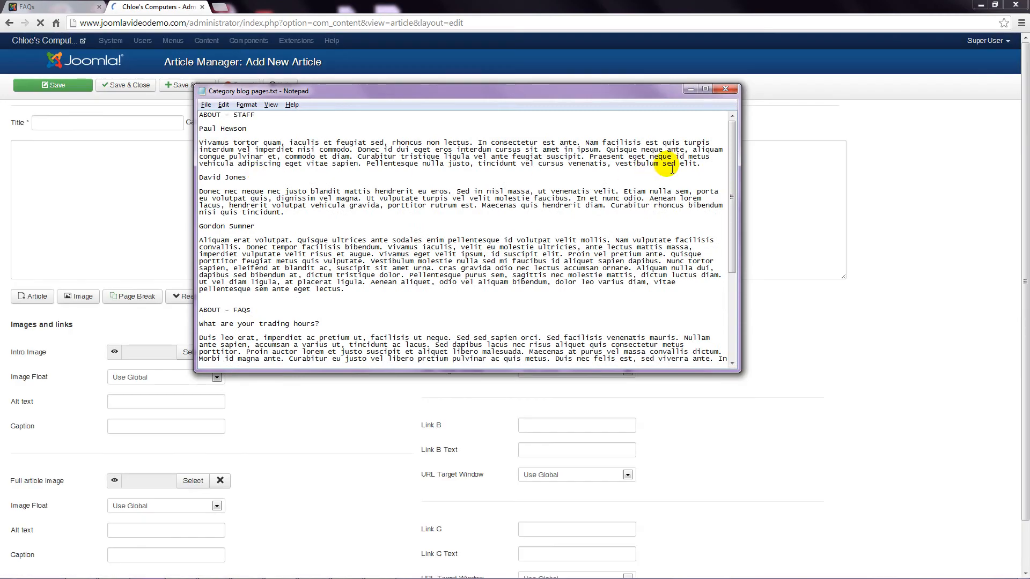
left_click_drag(660, 157, 195, 131)
left_click(73, 145)
type("Paul He")
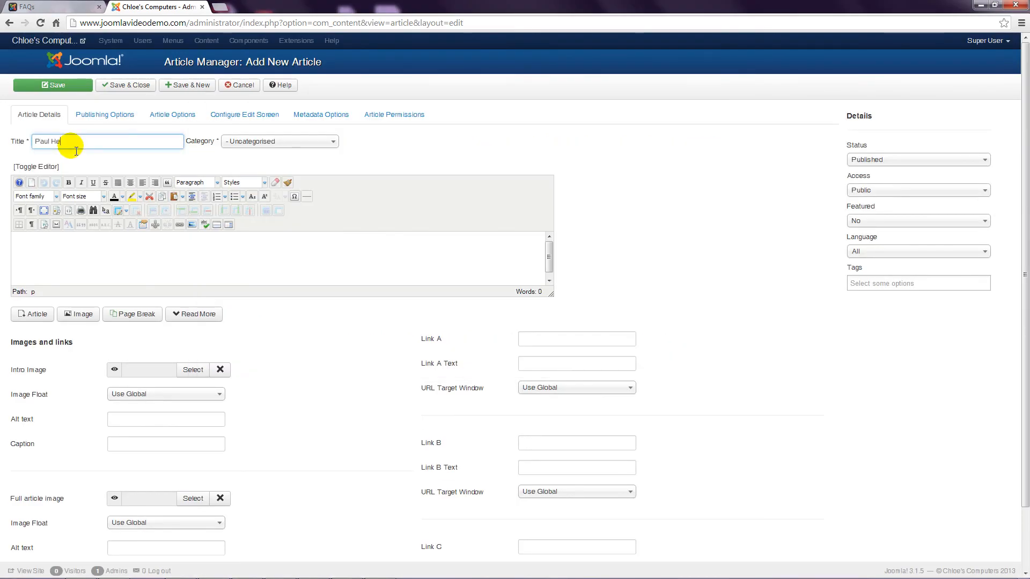
type("wson")
left_click(279, 142)
scroll(279, 215, "down", 3)
left_click(255, 269)
left_click(160, 257)
type("Vivamus tortor quam, iaculis et feugiat sed, rhoncus non lectus. In consectetur est ante. Nam facilisis est quis turpis interdum vel imperdiet nisi commodo. Donec id dui eget eros interdum cursus sit amet in ipsum. Quisque neque ante, aliquam congue pulvinar et, commodo et diam. Curabitur tristique ligula vel ante feugiat suscipit. Praesent eget neque id metus vehicula adipiscing eget vitae sapien. Pellentesque nulla justo, tincidunt vel cursus venenatis, vestibulum sed elit.")
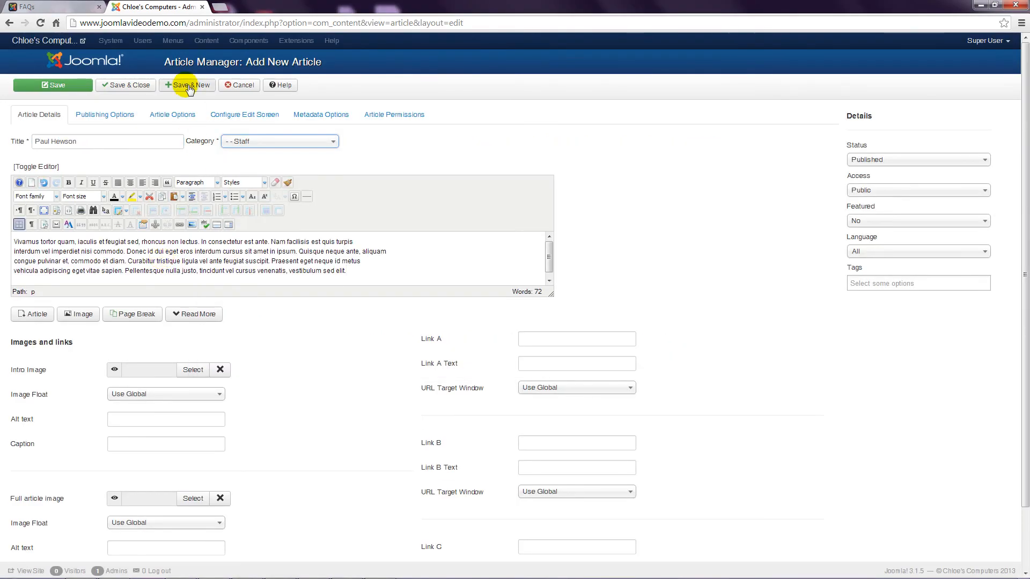
left_click(189, 86)
- Create a Staff article titled with the second staff member's name using their paragraph from the text file, then save it and start another
key("alt+Tab")
left_click_drag(199, 190, 285, 212)
left_click(52, 186)
type("Dav")
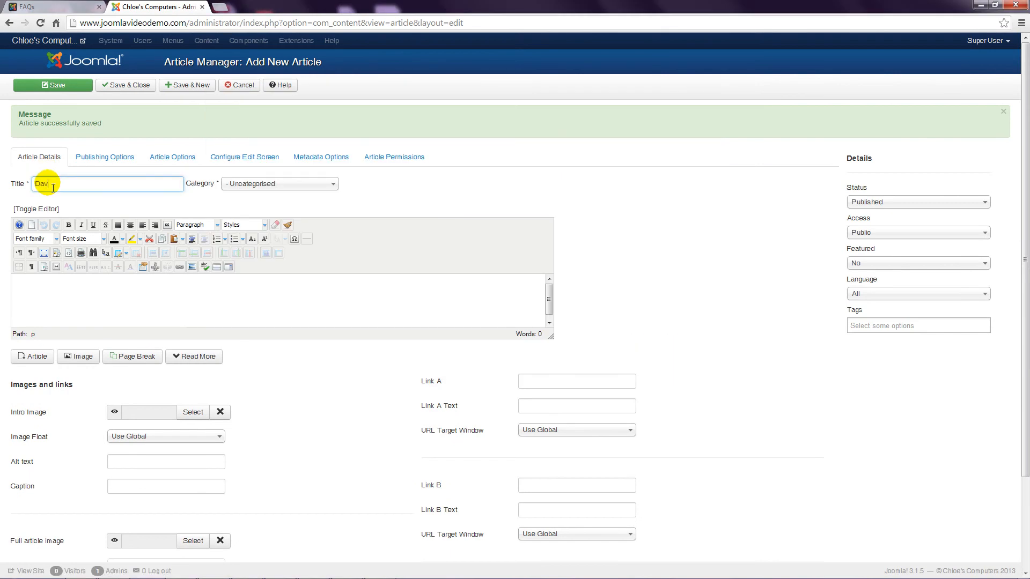
type("id Jones")
left_click(143, 315)
type("Donec nec neque nec justo blandit mattis hendrerit eu eros. Sed in nisl massa, ut venenatis velit. Etiam nulla sem, porta eu volutpat quis, dignissim vel magna. Ut vulputate turpis vel velit molestie faucibus. In et nunc odio. Aenean lorem lacus, hendrerit volutpat vehicula gravida, porttitor rutrum est. Maecenas quis hendrerit diam. Curabitur rhoncus bibendum nisi quis tincidunt.")
left_click(279, 183)
left_click(255, 269)
left_click(189, 87)
- Create a Staff article titled with the third staff member's name using their paragraph from the text file, then save it and start another
key("alt+Tab")
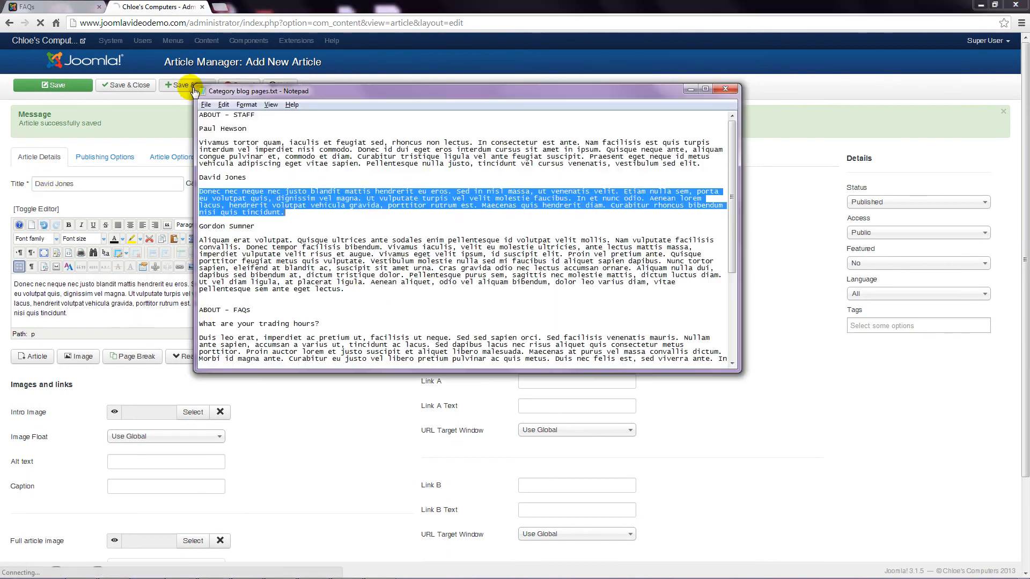
left_click_drag(198, 240, 344, 290)
key("ctrl+c")
left_click(55, 188)
type("Gor")
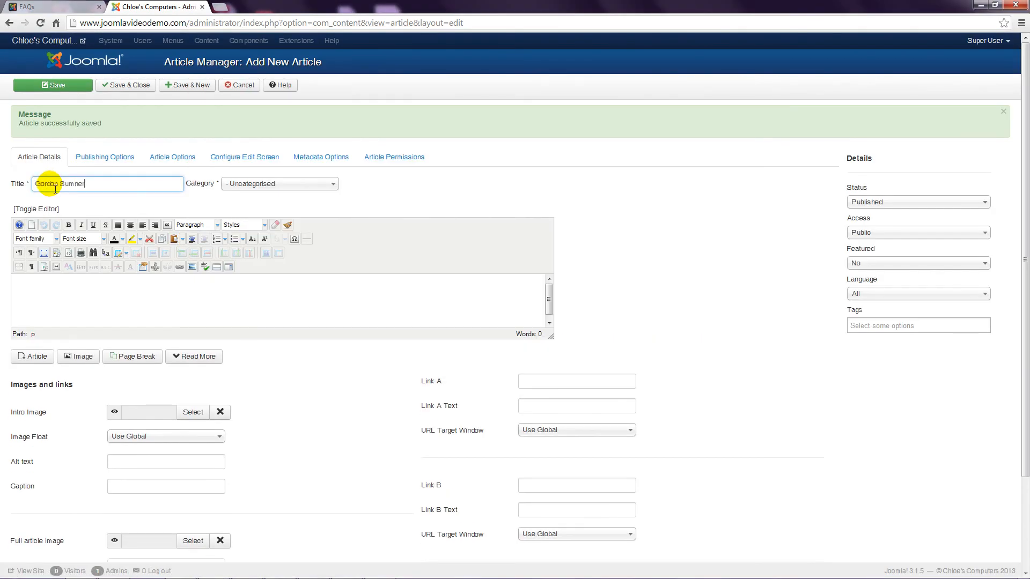
type("don Sumner")
left_click(279, 184)
left_click(267, 191)
left_click(209, 305)
key("ctrl+v")
left_click(200, 86)
- Create a "What are your trading hours?" article in the FAQs category using its paragraph from Category blog pages.txt, then save it and start another
key("alt+Tab")
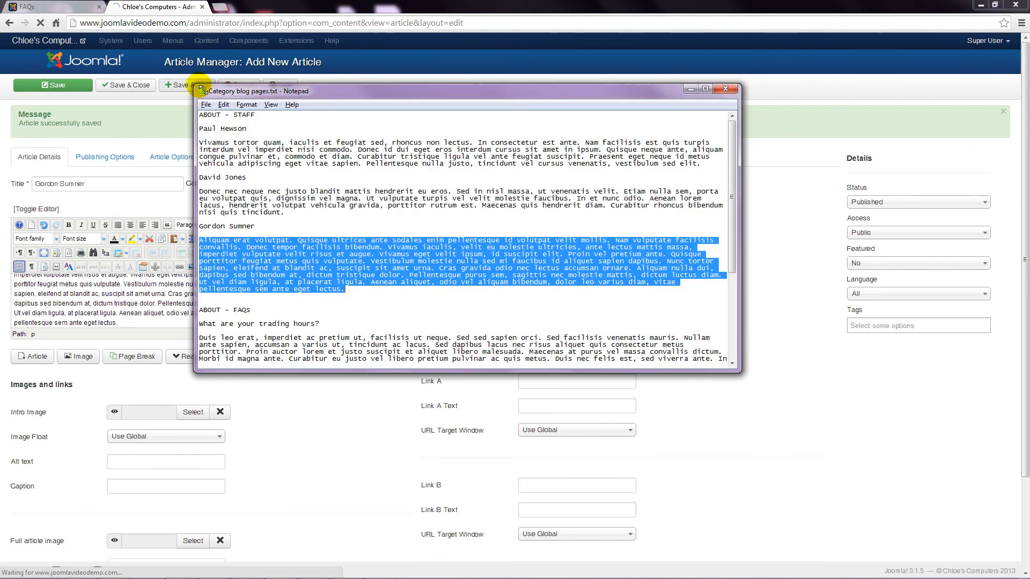
scroll(482, 214, "down", 5)
left_click_drag(615, 268, 199, 234)
key("ctrl+c")
left_click(81, 186)
type("What are ")
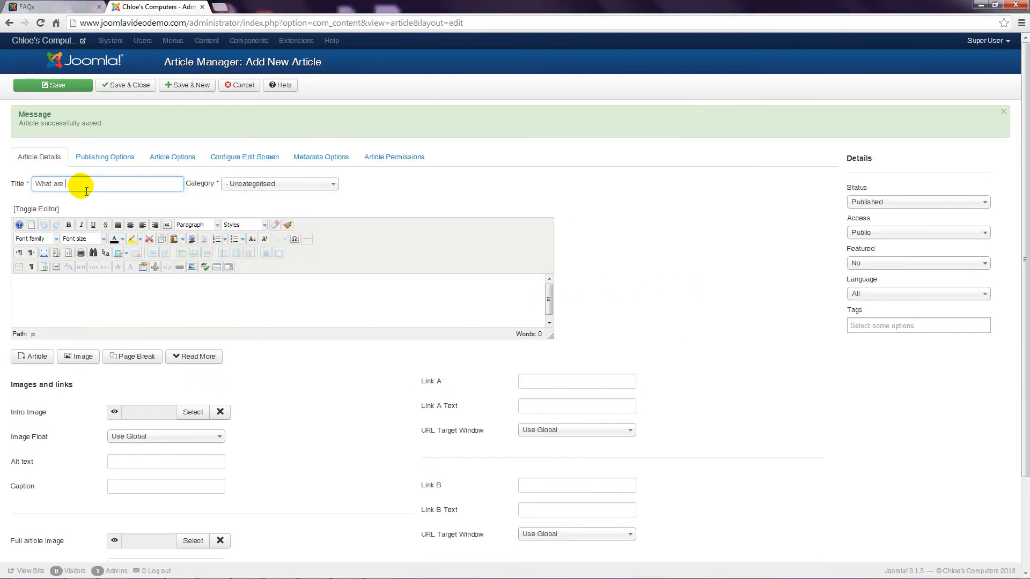
type("your trading hours?")
left_click(279, 183)
left_click(249, 326)
left_click(165, 298)
key("ctrl+v")
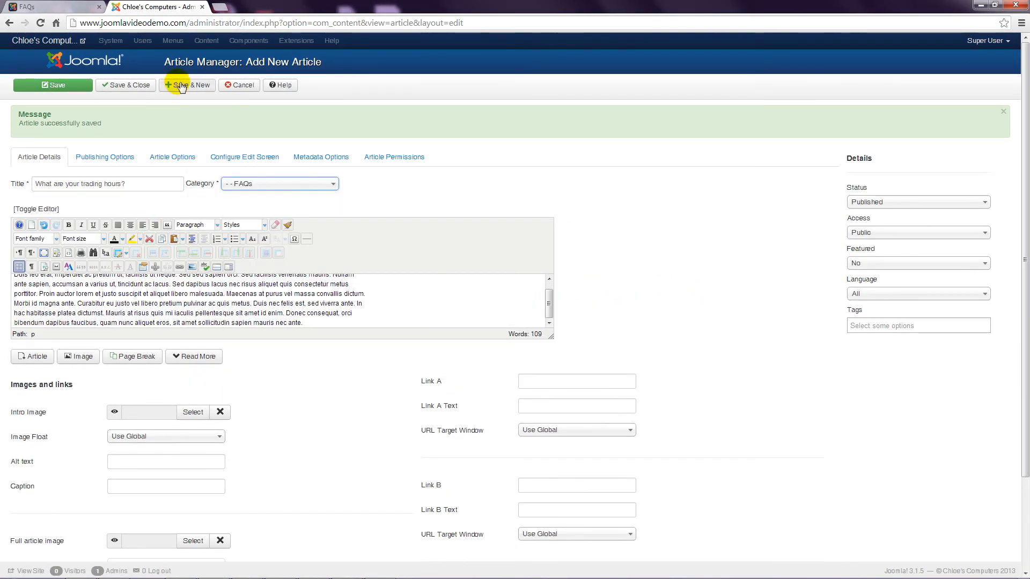
left_click(180, 86)
- Create a "What is your return policy?" article in the FAQs category using its paragraph from Category blog pages.txt, then save it and start another
key("alt+Tab")
left_click_drag(598, 294, 269, 259)
key("alt+Tab")
left_click(40, 184)
type("What is you")
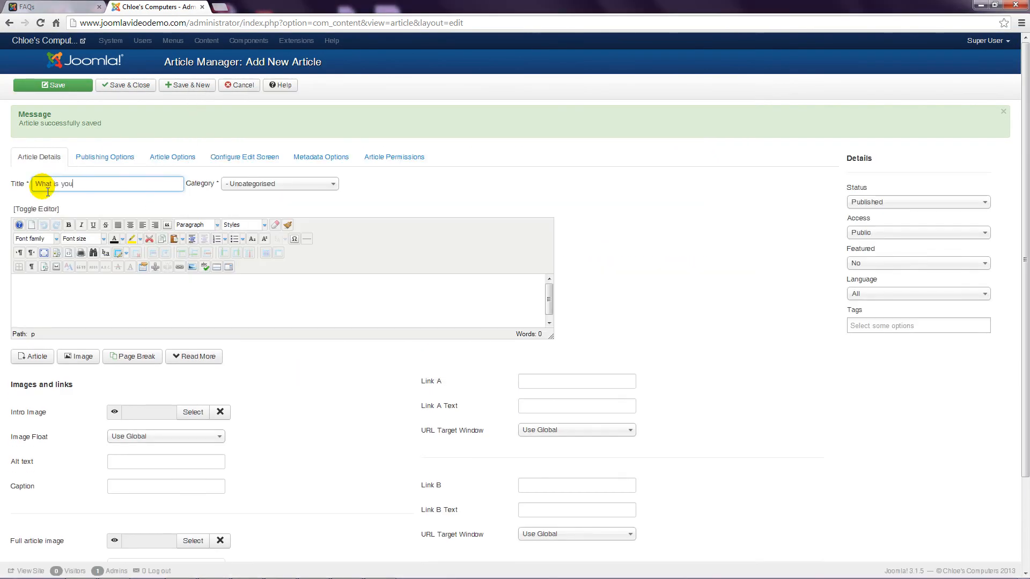
type("r return policy?")
left_click(239, 183)
scroll(281, 311, "down", 3)
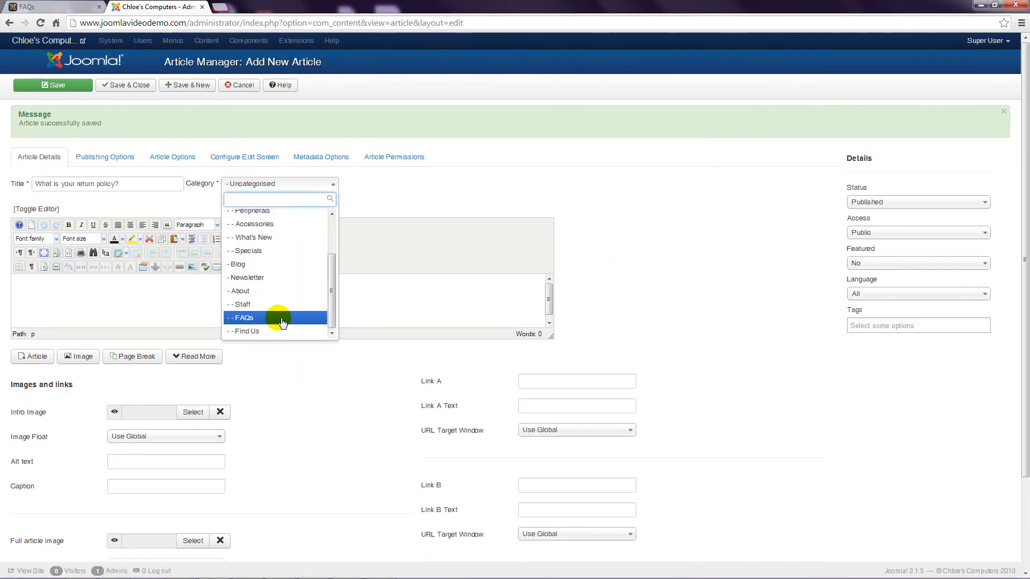
left_click(283, 322)
left_click(215, 301)
type("Sed semper magna a sapien iaculis hendrerit viverra libero mattis. Duis nec consectetur velit. Ut nec tellus eu neque rutrum malesuada ut sit amet diam. Maecenas ipsum dui, placerat ac hendrerit sit amet, ultricies et est. Sed cursus mattis diam quis sagittis. Donec aliquam, enim et bibendum adipiscing, felis felis dictum neque, in ornare dolor massa vitae nulla. Etiam eget aliquet lorem. Suspendisse potenti. Praesent at massa augue. Curabitur ornare imperdiet adipiscing. Phasellus ac enim risus, a pellentesque orci. Integer adipiscing feugiat mi eget pulvinar. Vivamus eget turpis sed tellus elementum consectetur ut nec elit.")
left_click(181, 85)
- Create a "Can I buy products online?" article in the FAQs category using its paragraph from Category blog pages.txt, then save and close it
key("alt+Tab")
left_click_drag(564, 339, 200, 323)
key("ctrl+c")
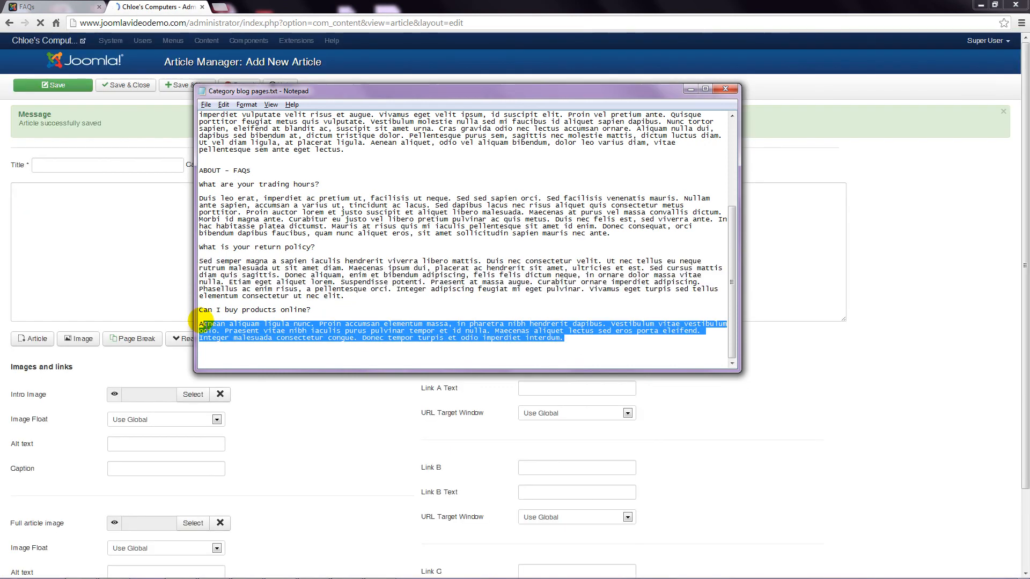
left_click(61, 187)
type("Can I buy prod")
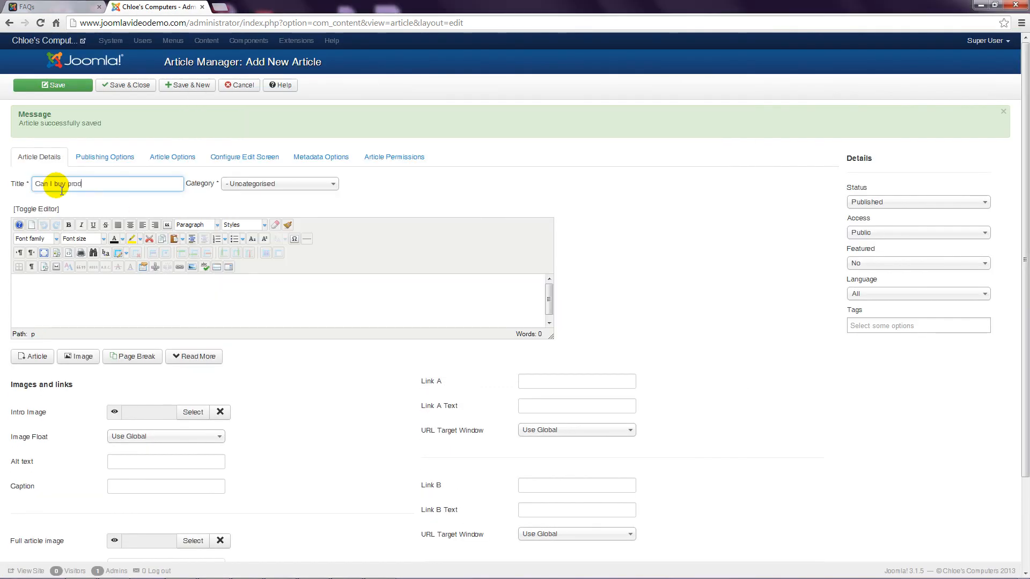
type("ucts online?")
left_click(279, 183)
left_click(289, 260)
left_click(186, 303)
key("ctrl+v")
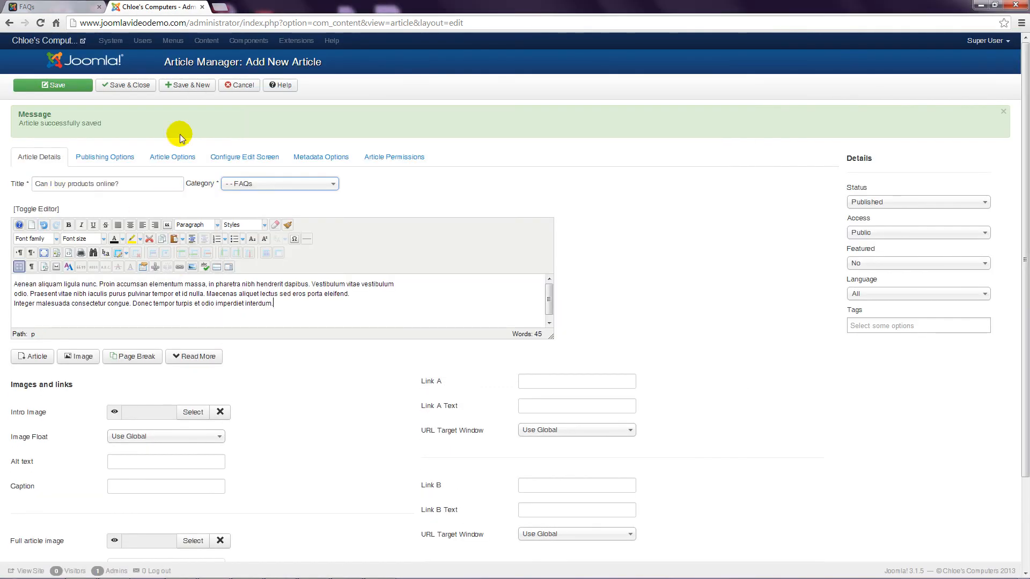
left_click(129, 84)
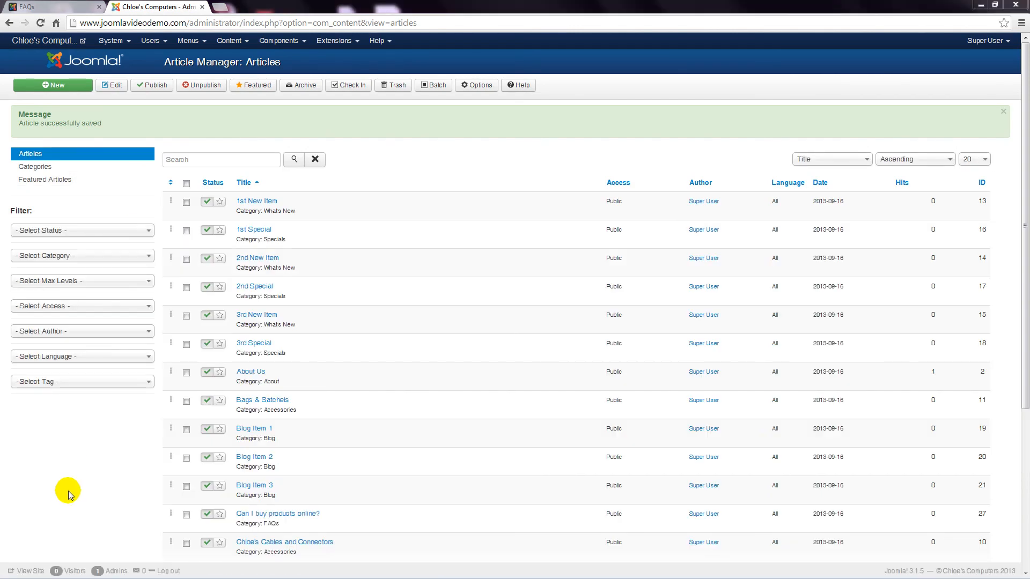
- Reload the site's public FAQs page to check its articles, then open the first page under About
left_click(51, 7)
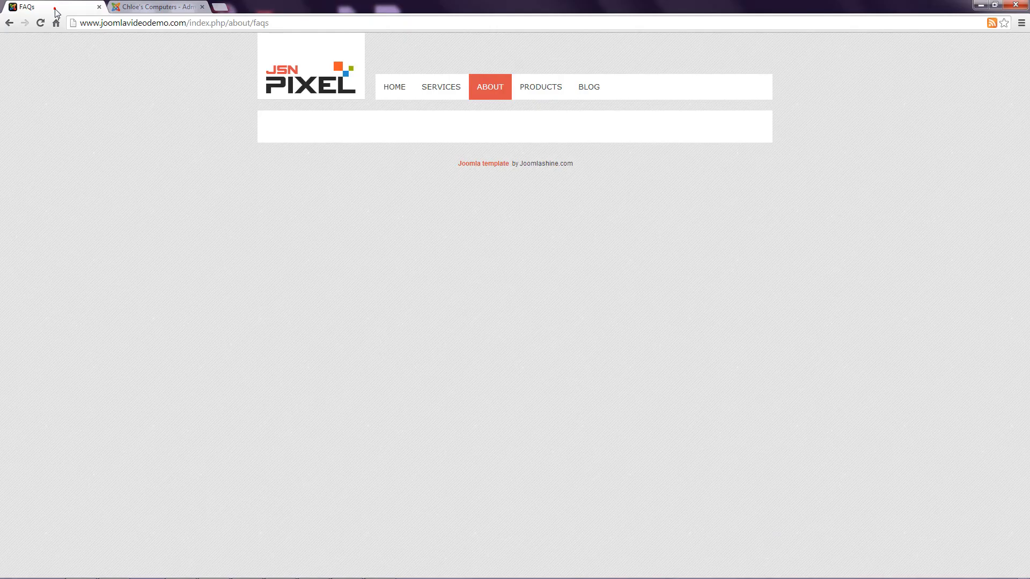
left_click(41, 23)
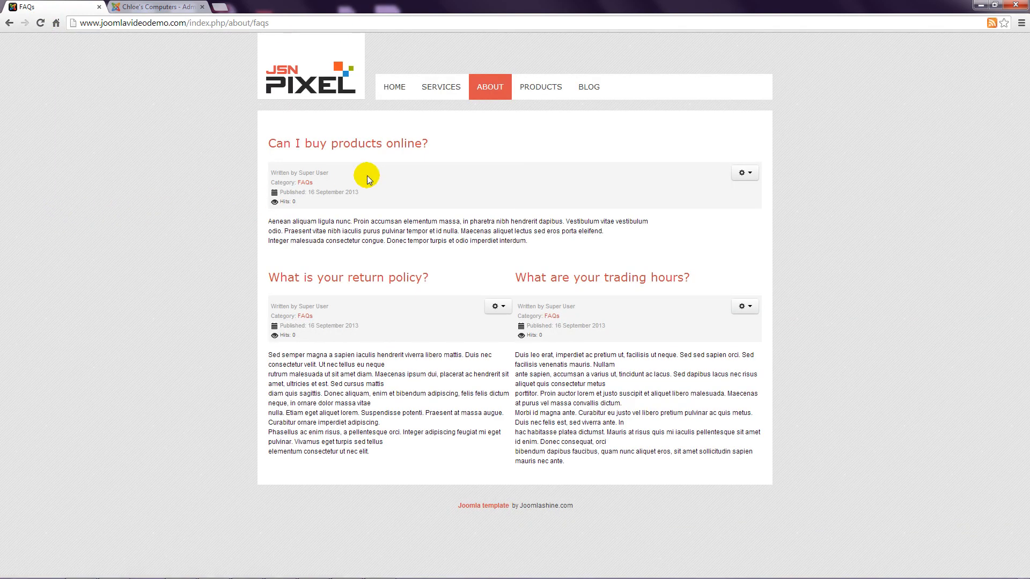
mouse_move(490, 89)
left_click(494, 112)
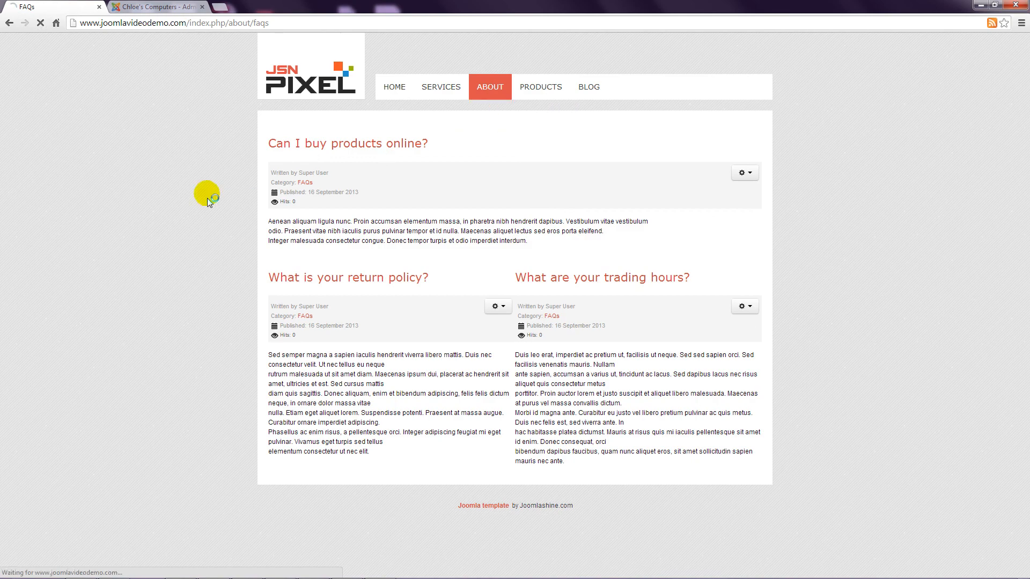